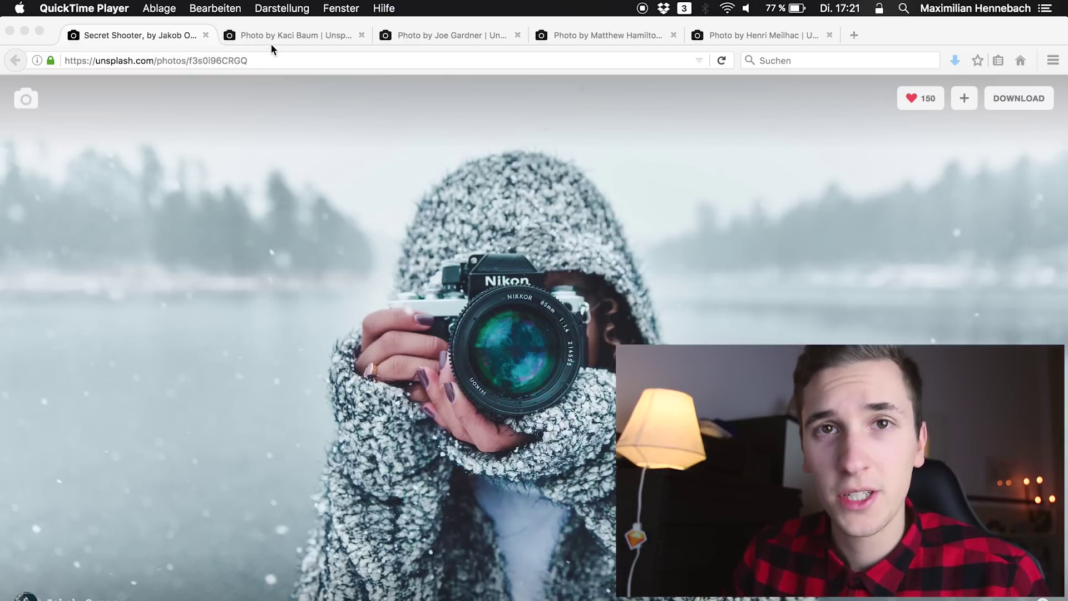
Browse the portrait, sunglasses and other chosen stock photos in their Unsplash tabs
{"action": "left_click", "coordinate": [279, 32]}
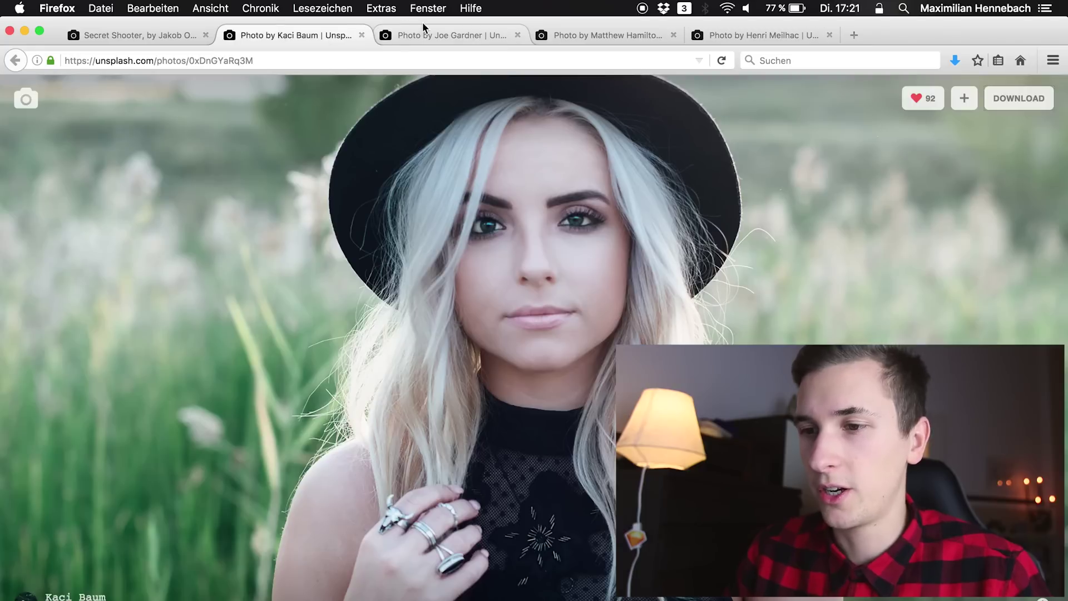
{"action": "left_click", "coordinate": [426, 28]}
{"action": "left_click", "coordinate": [583, 32]}
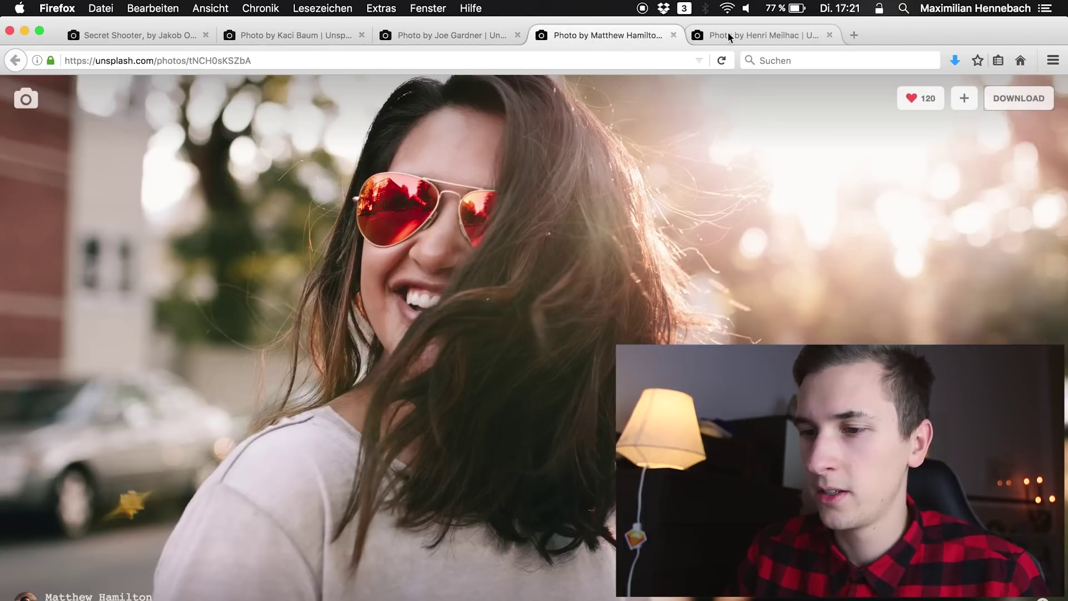
{"action": "left_click", "coordinate": [729, 33]}
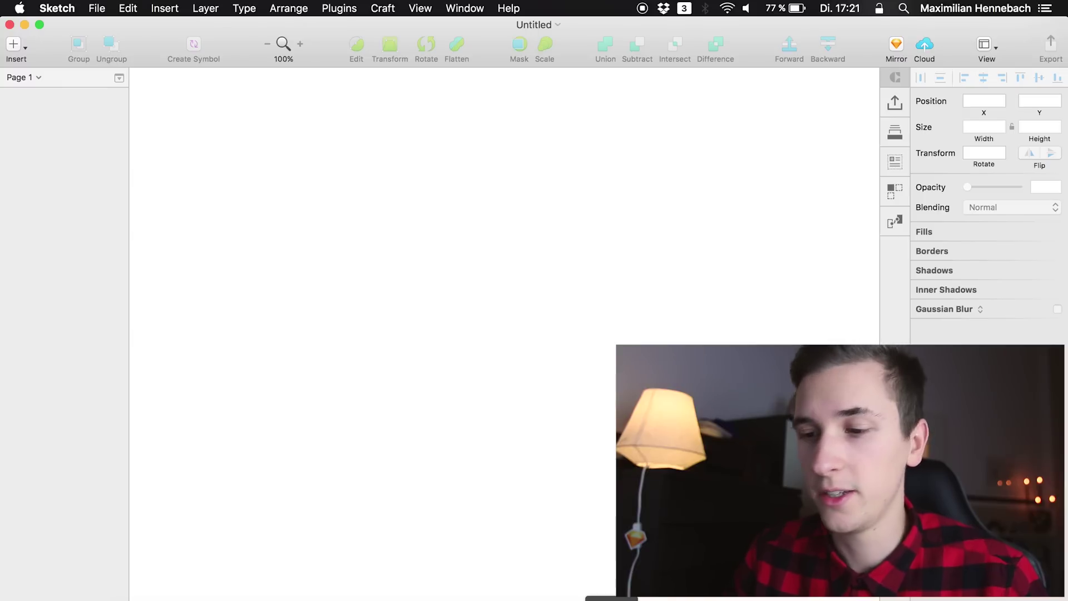
Add an iPhone 7 artboard and draw a 375×475 rectangle across its top
{"action": "key", "text": "a"}
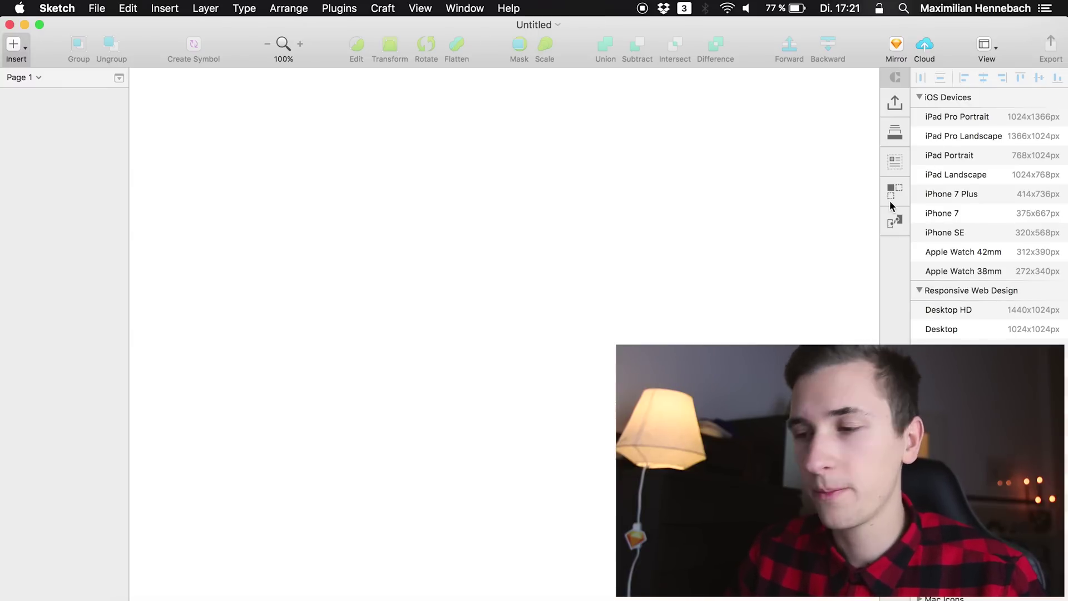
{"action": "left_click", "coordinate": [946, 218]}
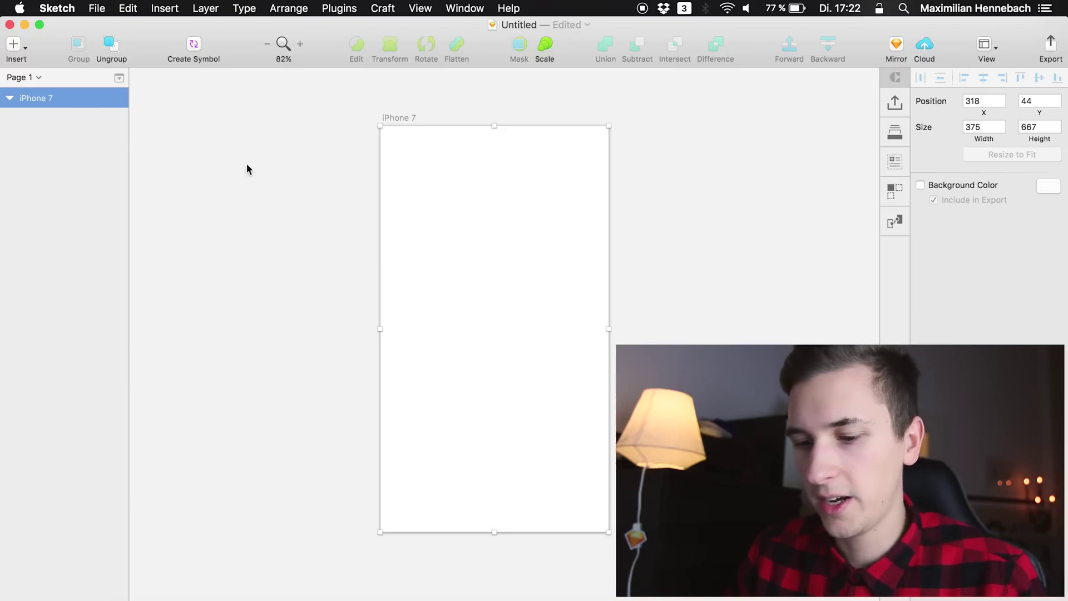
{"action": "key", "text": "r"}
{"action": "left_click_drag", "start_coordinate": [380, 125], "coordinate": [609, 329]}
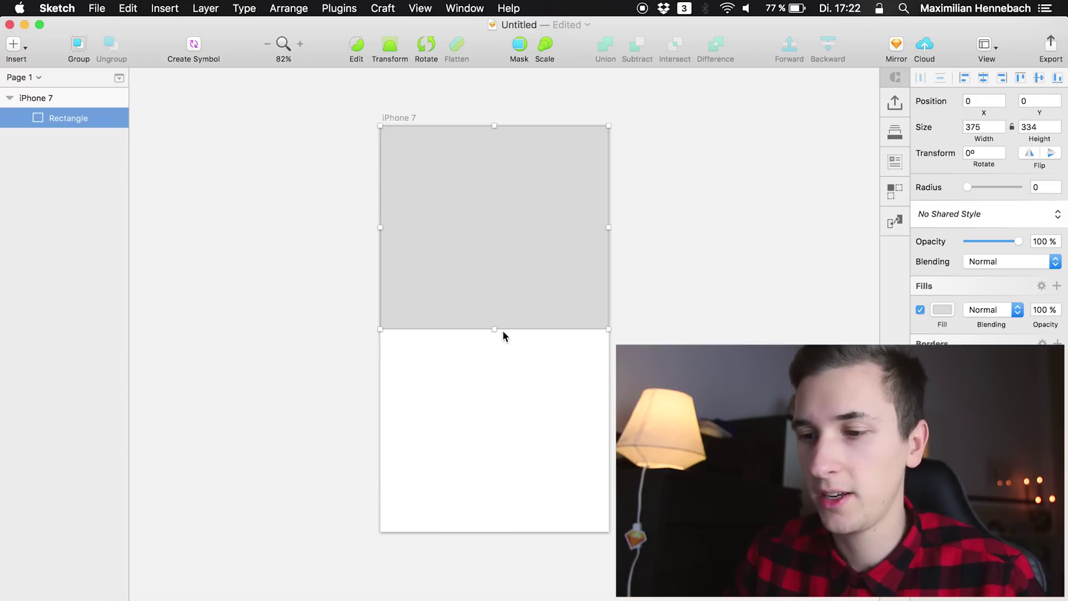
{"action": "left_click_drag", "start_coordinate": [495, 333], "coordinate": [520, 407]}
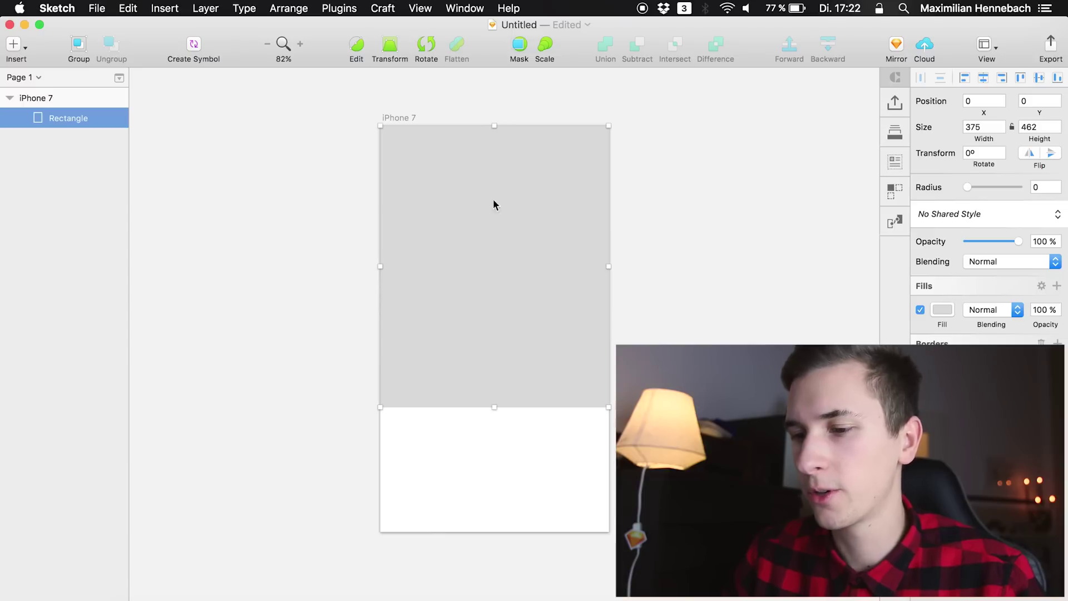
{"action": "left_click_drag", "start_coordinate": [497, 407], "coordinate": [499, 418]}
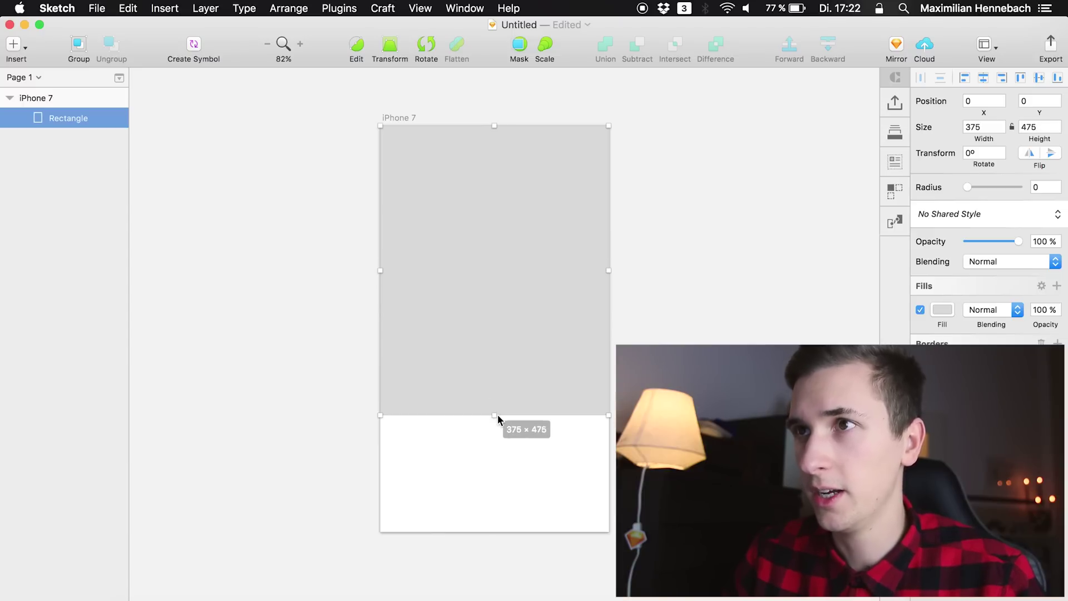
{"action": "key", "text": "super+n"}
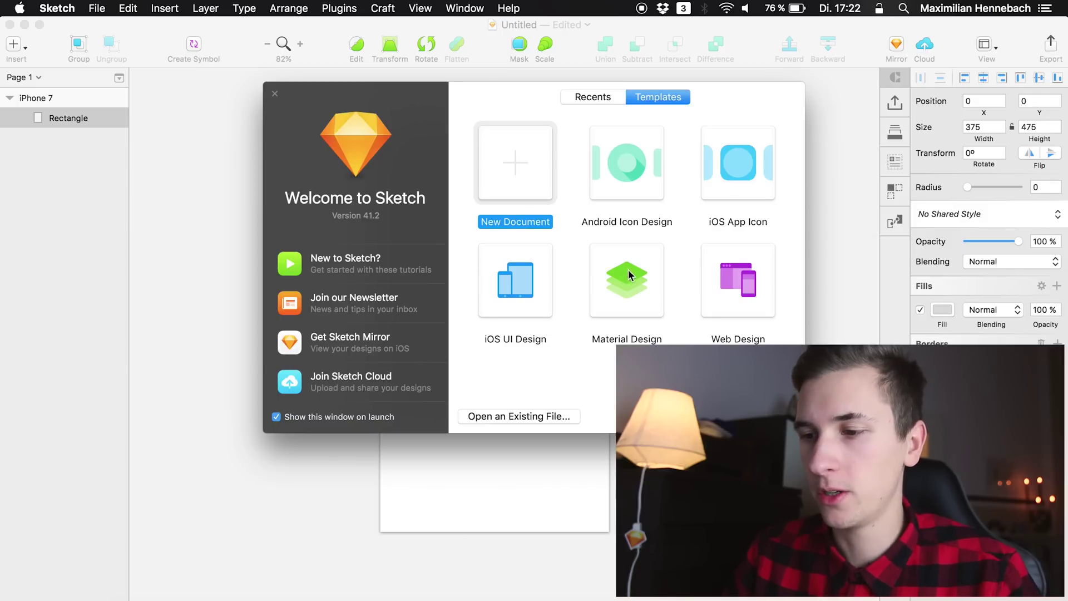
Open the iOS UI Design template and copy its black 100% status bar
{"action": "left_click", "coordinate": [526, 296]}
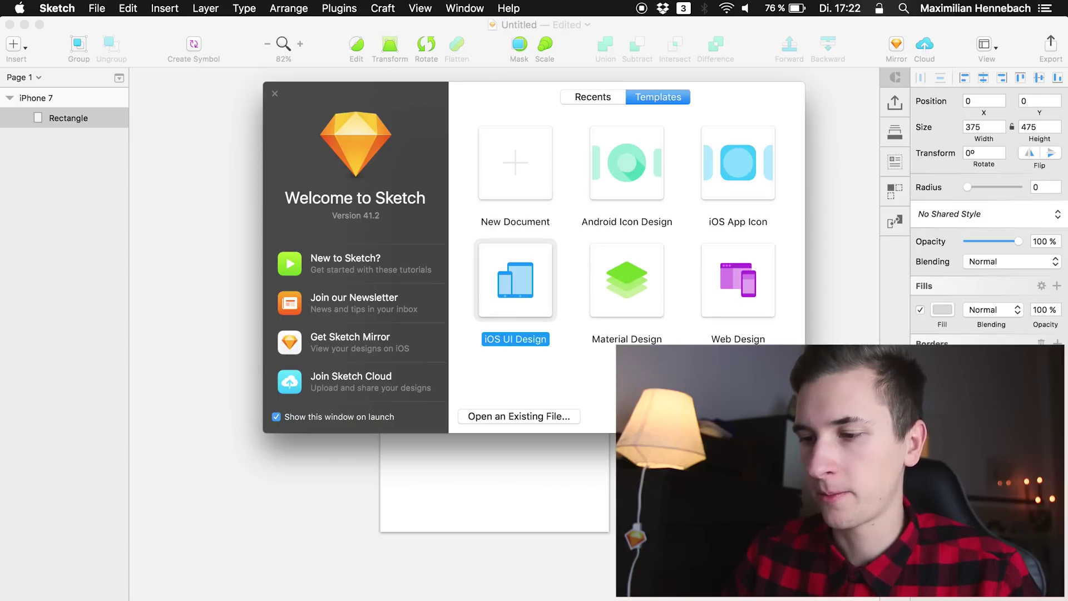
{"action": "key", "text": "Return"}
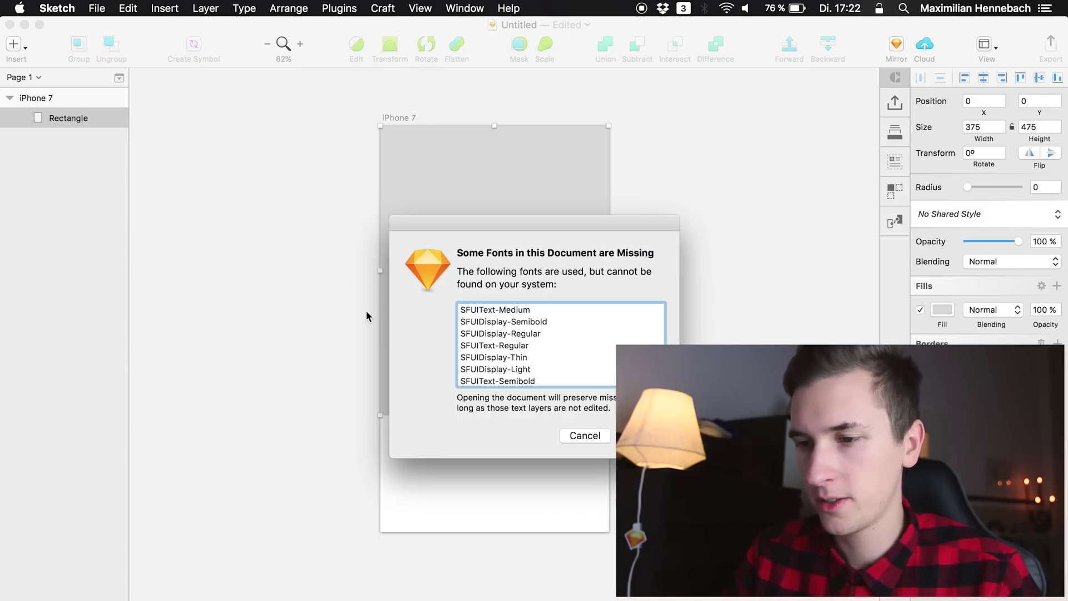
{"action": "key", "text": "Return"}
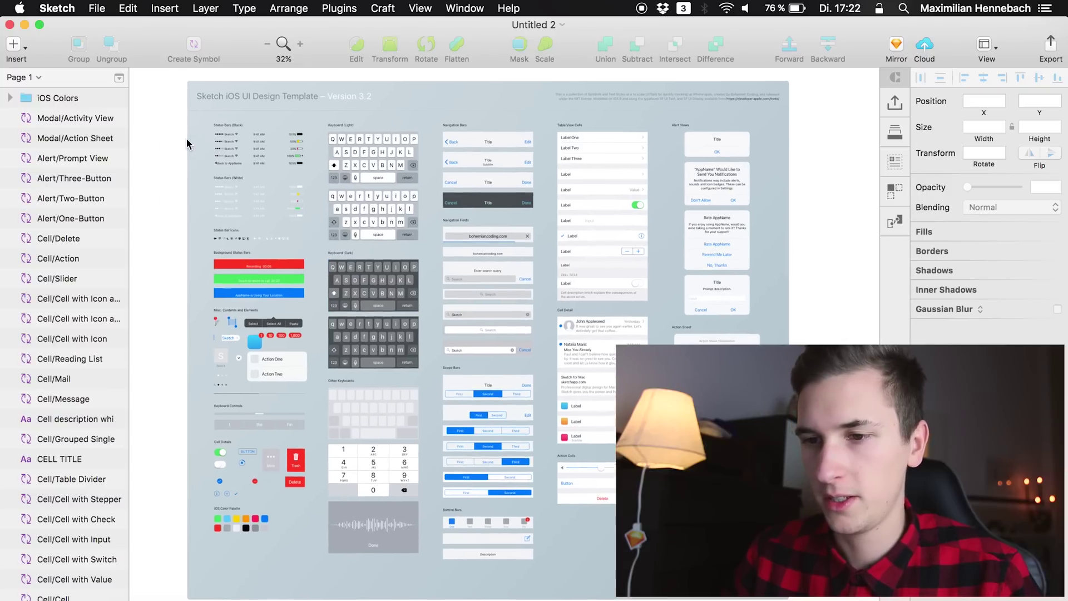
{"action": "scroll", "coordinate": [186, 139], "scroll_direction": "up", "scroll_amount": 5}
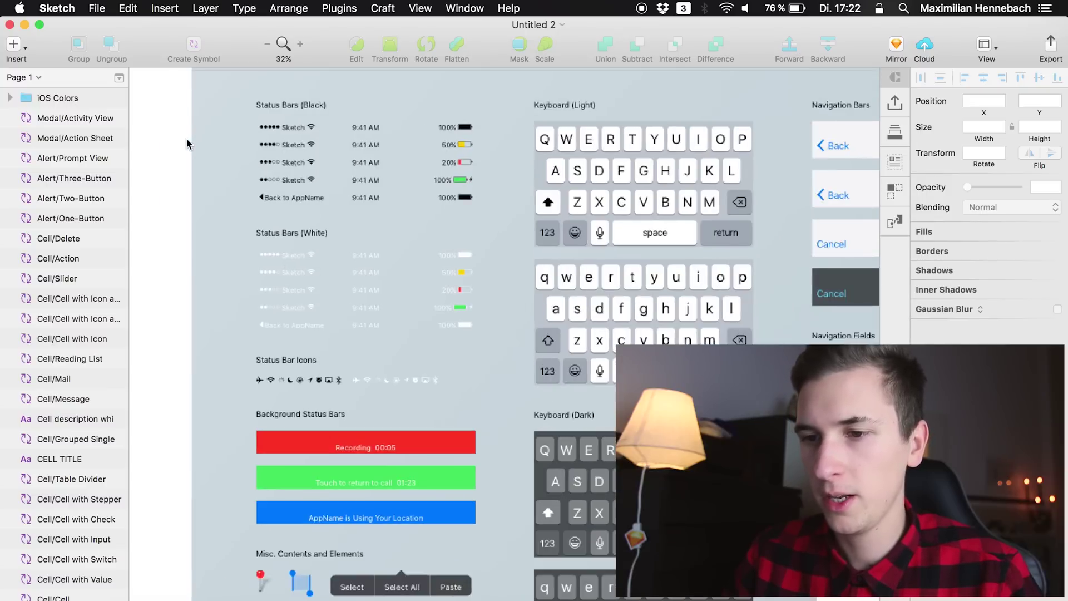
{"action": "left_click", "coordinate": [308, 132]}
{"action": "key", "text": "super+c"}
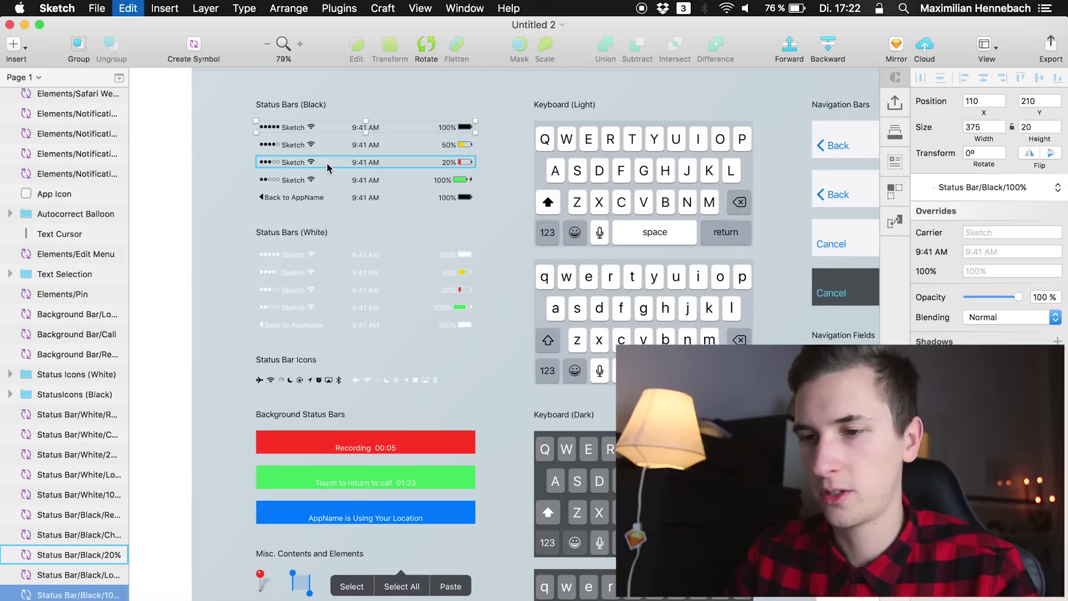
Paste the status bar into the iPhone 7 artboard, aligned to its top edge
{"action": "key", "text": "ctrl+Up"}
{"action": "left_click", "coordinate": [382, 511]}
{"action": "key", "text": "super+v"}
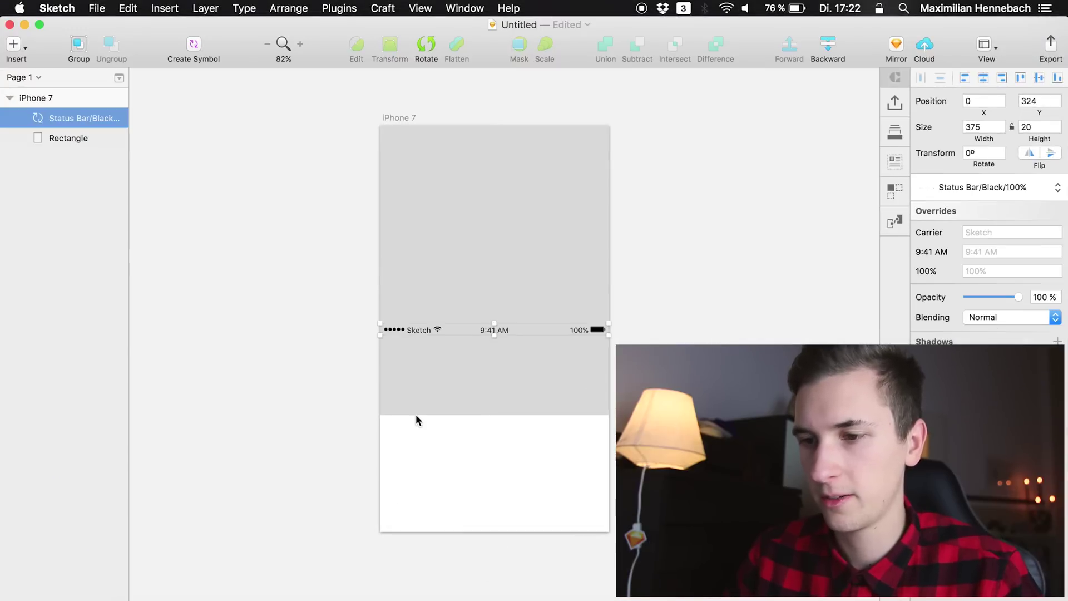
{"action": "left_click", "coordinate": [1022, 76]}
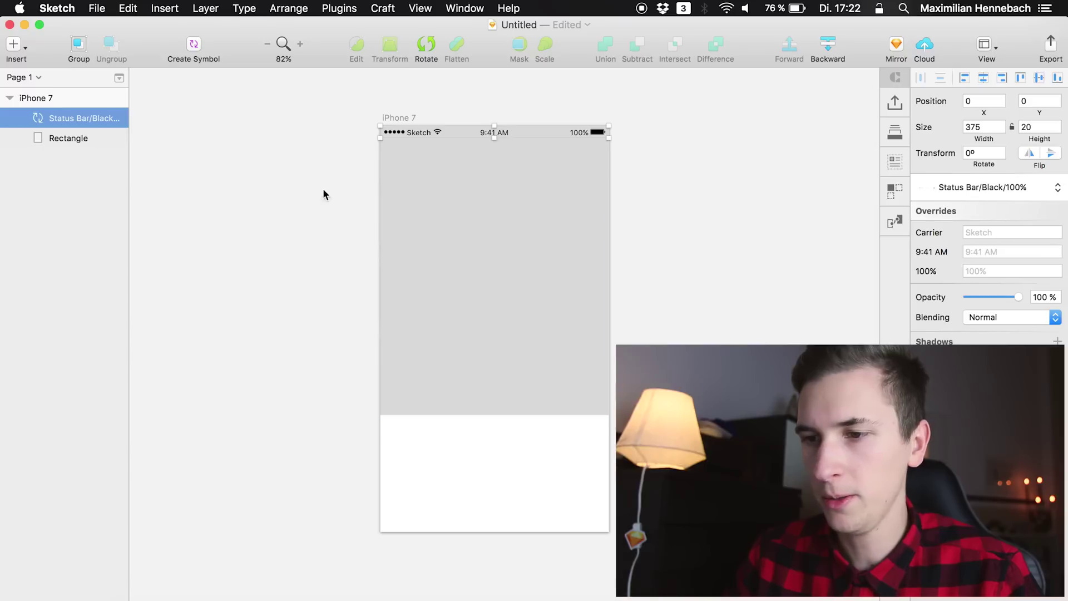
{"action": "left_click", "coordinate": [453, 238]}
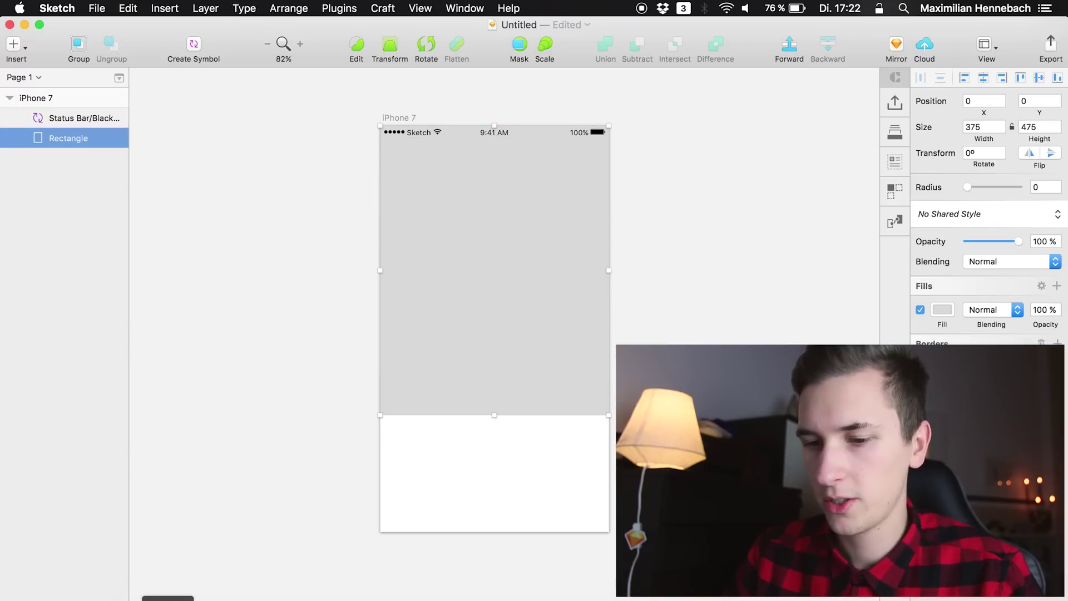
Turn the grey header rectangle into a mask and drop the snowy camera photo into it
{"action": "left_click", "coordinate": [953, 598]}
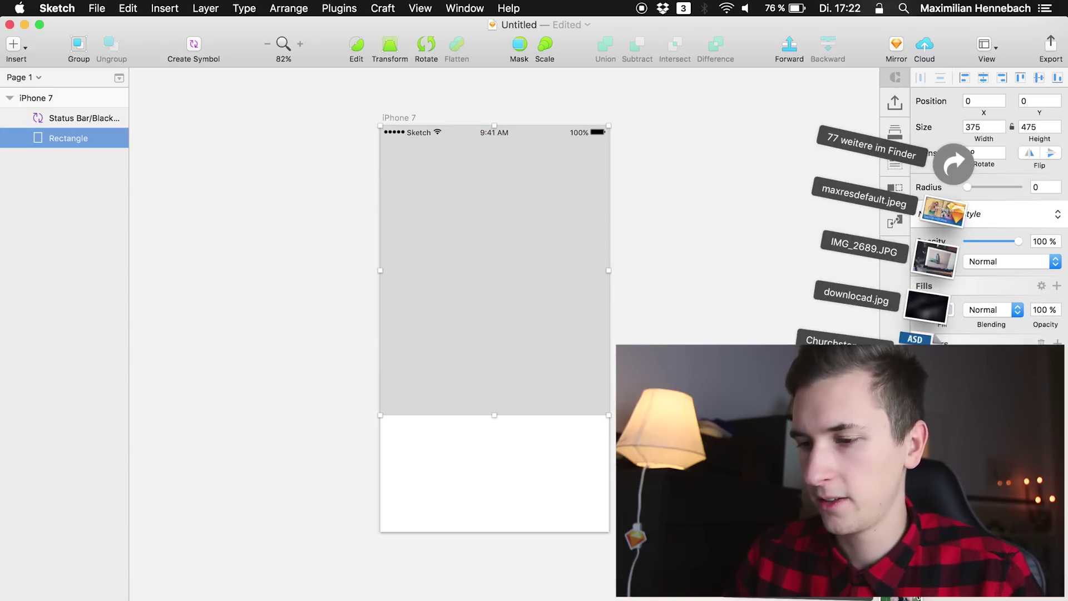
{"action": "left_click", "coordinate": [483, 452]}
{"action": "right_click", "coordinate": [474, 354]}
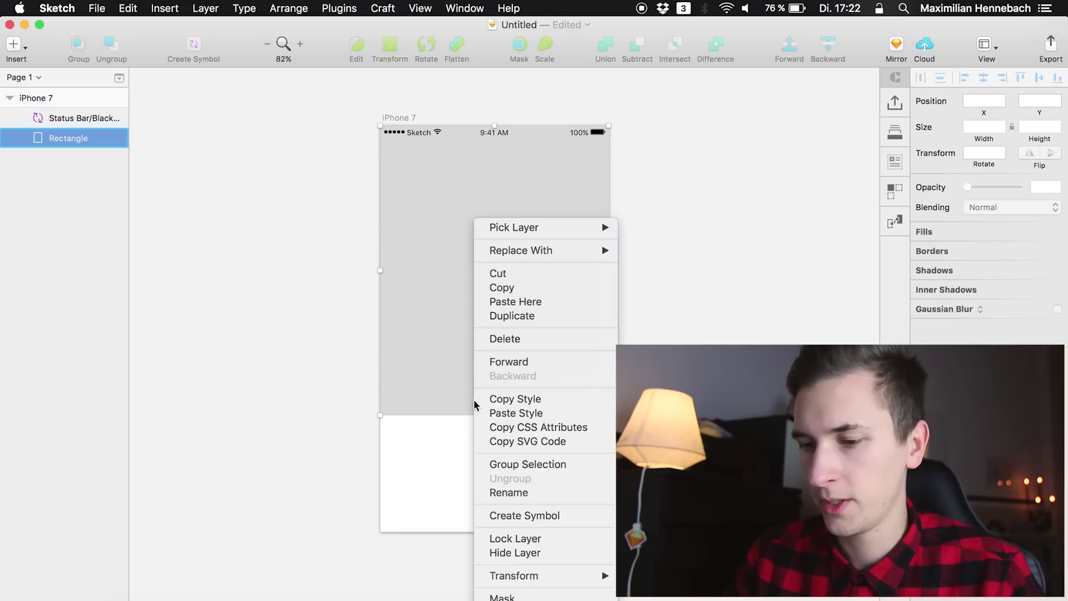
{"action": "left_click", "coordinate": [499, 596]}
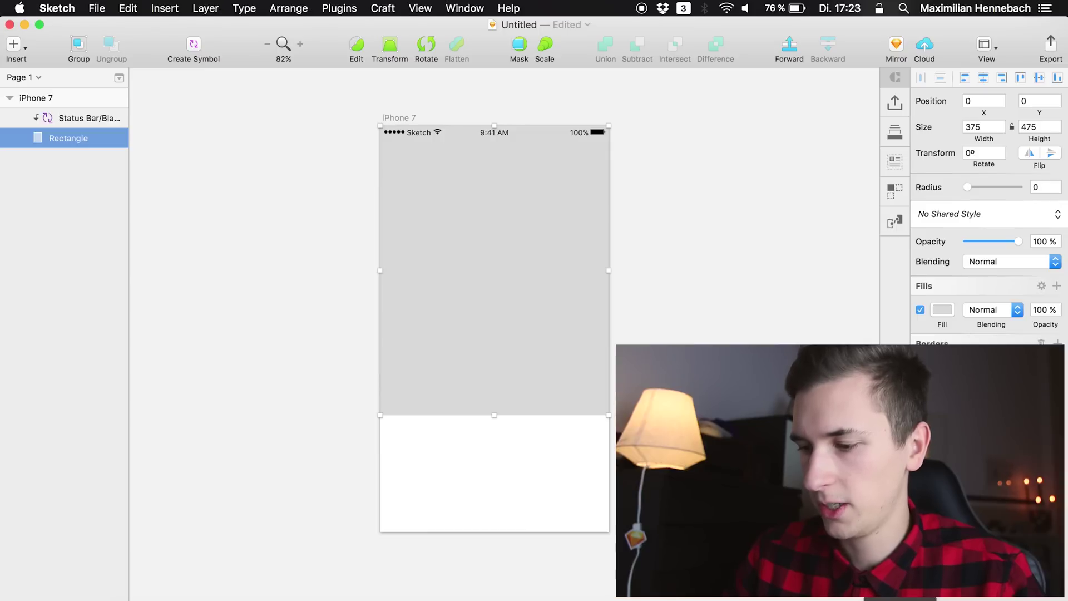
{"action": "left_click", "coordinate": [953, 598]}
{"action": "left_click_drag", "start_coordinate": [926, 306], "coordinate": [476, 266]}
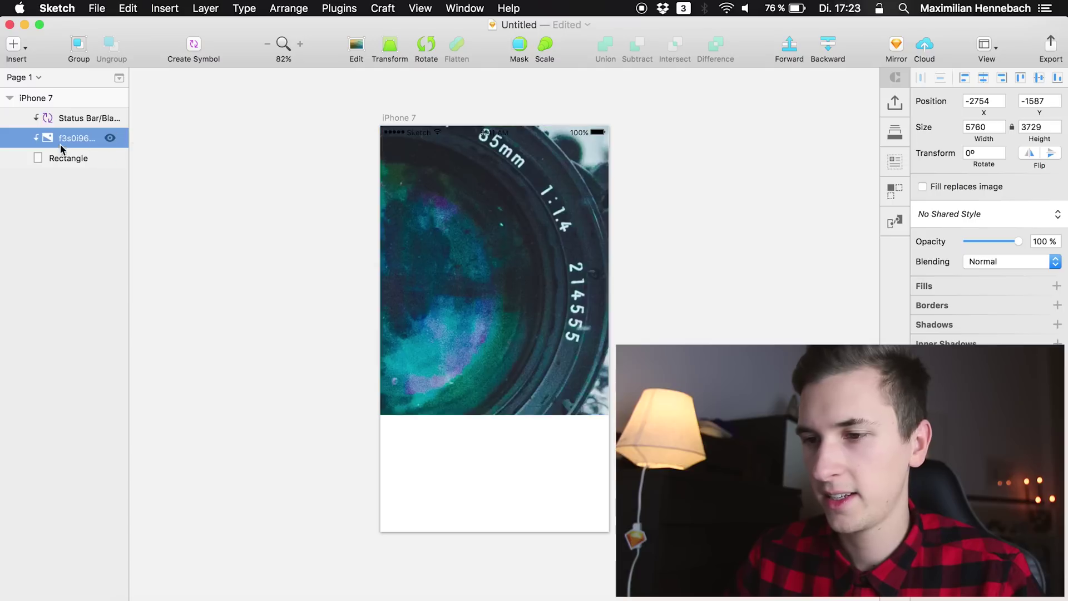
Set the photo to 1000 px wide, centre it vertically and nudge it into position
{"action": "left_click", "coordinate": [982, 129]}
{"action": "type", "text": "1000"}
{"action": "key", "text": "Return"}
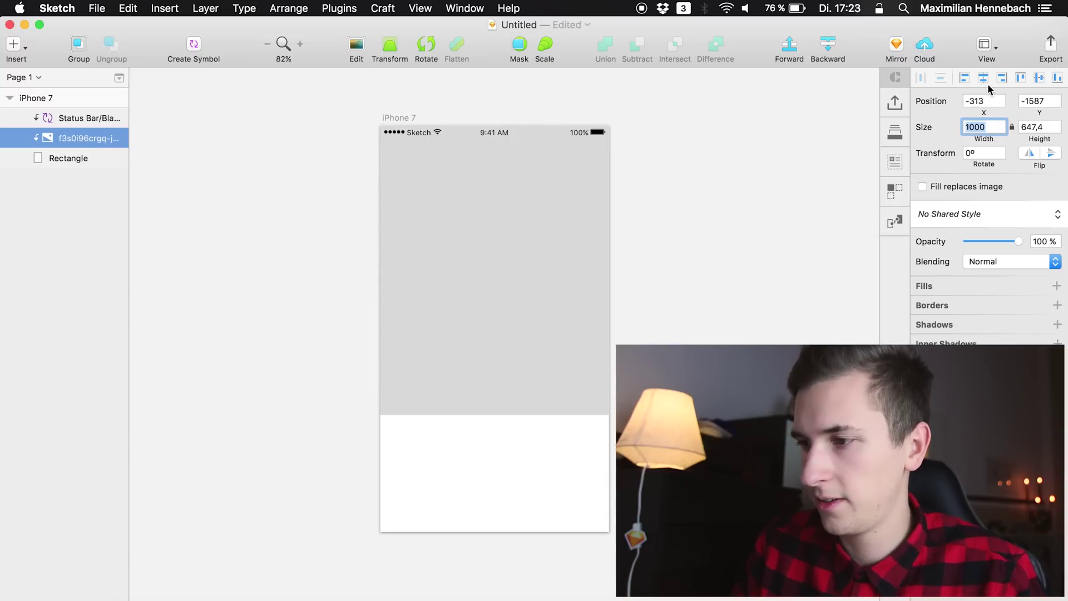
{"action": "left_click", "coordinate": [1039, 78]}
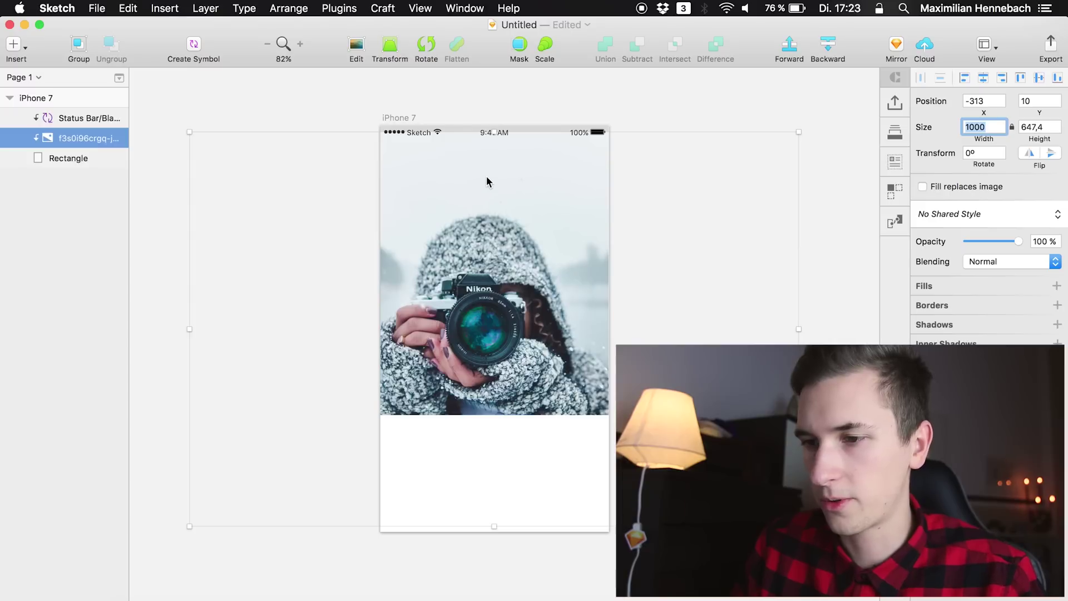
{"action": "key", "text": "shift+Up"}
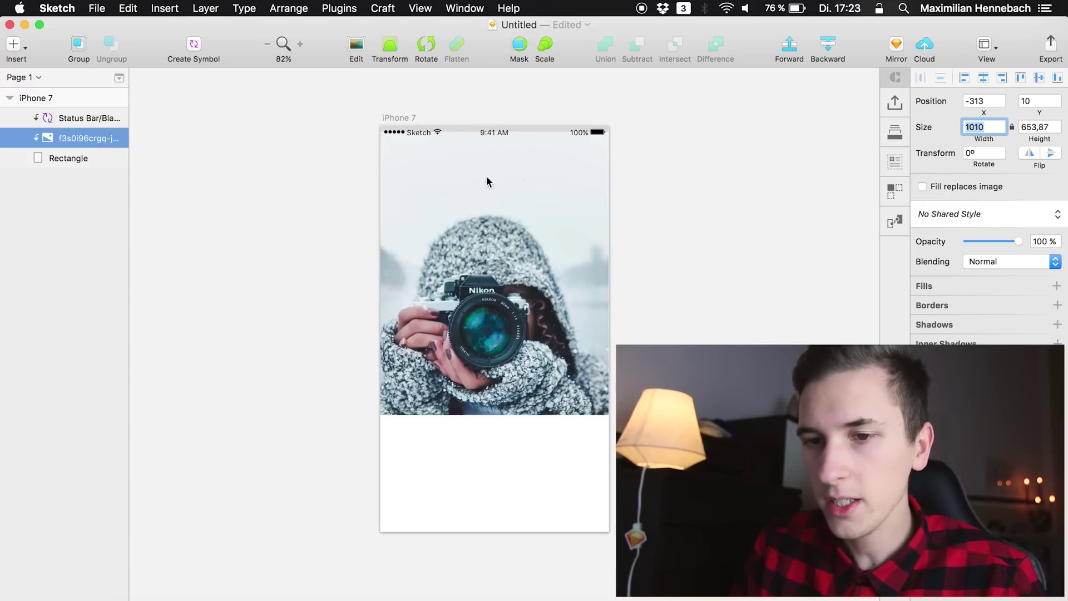
{"action": "left_click", "coordinate": [77, 158]}
{"action": "left_click", "coordinate": [72, 136]}
{"action": "key", "text": "shift+Up"}
{"action": "key", "text": "shift+Up"}
{"action": "key", "text": "shift+Up"}
{"action": "key", "text": "shift+Up"}
{"action": "key", "text": "shift+Right"}
{"action": "key", "text": "shift+Right"}
{"action": "key", "text": "shift+Right"}
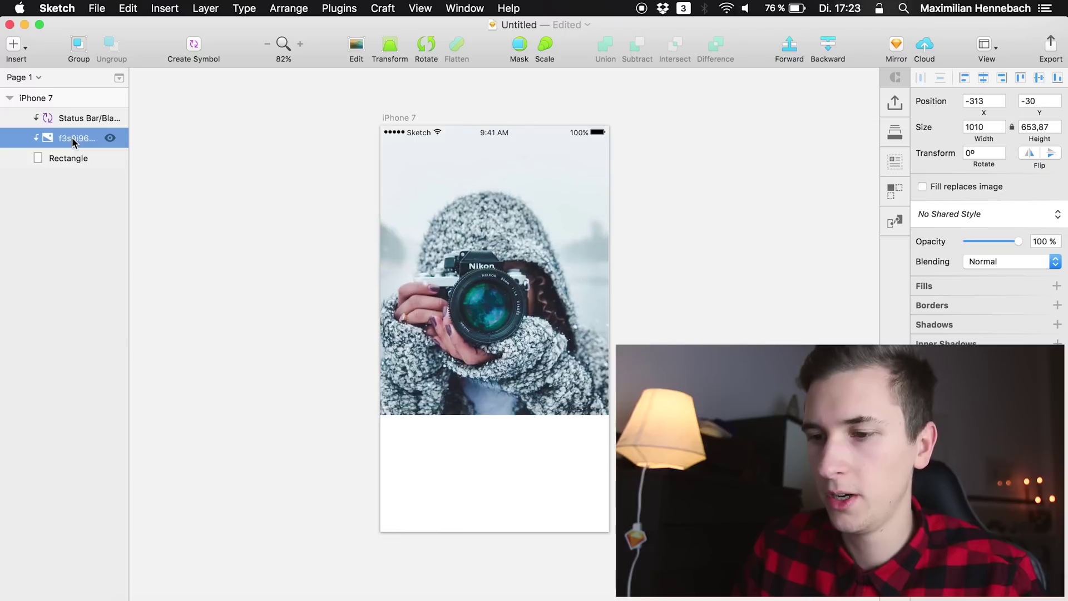
{"action": "key", "text": "shift+Up"}
{"action": "key", "text": "shift+Up"}
{"action": "key", "text": "shift+Up"}
{"action": "key", "text": "shift+Up"}
{"action": "key", "text": "shift+Left"}
{"action": "key", "text": "shift+Left"}
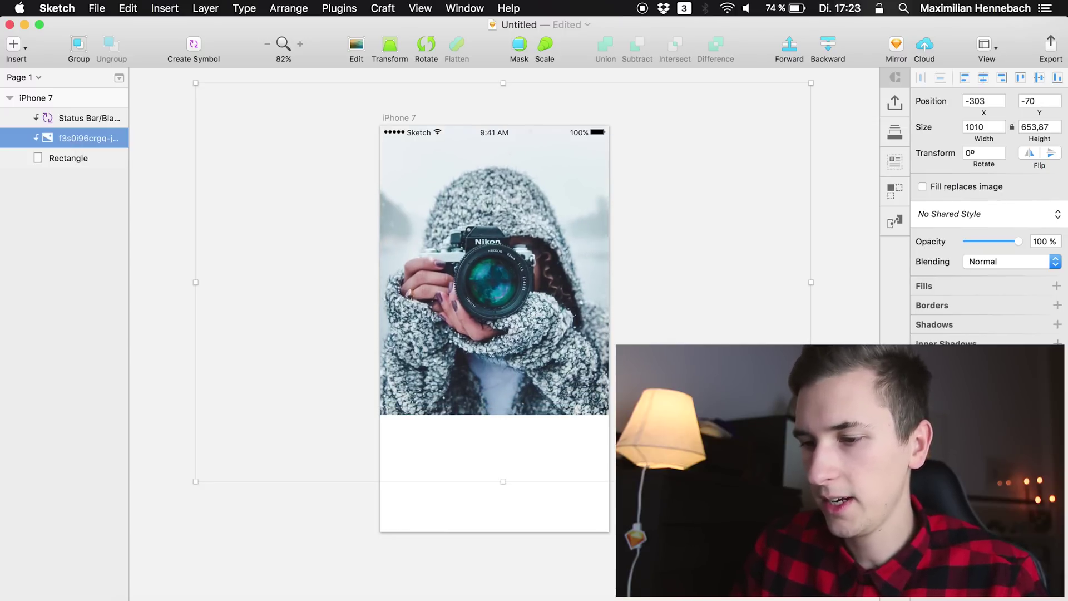
Scale the photo down to 758×491 and centre it horizontally, shifted 10 px right
{"action": "left_click_drag", "start_coordinate": [811, 481], "coordinate": [714, 418]}
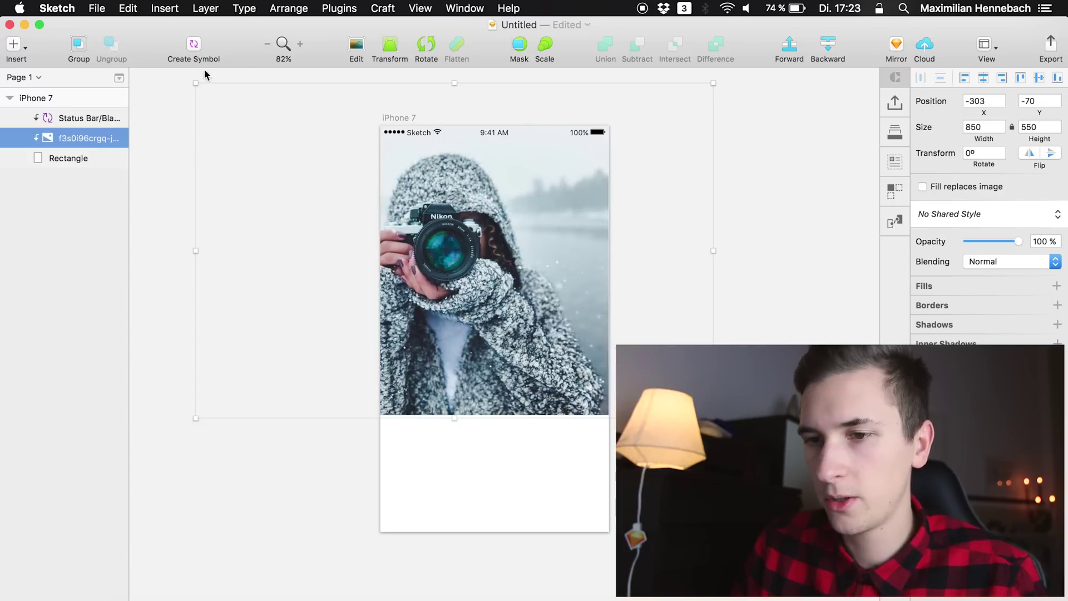
{"action": "left_click_drag", "start_coordinate": [196, 83], "coordinate": [252, 118]}
{"action": "left_click", "coordinate": [984, 78]}
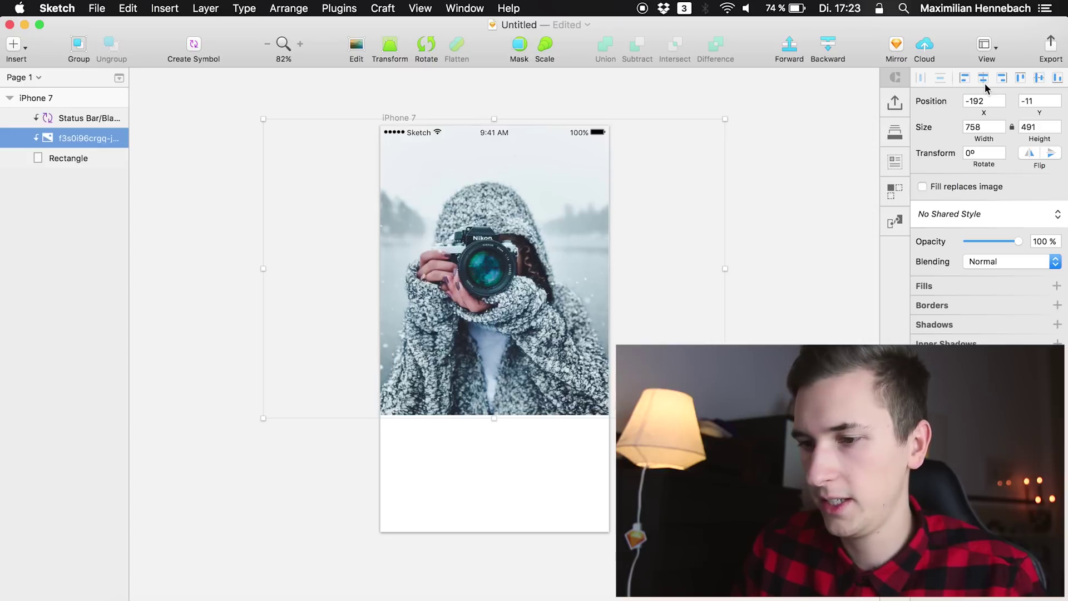
{"action": "key", "text": "shift+Right"}
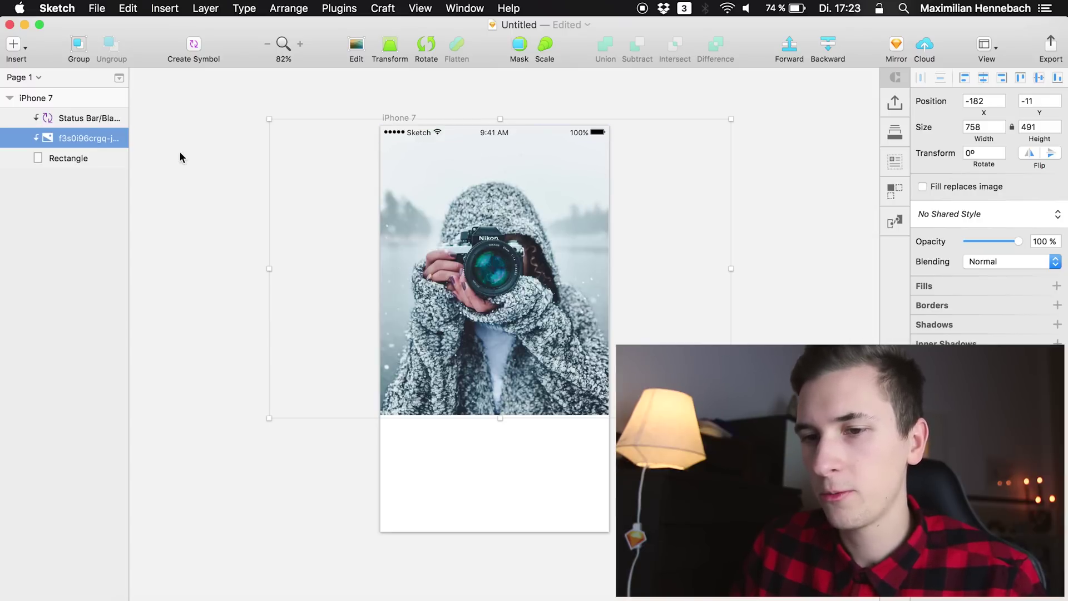
Pick the hamburger menu icon from the Material Design Core set for the iPhone 7 mockup
{"action": "left_click", "coordinate": [80, 119]}
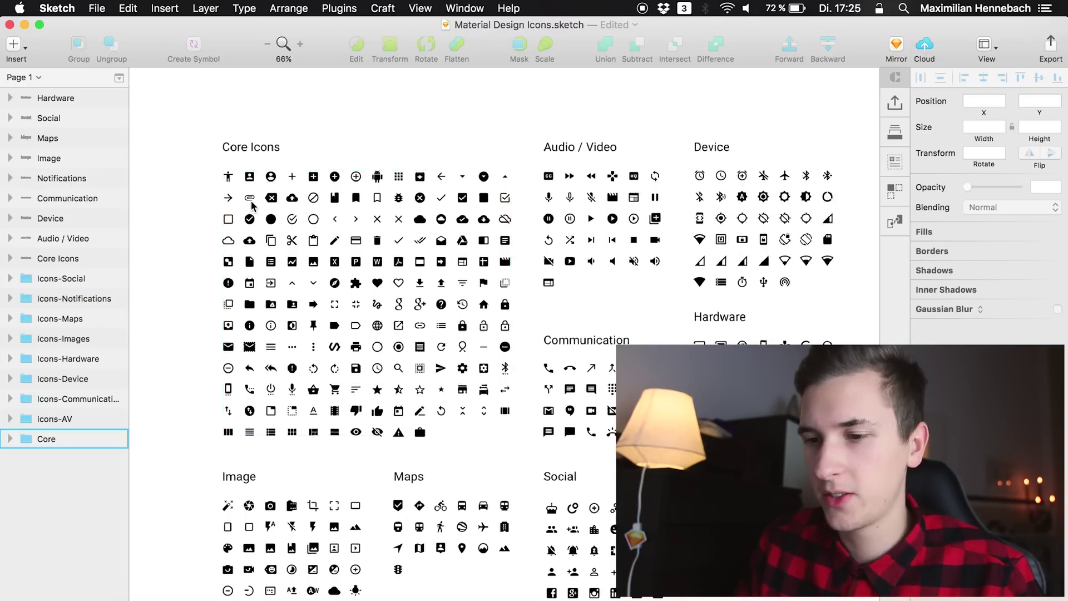
{"action": "scroll", "coordinate": [252, 203], "scroll_direction": "up", "scroll_amount": 3}
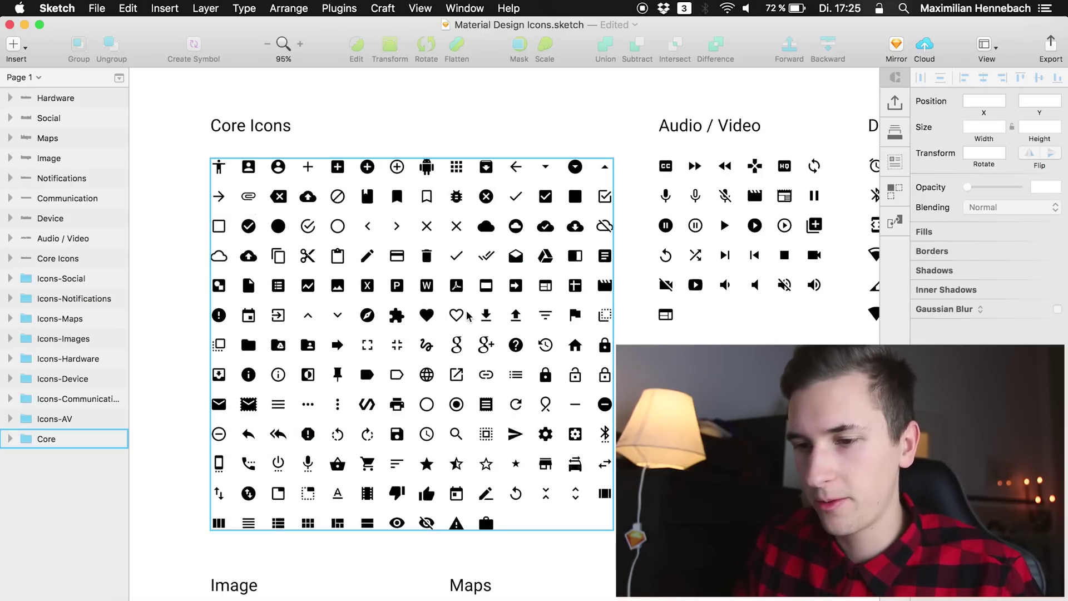
{"action": "left_click", "coordinate": [282, 405]}
{"action": "double_click", "coordinate": [283, 404]}
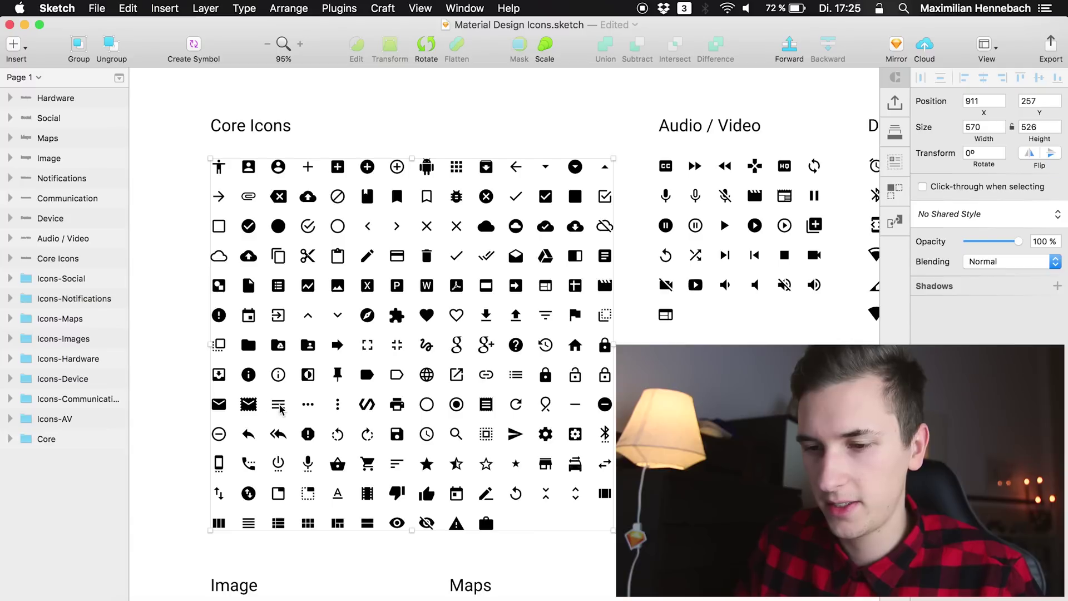
{"action": "scroll", "coordinate": [34, 551], "scroll_direction": "down", "scroll_amount": 2}
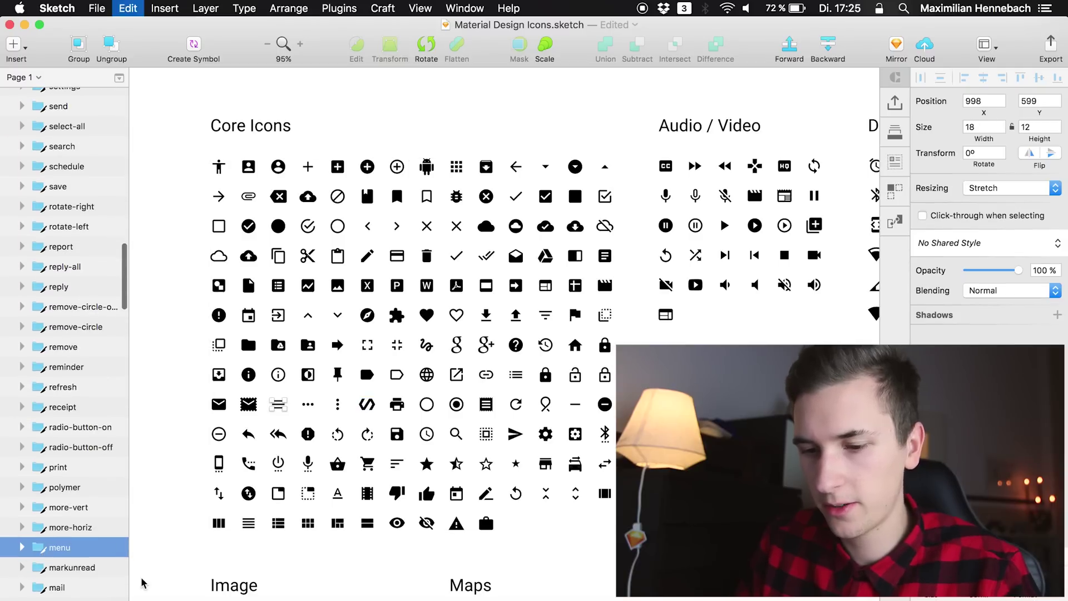
{"action": "key", "text": "ctrl+Up"}
{"action": "left_click", "coordinate": [657, 225]}
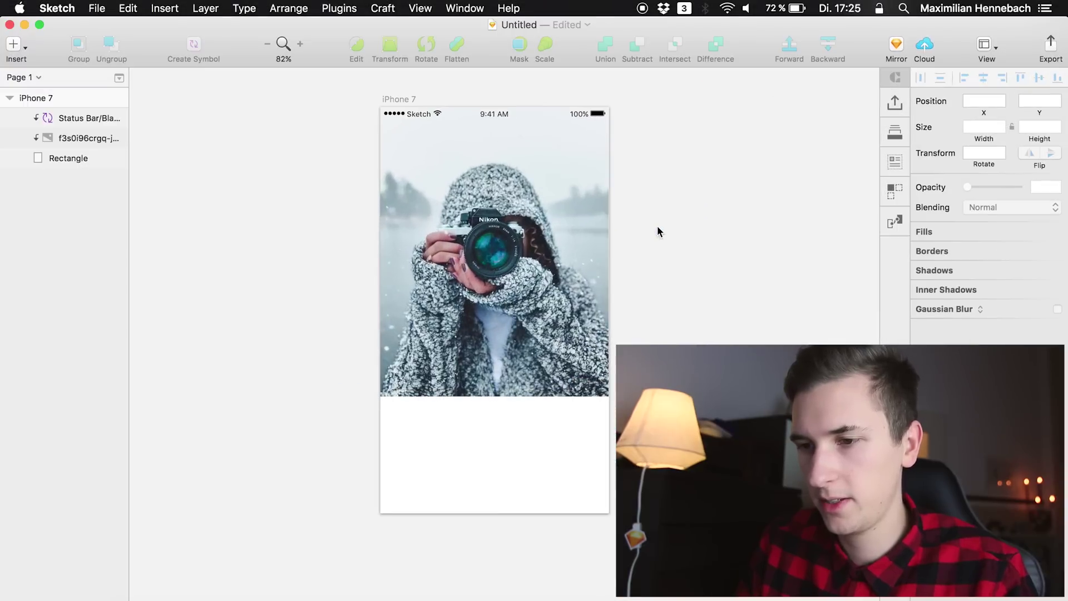
{"action": "key", "text": "ctrl+Up"}
{"action": "left_click", "coordinate": [657, 225]}
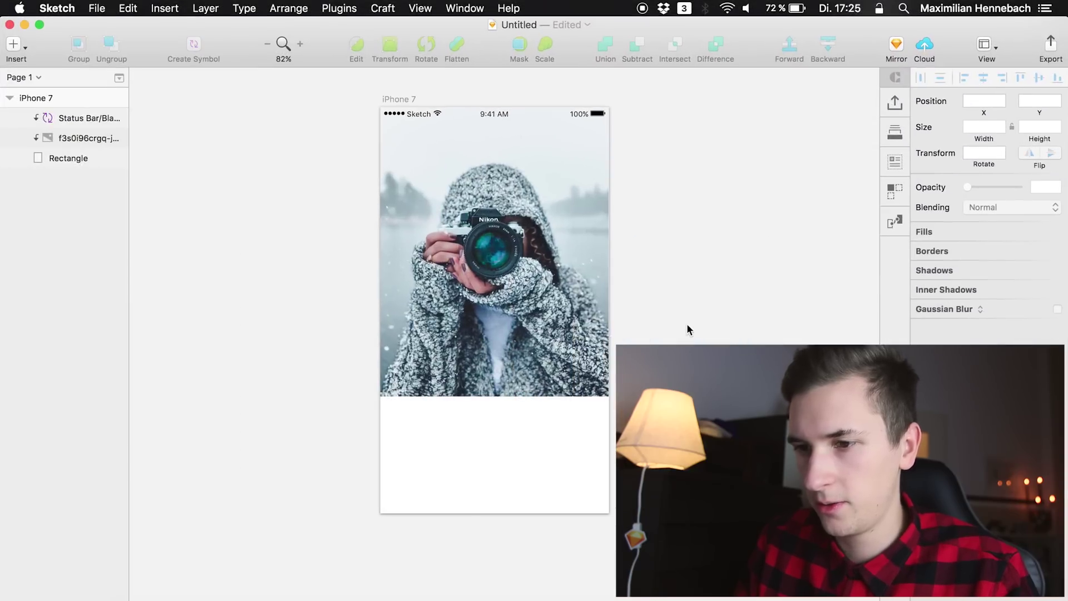
Locate the settings gear icon in Material Design Icons and close the extra UI kit document
{"action": "left_click", "coordinate": [683, 302]}
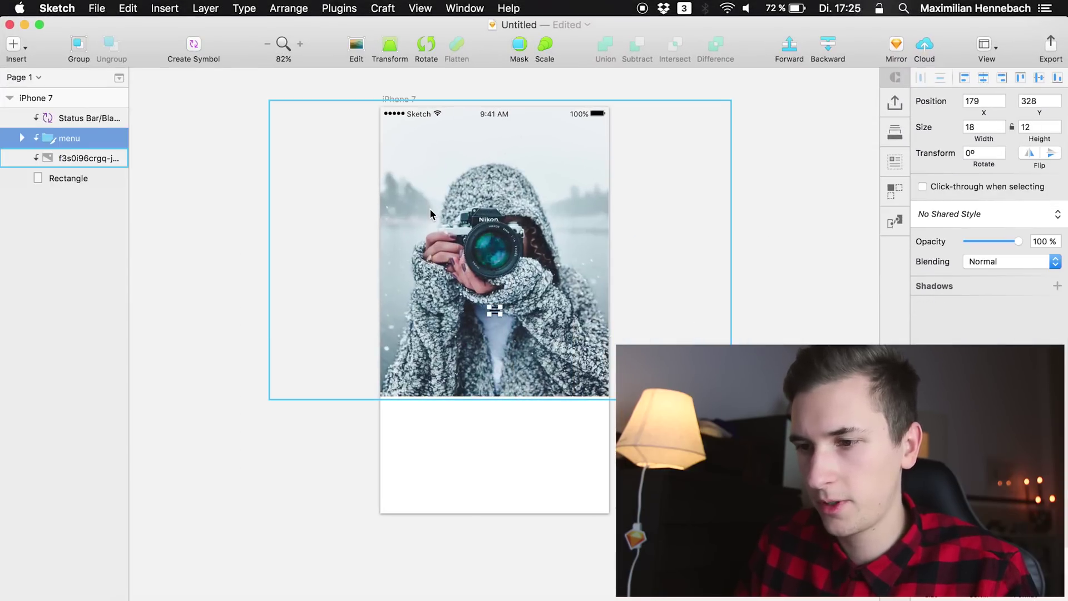
{"action": "key", "text": "ctrl+Up"}
{"action": "left_click", "coordinate": [523, 303]}
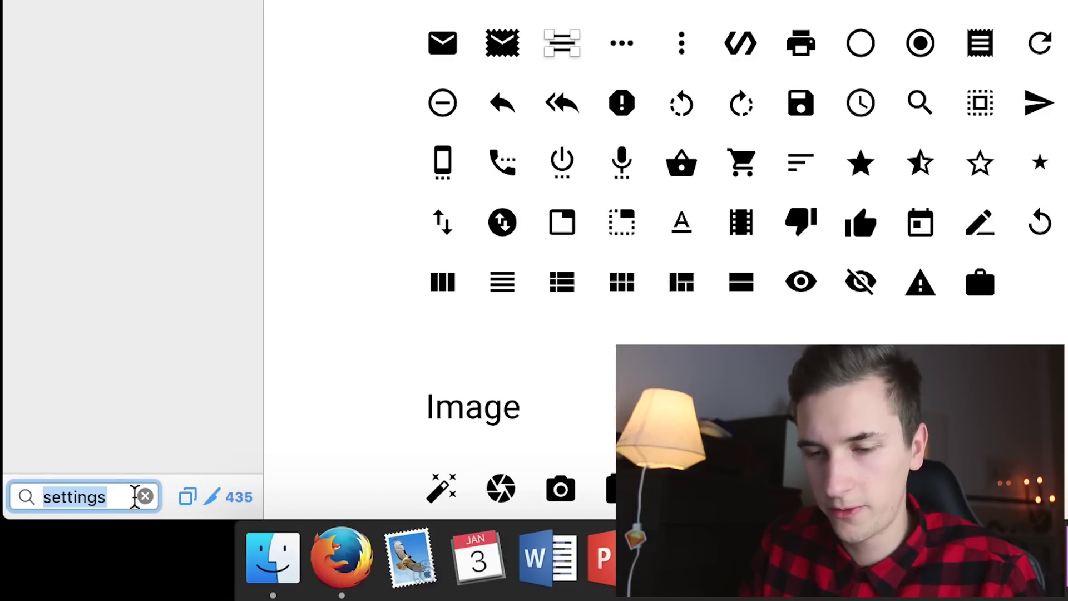
{"action": "left_click", "coordinate": [65, 238]}
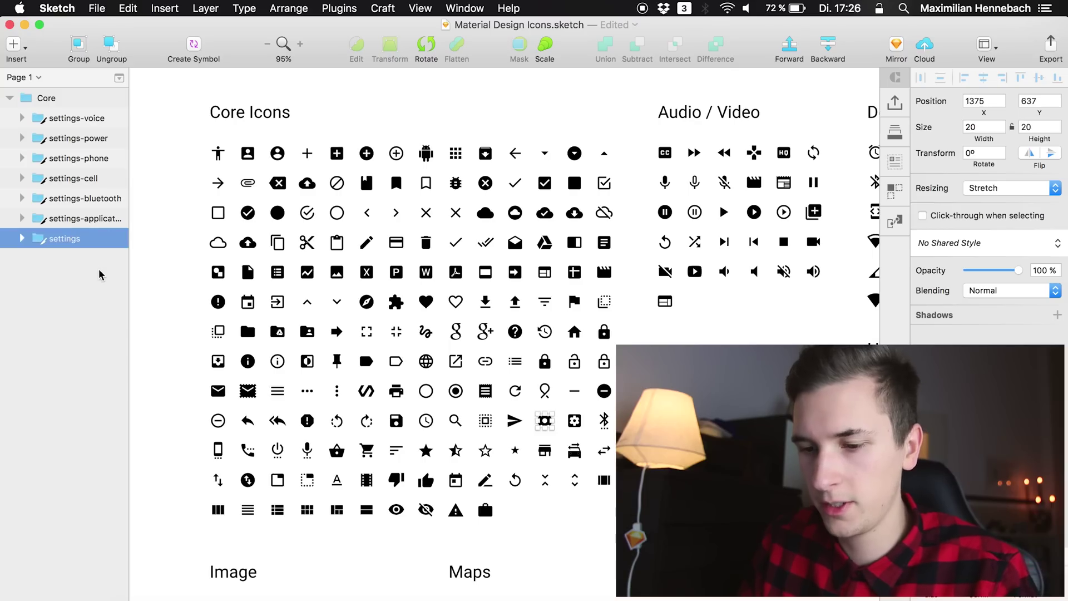
{"action": "key", "text": "ctrl+Up"}
{"action": "left_click", "coordinate": [577, 279]}
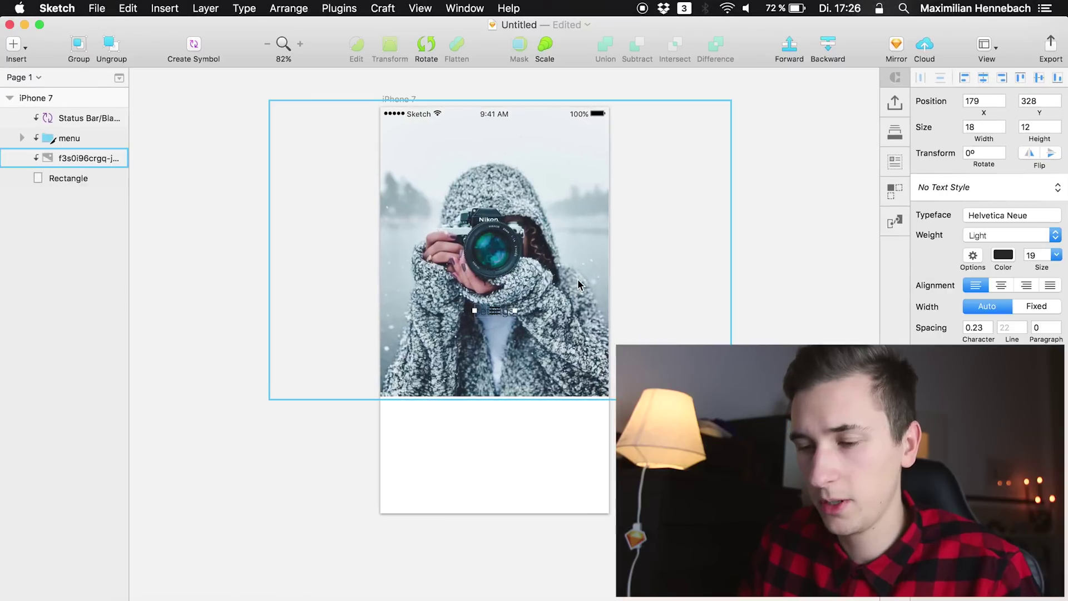
{"action": "key", "text": "ctrl+Up"}
{"action": "key", "text": "ctrl+Up"}
{"action": "key", "text": "ctrl+Up"}
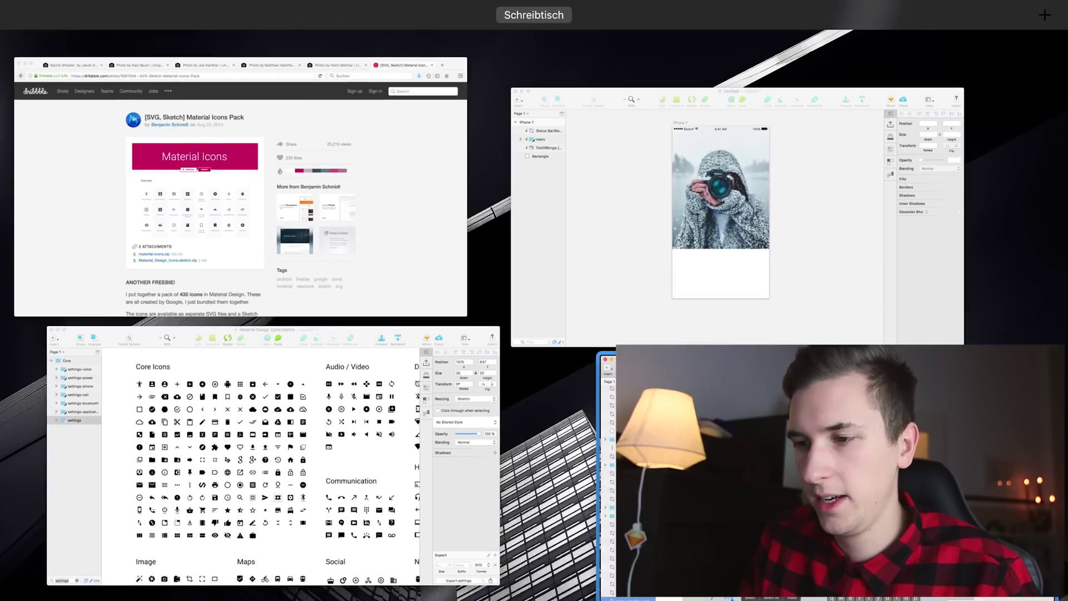
{"action": "key", "text": "ctrl+Up"}
{"action": "left_click", "coordinate": [9, 25]}
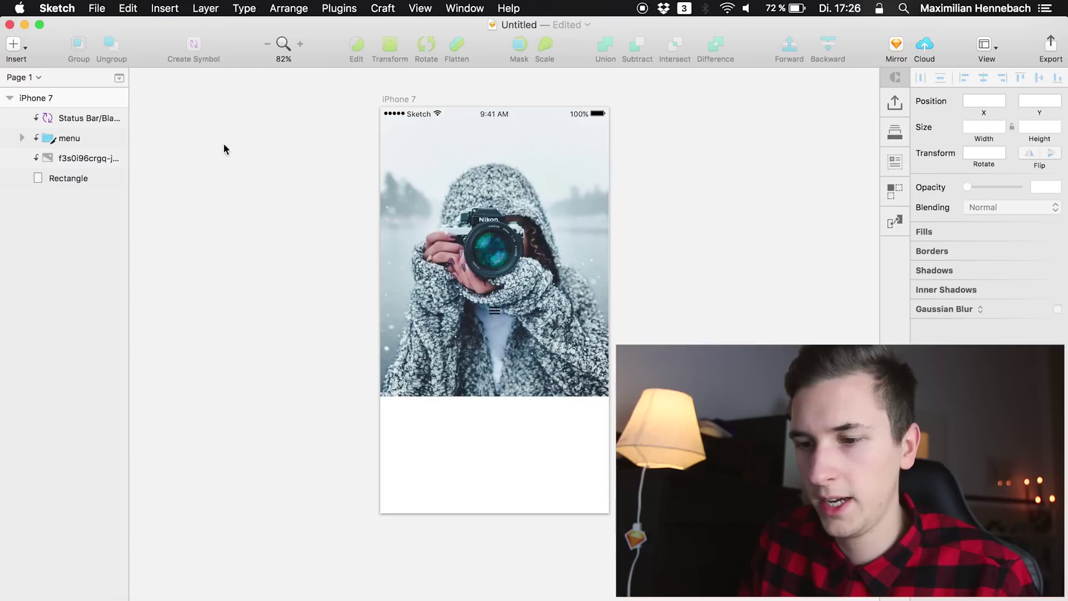
Copy the settings gear icon and paste it onto the iPhone 7 artboard
{"action": "key", "text": "ctrl+Up"}
{"action": "left_click", "coordinate": [319, 453]}
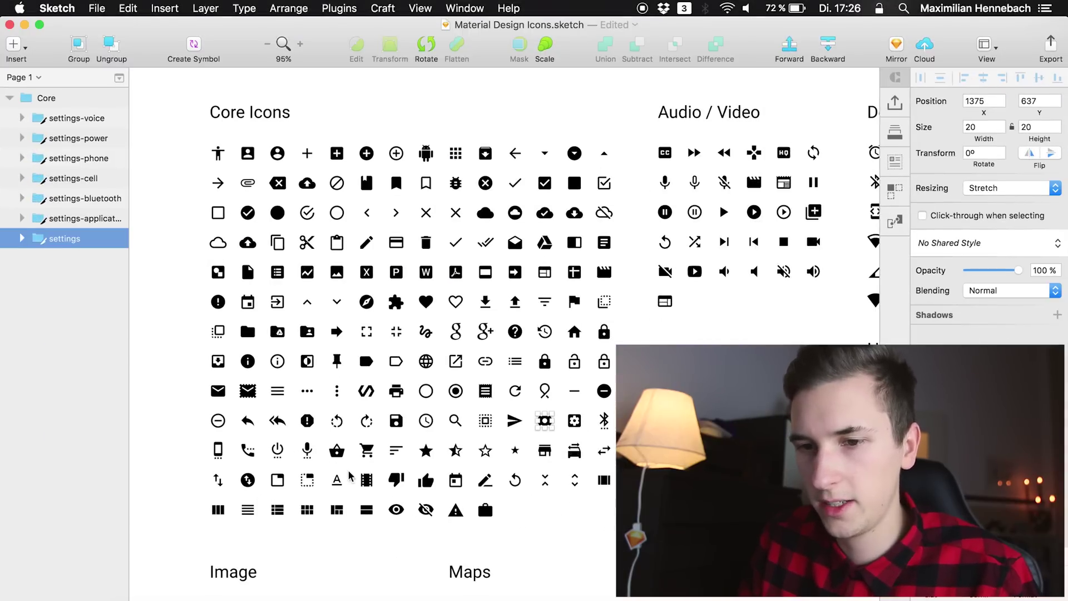
{"action": "left_click", "coordinate": [49, 300]}
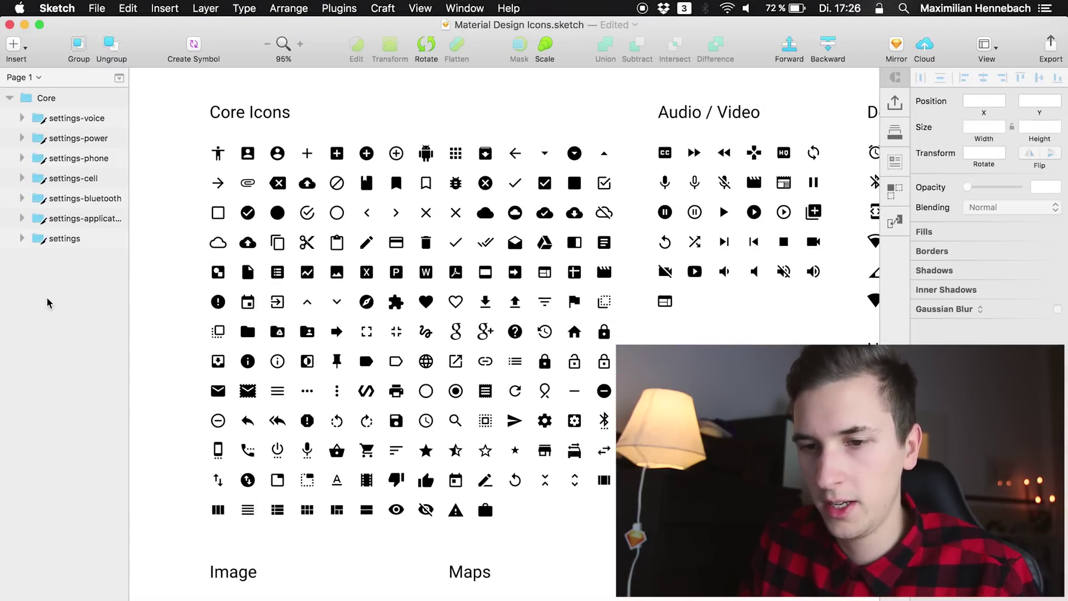
{"action": "left_click", "coordinate": [59, 239]}
{"action": "key", "text": "super+c"}
{"action": "key", "text": "ctrl+Up"}
{"action": "left_click", "coordinate": [320, 428]}
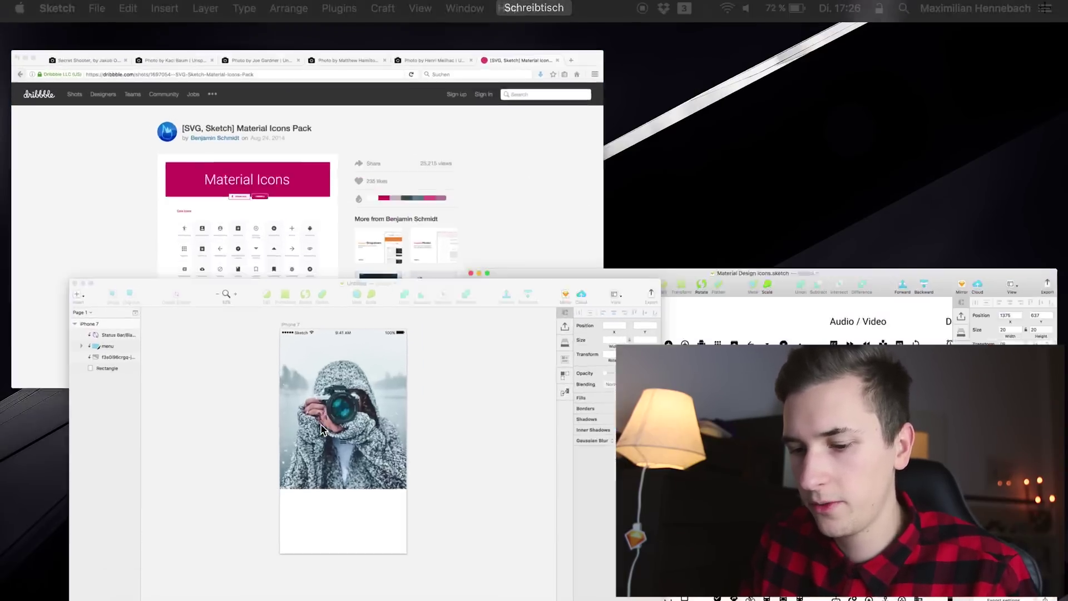
{"action": "key", "text": "super+v"}
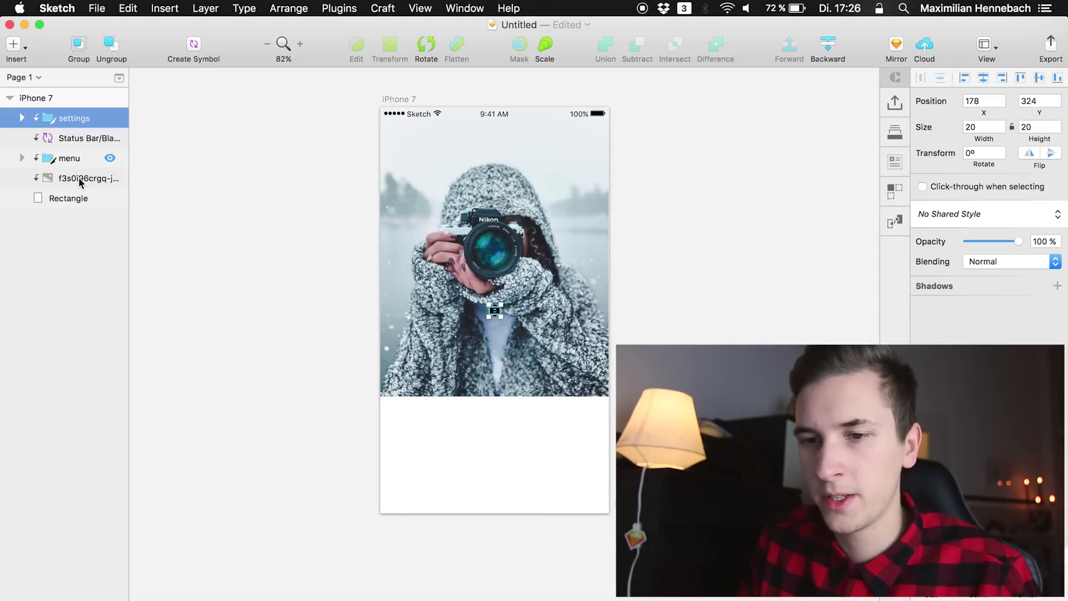
Order the settings layer below Status Bar and nudge both icons up into the header's top-left
{"action": "left_click_drag", "start_coordinate": [61, 125], "coordinate": [64, 161]}
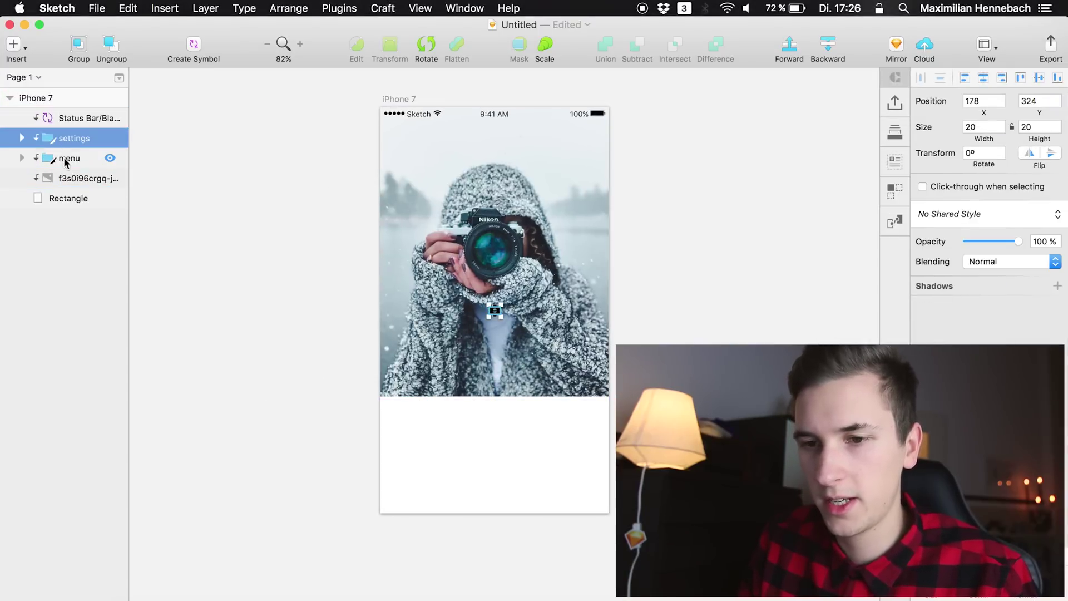
{"action": "left_click", "coordinate": [67, 158], "text": "shift"}
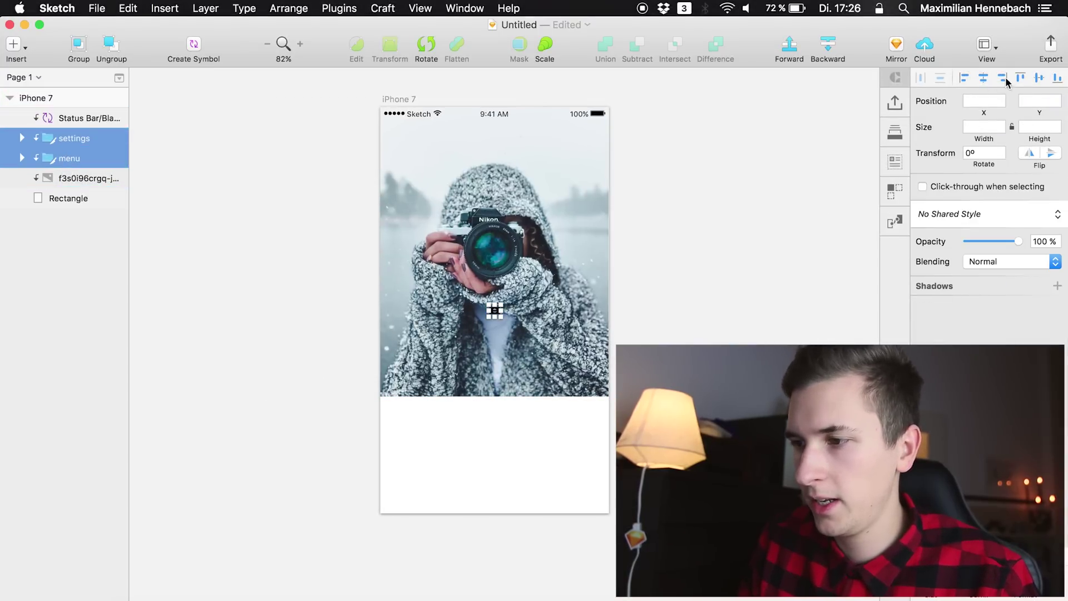
{"action": "key", "text": "shift+Up"}
{"action": "key", "text": "shift+Up"}
{"action": "key", "text": "shift+Up"}
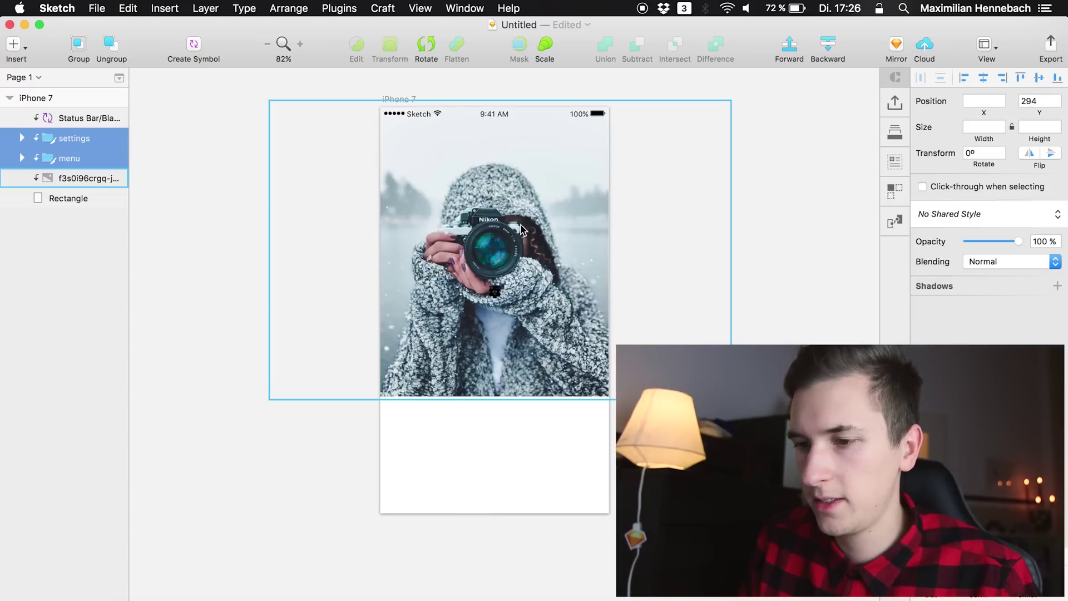
{"action": "key", "text": "shift+Up"}
{"action": "key", "text": "shift+Up"}
{"action": "key", "text": "shift+Up"}
{"action": "key", "text": "shift+Up"}
{"action": "key", "text": "shift+Up"}
{"action": "key", "text": "shift+Up"}
{"action": "key", "text": "shift+Up"}
{"action": "key", "text": "shift+Up"}
{"action": "key", "text": "shift+Up"}
{"action": "key", "text": "shift+Up"}
{"action": "key", "text": "shift+Up"}
{"action": "key", "text": "shift+Up"}
{"action": "key", "text": "shift+Up"}
{"action": "key", "text": "shift+Up"}
{"action": "key", "text": "shift+Up"}
{"action": "key", "text": "shift+Up"}
{"action": "key", "text": "shift+Up"}
{"action": "key", "text": "shift+Up"}
{"action": "key", "text": "shift+Up"}
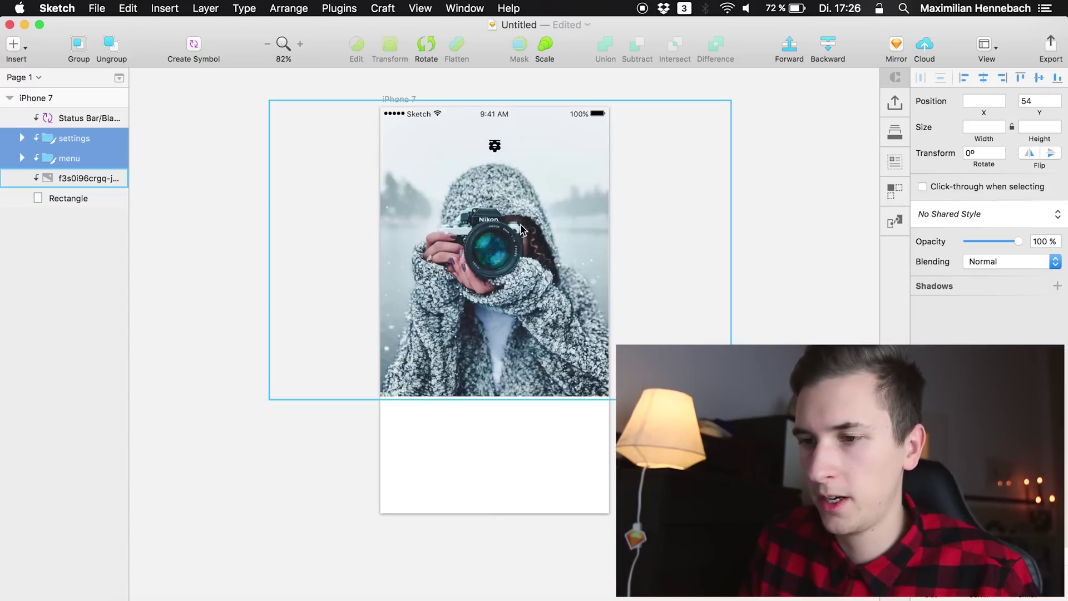
{"action": "key", "text": "shift+Up"}
{"action": "key", "text": "shift+Left"}
{"action": "key", "text": "shift+Left"}
{"action": "key", "text": "shift+Left"}
{"action": "key", "text": "shift+Left"}
{"action": "key", "text": "shift+Left"}
{"action": "key", "text": "shift+Left"}
{"action": "key", "text": "shift+Left"}
{"action": "key", "text": "shift+Left"}
{"action": "key", "text": "shift+Left"}
{"action": "key", "text": "shift+Left"}
{"action": "key", "text": "shift+Left"}
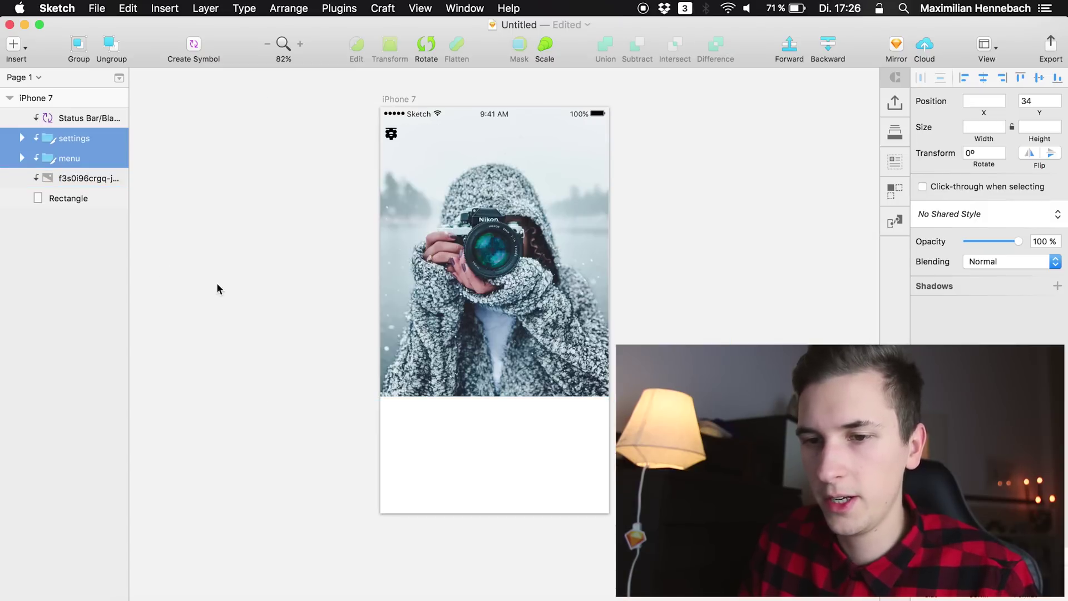
{"action": "left_click", "coordinate": [61, 200]}
Shift the gear icon to the top-right at x 346, keeping the menu icon at x 10
{"action": "left_click", "coordinate": [69, 158]}
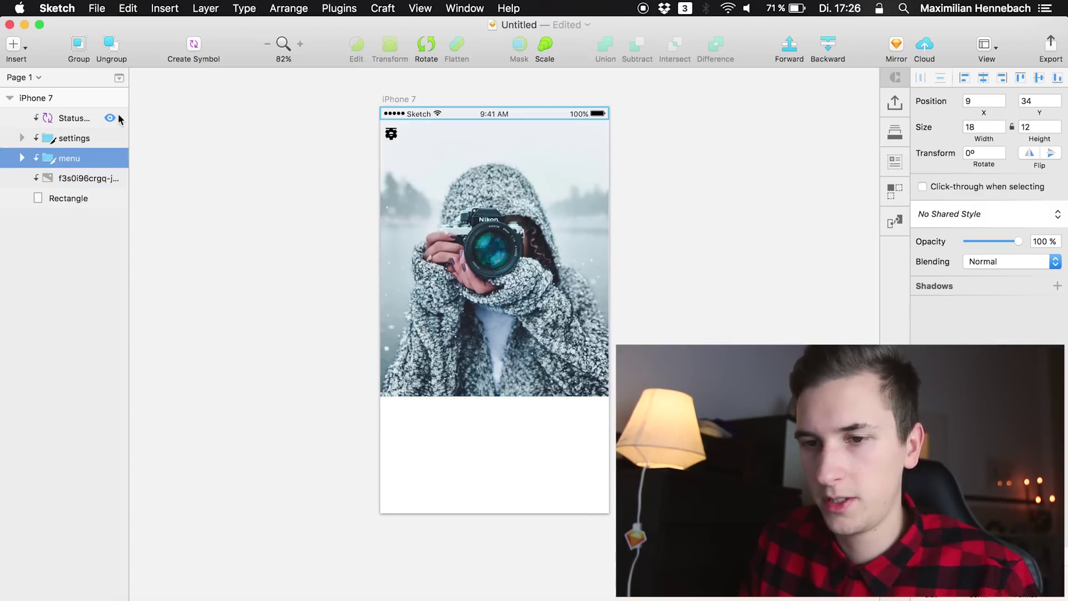
{"action": "left_click", "coordinate": [76, 139]}
{"action": "key", "text": "shift+Right"}
{"action": "key", "text": "shift+Right"}
{"action": "key", "text": "shift+Right"}
{"action": "key", "text": "shift+Right"}
{"action": "key", "text": "shift+Right"}
{"action": "key", "text": "shift+Right"}
{"action": "key", "text": "shift+Right"}
{"action": "key", "text": "shift+Up"}
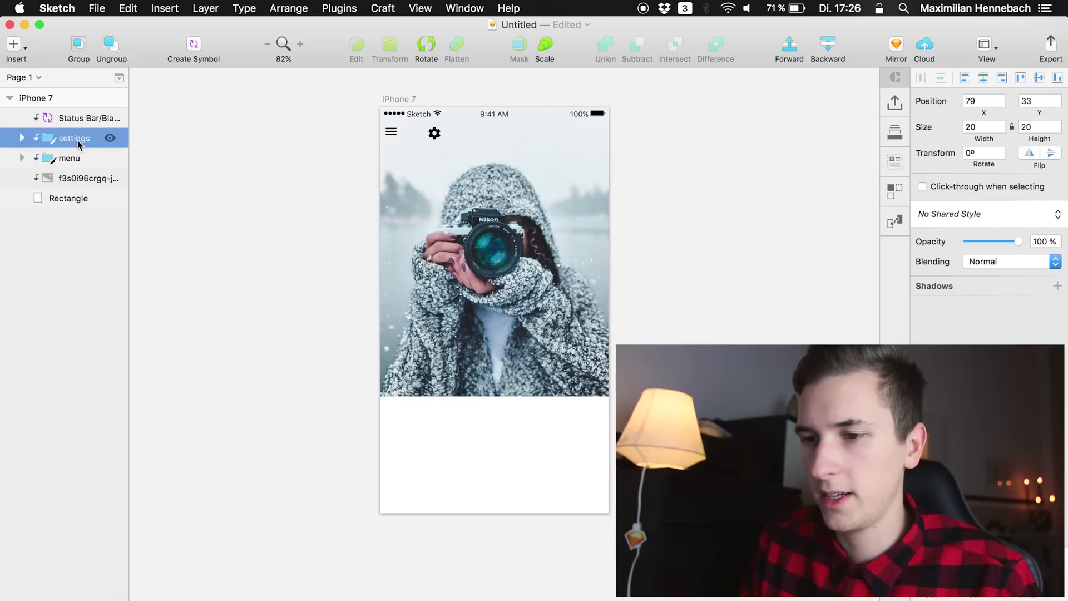
{"action": "key", "text": "shift+Right"}
{"action": "key", "text": "shift+Right"}
{"action": "key", "text": "shift+Right"}
{"action": "key", "text": "shift+Right"}
{"action": "key", "text": "shift+Right"}
{"action": "key", "text": "shift+Right"}
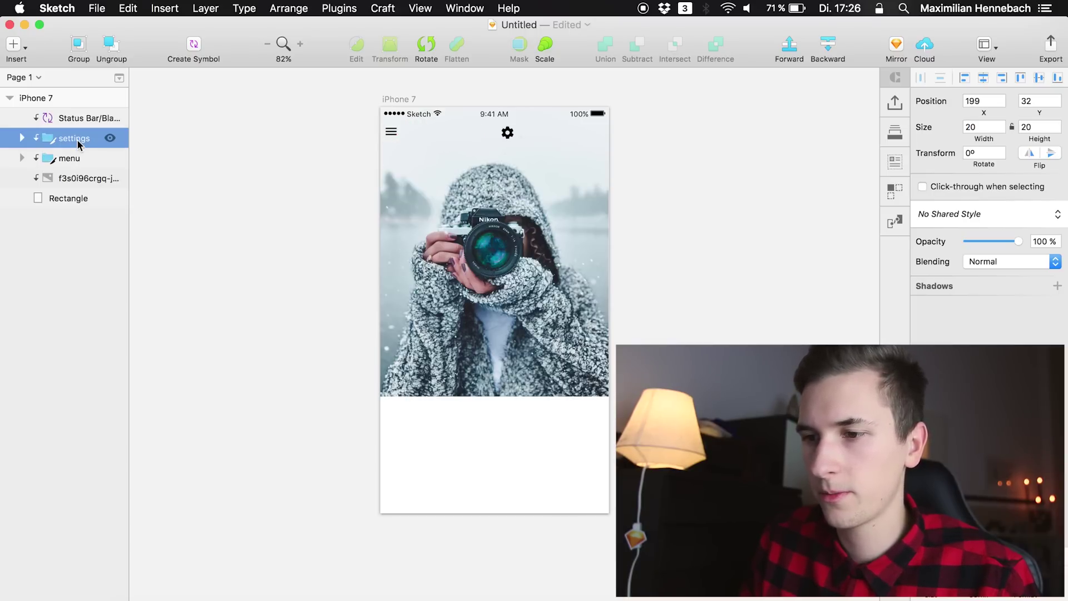
{"action": "key", "text": "shift+Right"}
{"action": "key", "text": "shift+Right"}
{"action": "key", "text": "shift+Right"}
{"action": "key", "text": "shift+Right"}
{"action": "key", "text": "shift+Right"}
{"action": "key", "text": "shift+Right"}
{"action": "key", "text": "shift+Right"}
{"action": "key", "text": "shift+Right"}
{"action": "key", "text": "shift+Right"}
{"action": "key", "text": "shift+Right"}
{"action": "key", "text": "shift+Right"}
{"action": "key", "text": "shift+Right"}
{"action": "key", "text": "shift+Right"}
{"action": "key", "text": "shift+Right"}
{"action": "key", "text": "shift+Right"}
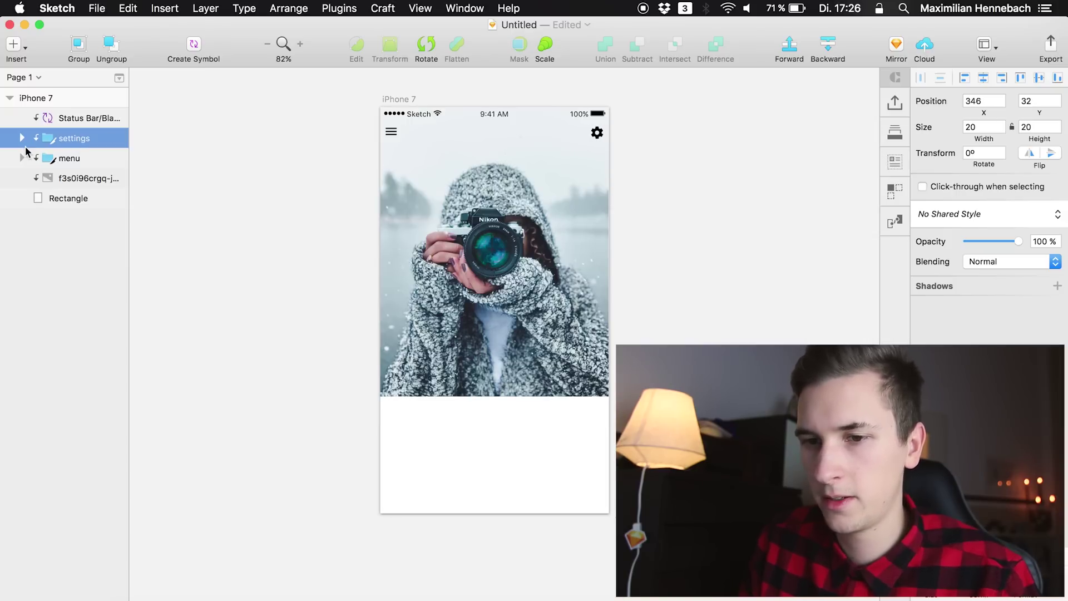
{"action": "left_click", "coordinate": [63, 160]}
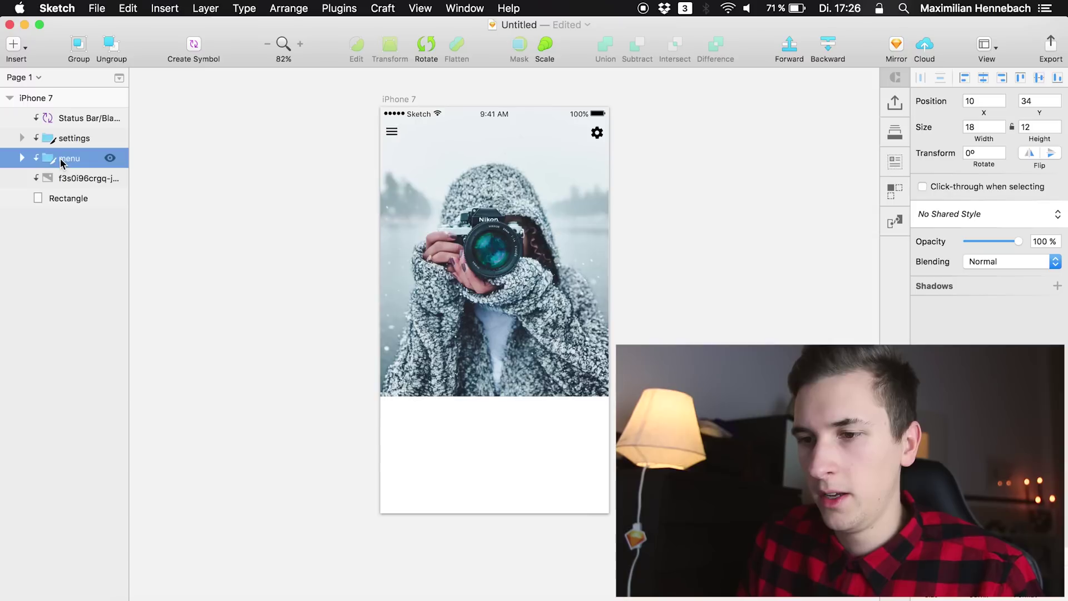
Add a 'My Profile' title at font size 17, centred horizontally between the icons
{"action": "left_click", "coordinate": [59, 175]}
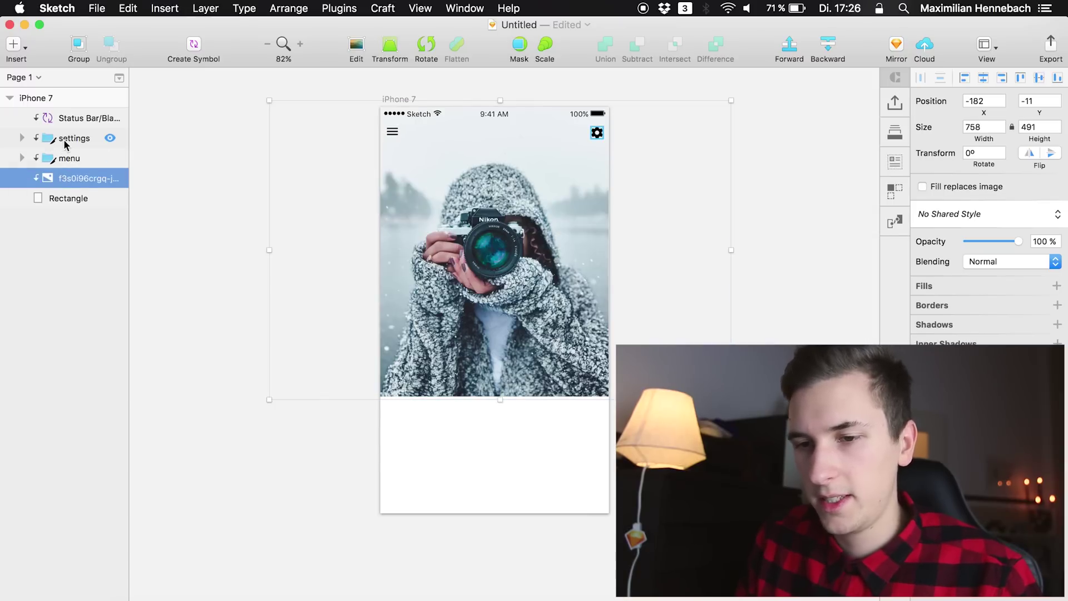
{"action": "left_click", "coordinate": [65, 143]}
{"action": "left_click", "coordinate": [464, 132]}
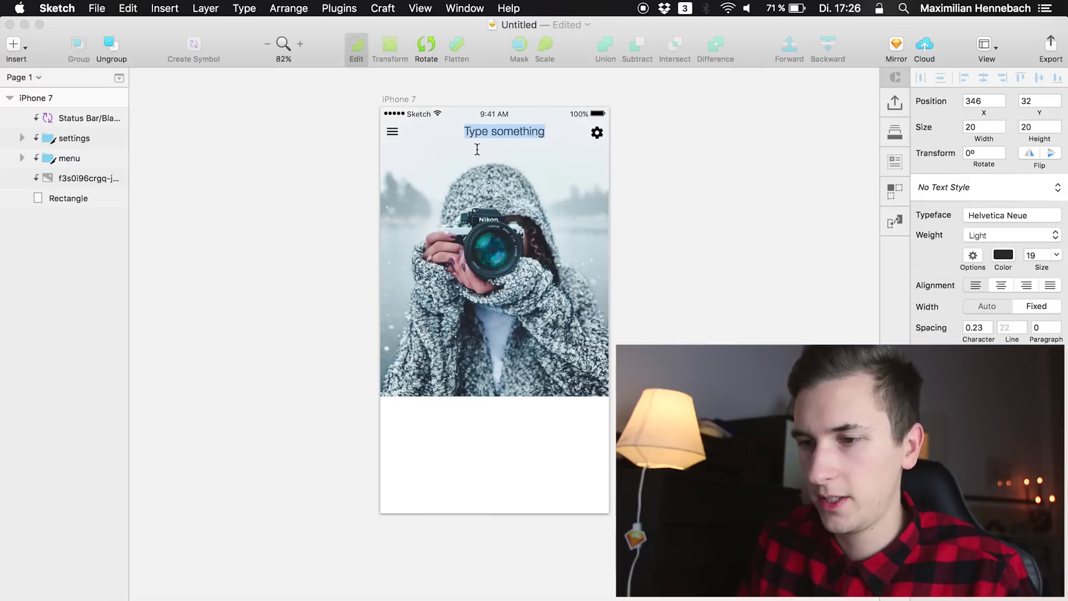
{"action": "type", "text": "My Profile"}
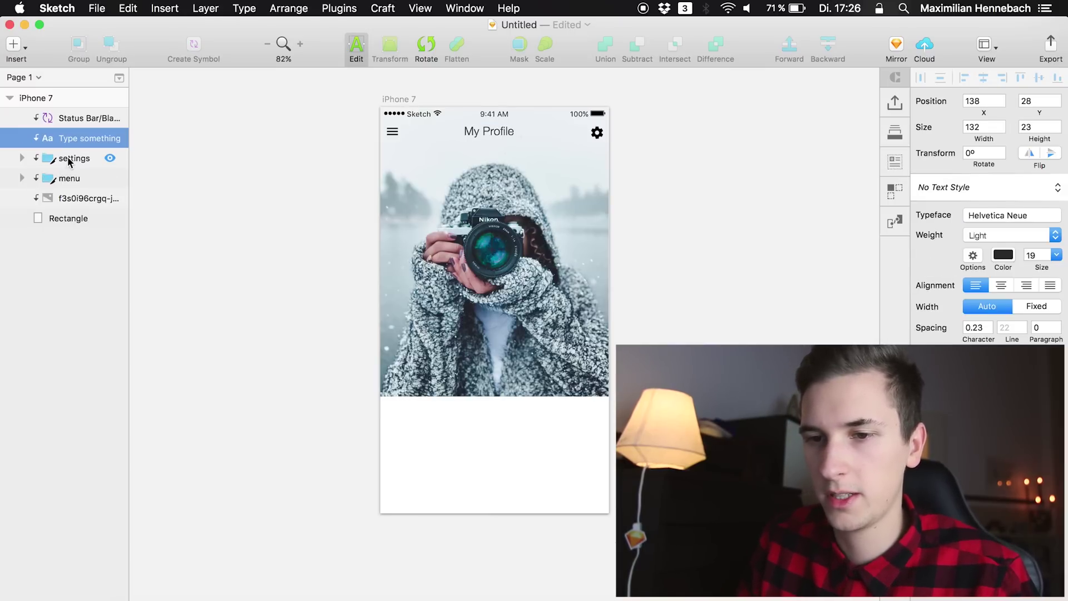
{"action": "left_click", "coordinate": [72, 139]}
{"action": "left_click", "coordinate": [985, 80]}
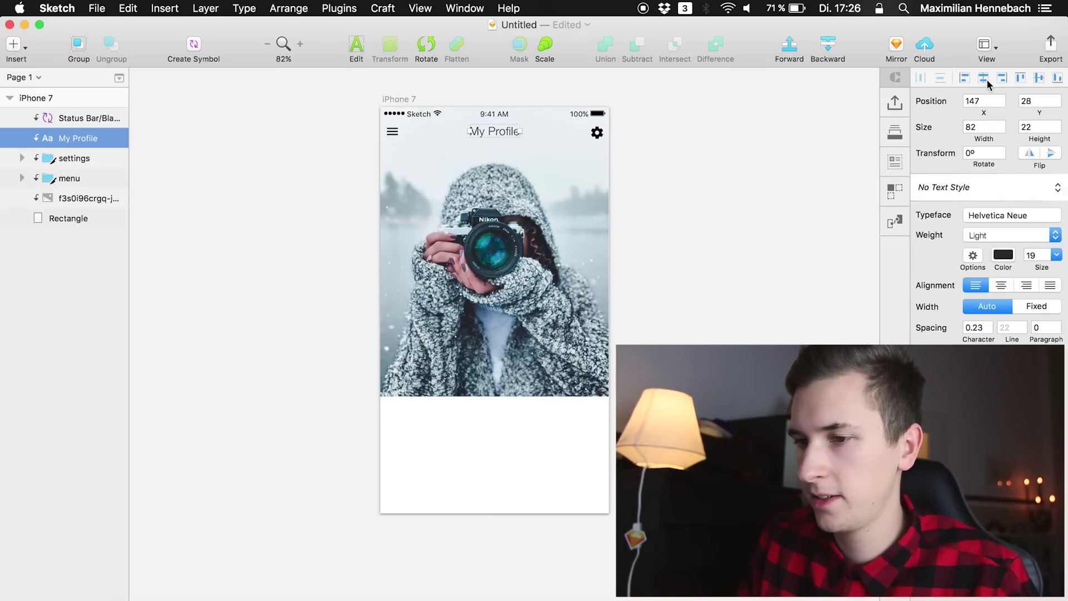
{"action": "left_click", "coordinate": [1035, 256]}
{"action": "key", "text": "Down"}
{"action": "key", "text": "Down"}
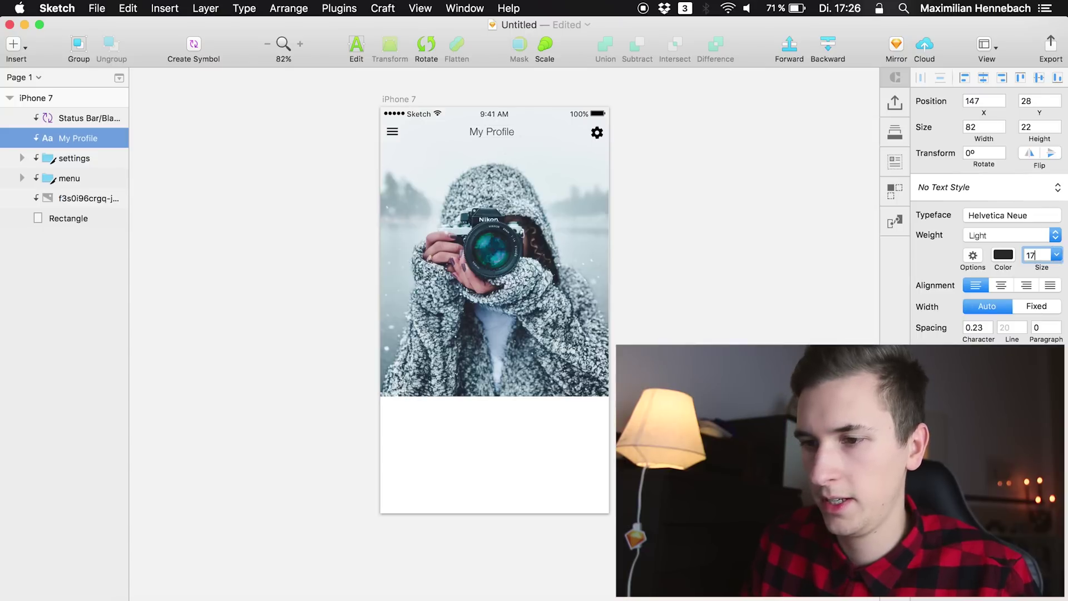
{"action": "left_click", "coordinate": [981, 78]}
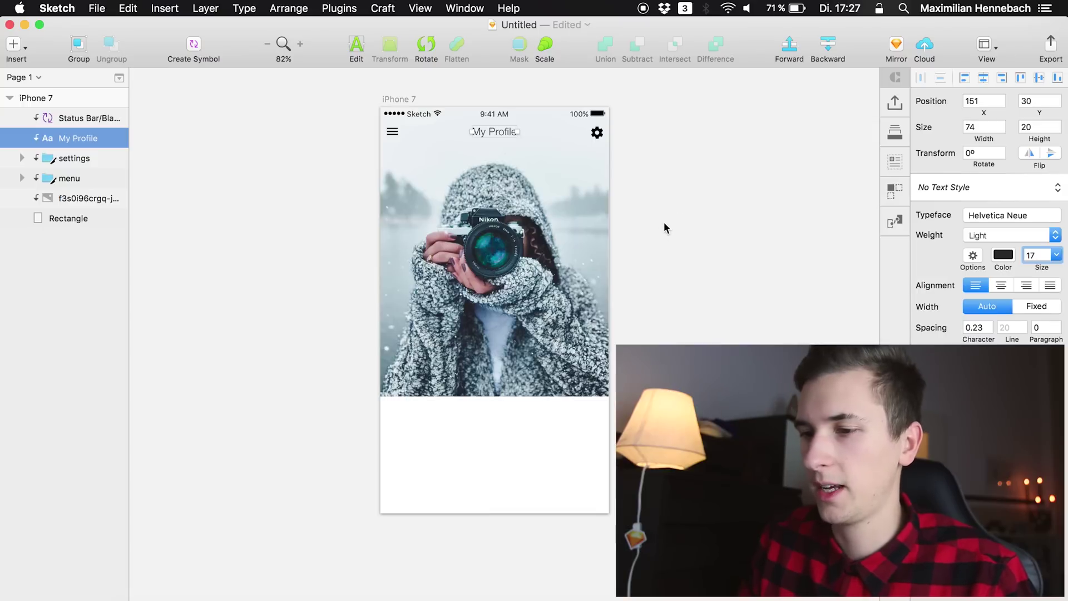
{"action": "left_click", "coordinate": [310, 178]}
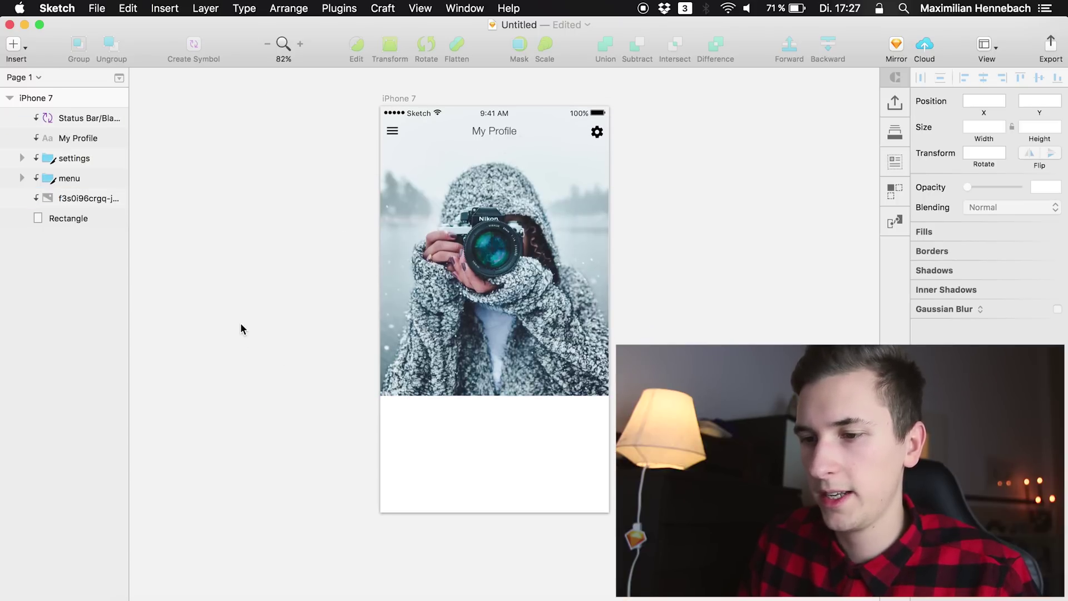
Duplicate the My Profile title to Y 290 and retype it as the profile name, centre-aligned
{"action": "scroll", "coordinate": [244, 318], "scroll_direction": "up", "scroll_amount": 3}
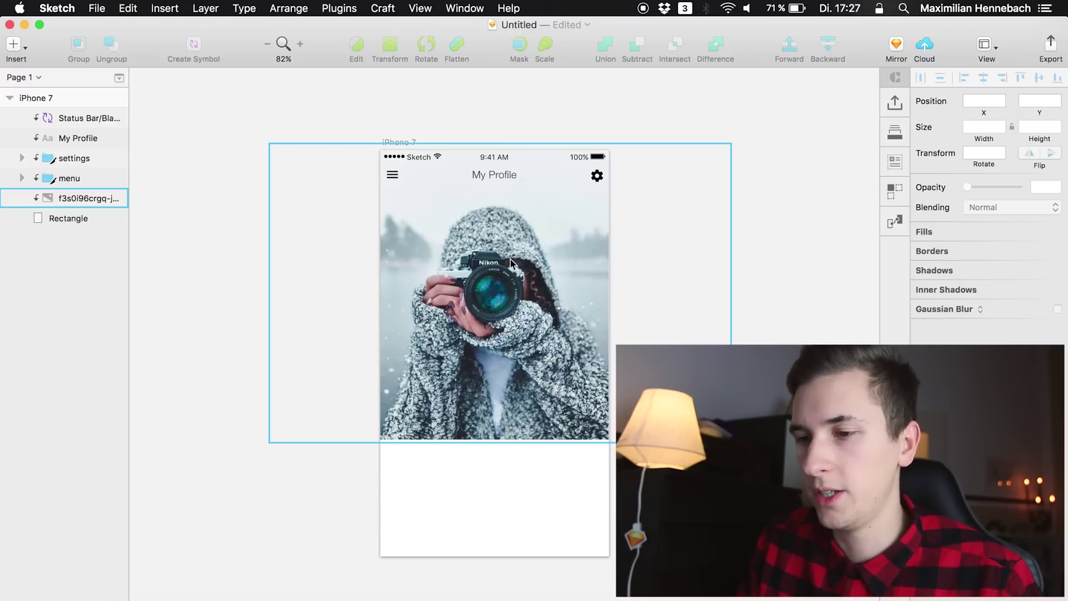
{"action": "left_click", "coordinate": [58, 118]}
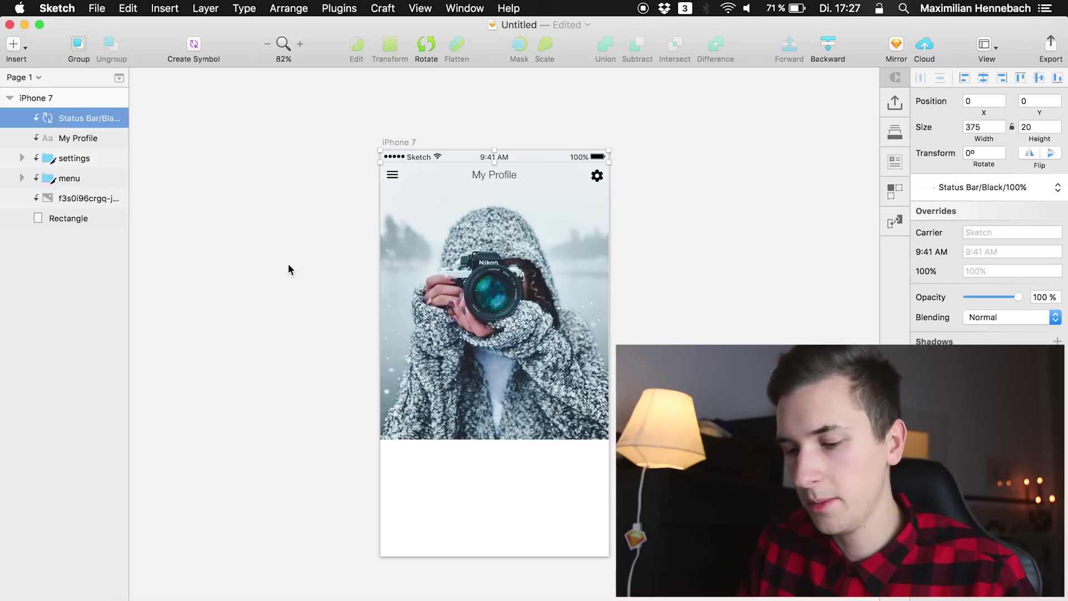
{"action": "left_click", "coordinate": [65, 144]}
{"action": "key", "text": "cmd+d"}
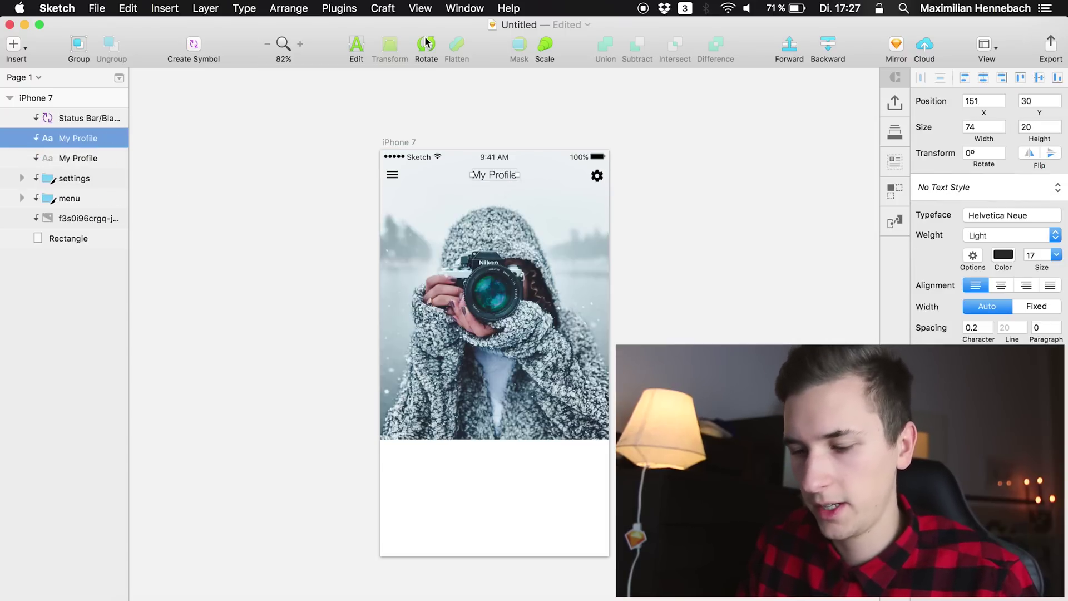
{"action": "key", "text": "shift+Down"}
{"action": "key", "text": "shift+Down"}
{"action": "key", "text": "shift+Down"}
{"action": "key", "text": "shift+Down"}
{"action": "key", "text": "shift+Down"}
{"action": "key", "text": "shift+Down"}
{"action": "key", "text": "shift+Down"}
{"action": "key", "text": "shift+Down"}
{"action": "key", "text": "shift+Down"}
{"action": "key", "text": "shift+Down"}
{"action": "key", "text": "shift+Down"}
{"action": "key", "text": "shift+Down"}
{"action": "key", "text": "shift+Down"}
{"action": "key", "text": "shift+Down"}
{"action": "key", "text": "shift+Down"}
{"action": "key", "text": "shift+Down"}
{"action": "key", "text": "shift+Down"}
{"action": "key", "text": "shift+Down"}
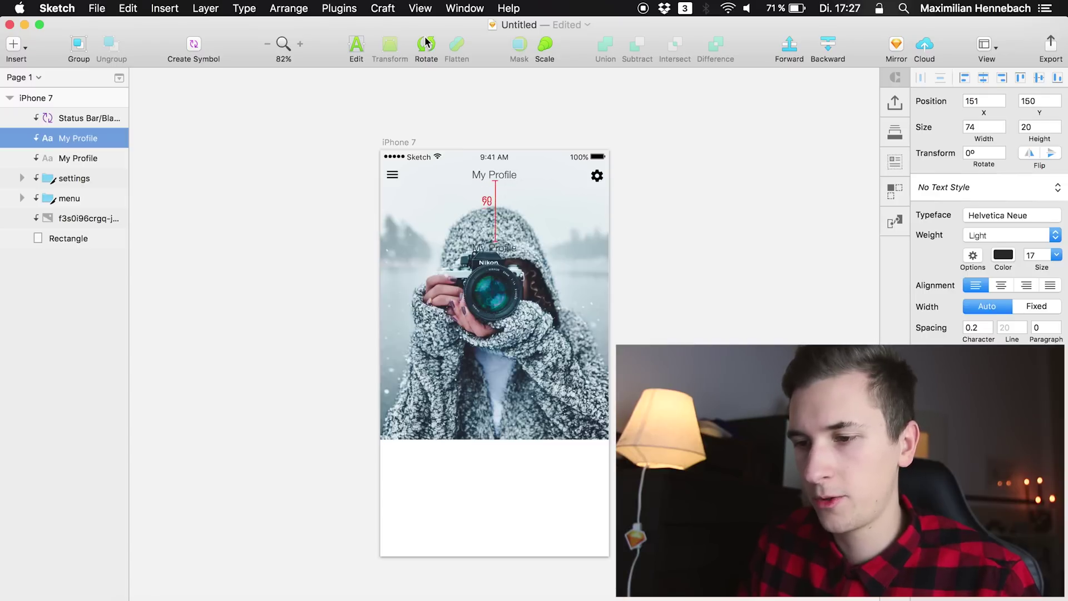
{"action": "key", "text": "shift+Down"}
{"action": "key", "text": "shift+Down"}
{"action": "key", "text": "shift+Down"}
{"action": "key", "text": "shift+Down"}
{"action": "key", "text": "shift+Down"}
{"action": "key", "text": "shift+Down"}
{"action": "key", "text": "shift+Down"}
{"action": "key", "text": "shift+Down"}
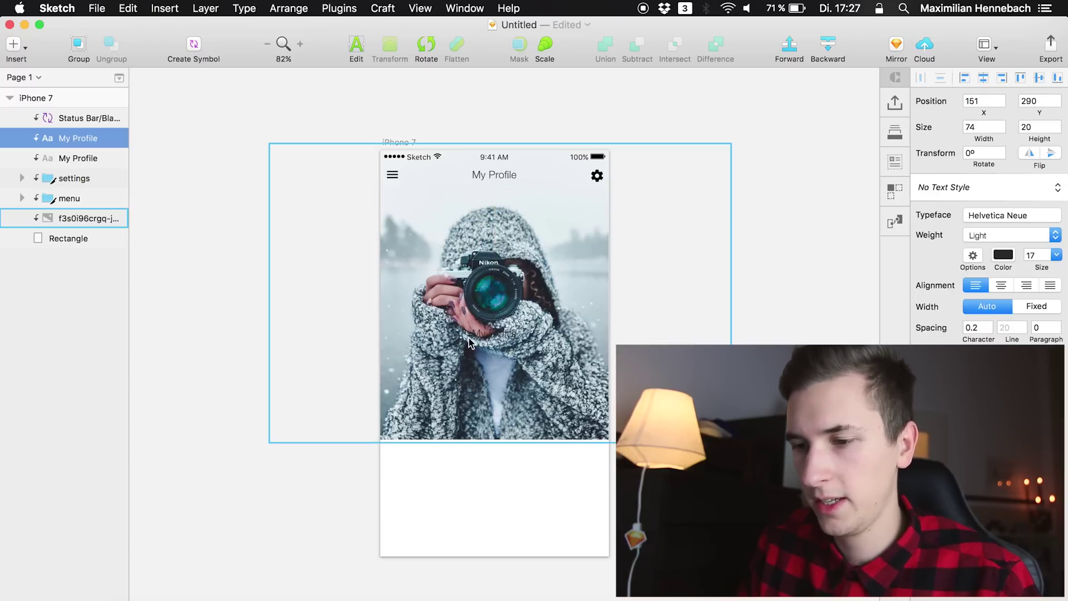
{"action": "double_click", "coordinate": [493, 334]}
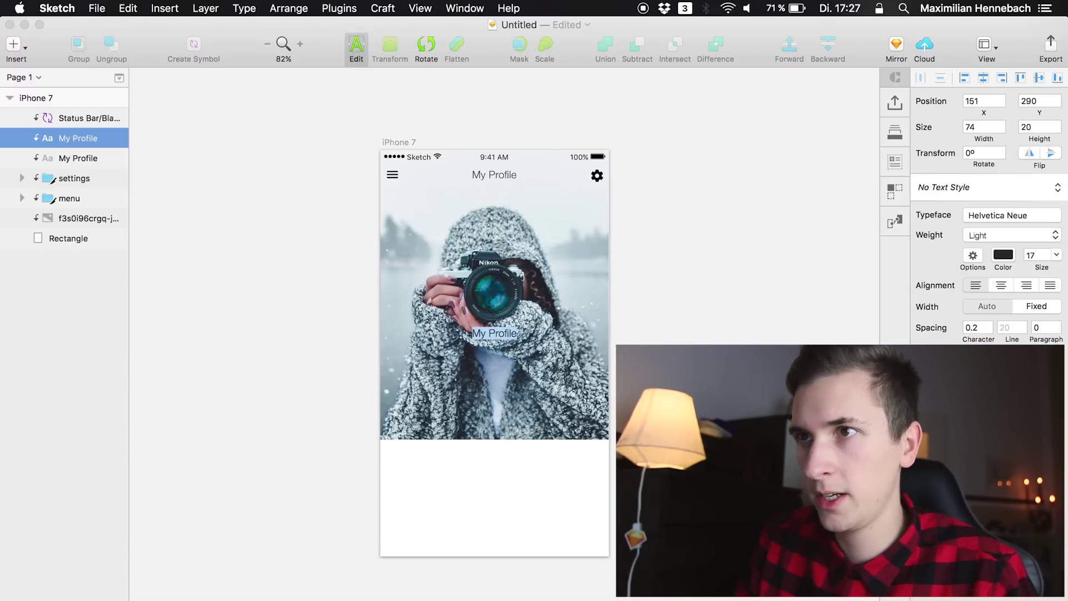
{"action": "key", "text": "BackSpace"}
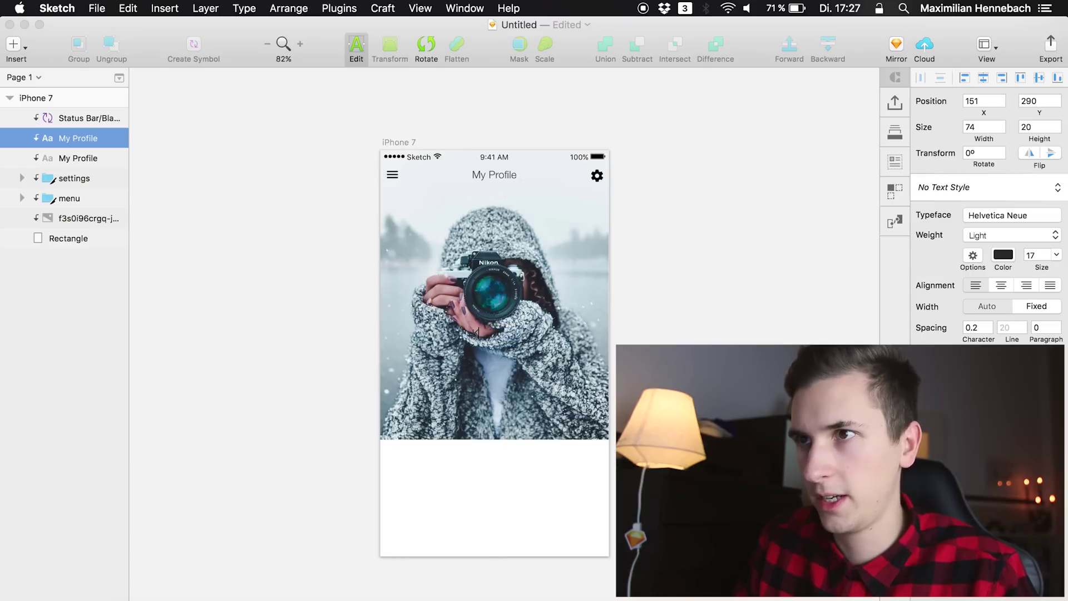
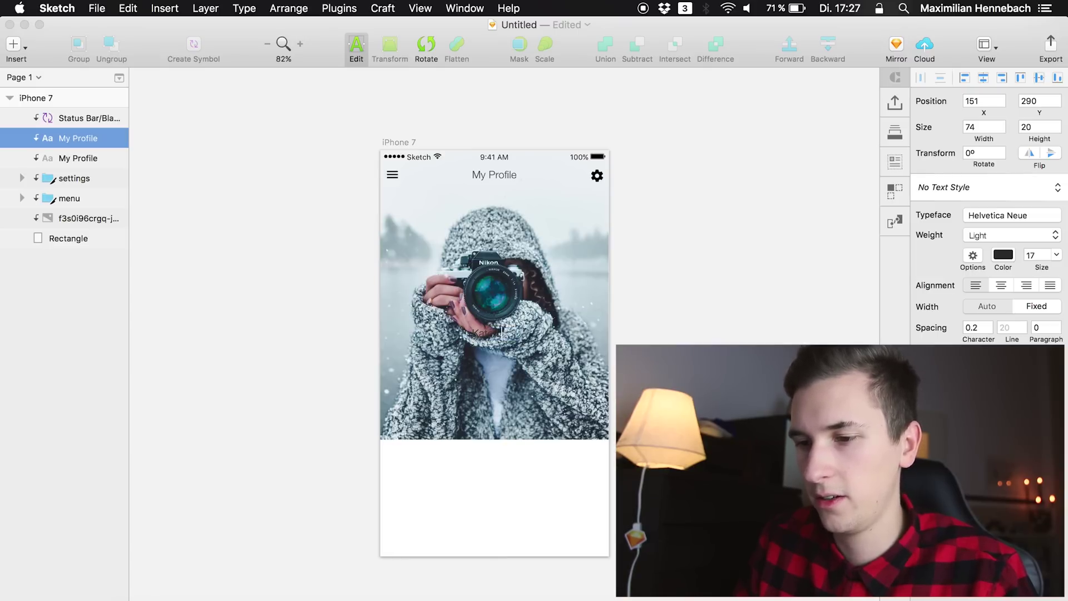
{"action": "key", "text": "Escape"}
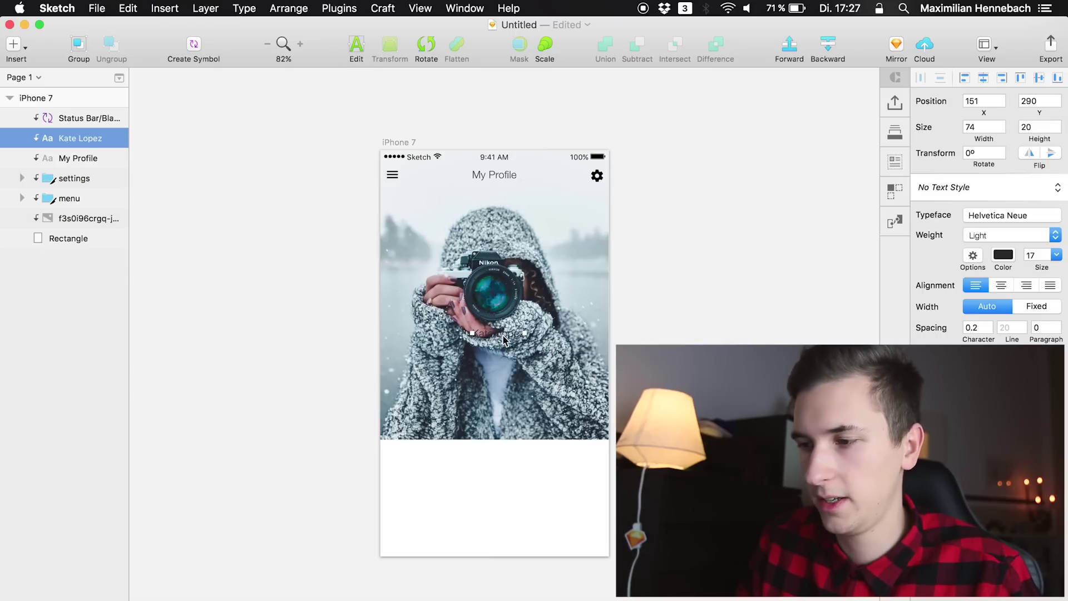
{"action": "left_click", "coordinate": [1003, 285]}
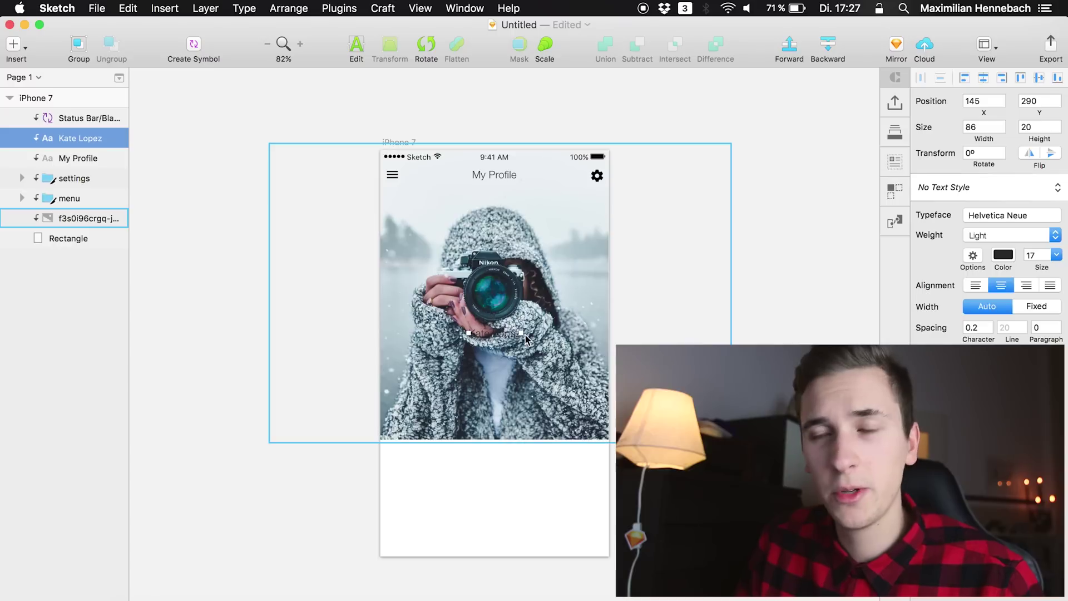
Add a white, mostly transparent fill over the header photo
{"action": "left_click", "coordinate": [459, 402]}
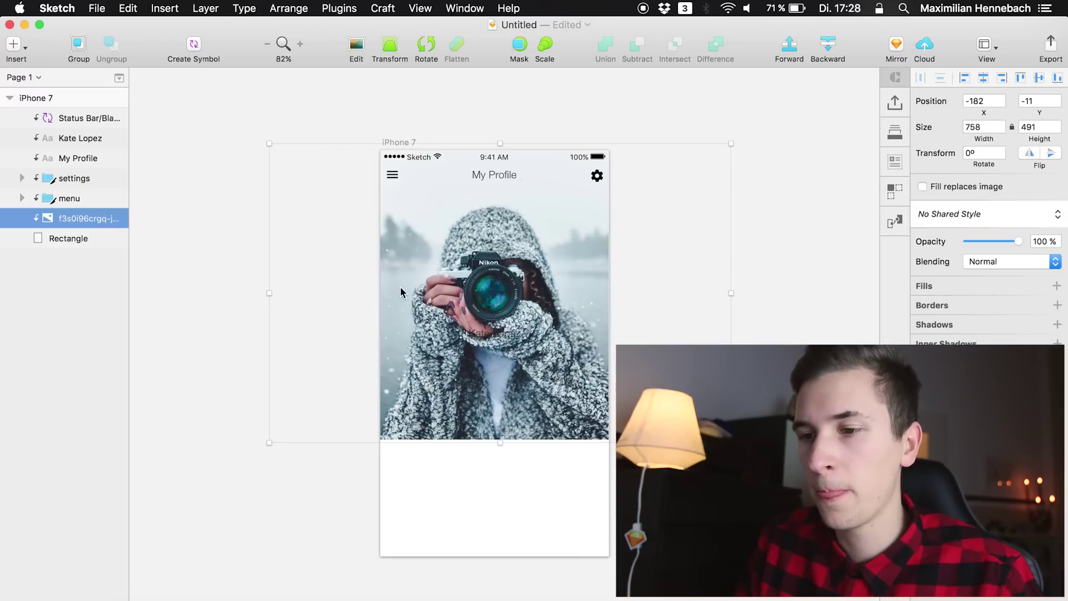
{"action": "left_click", "coordinate": [937, 284]}
{"action": "left_click", "coordinate": [942, 309]}
{"action": "left_click_drag", "start_coordinate": [946, 390], "coordinate": [937, 445]}
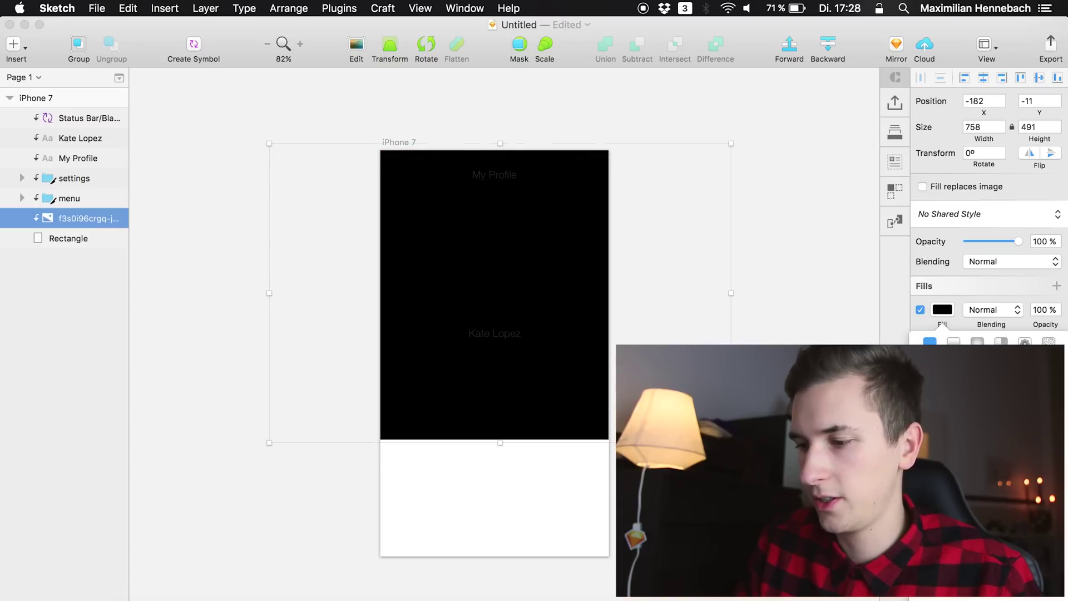
{"action": "type", "text": "23"}
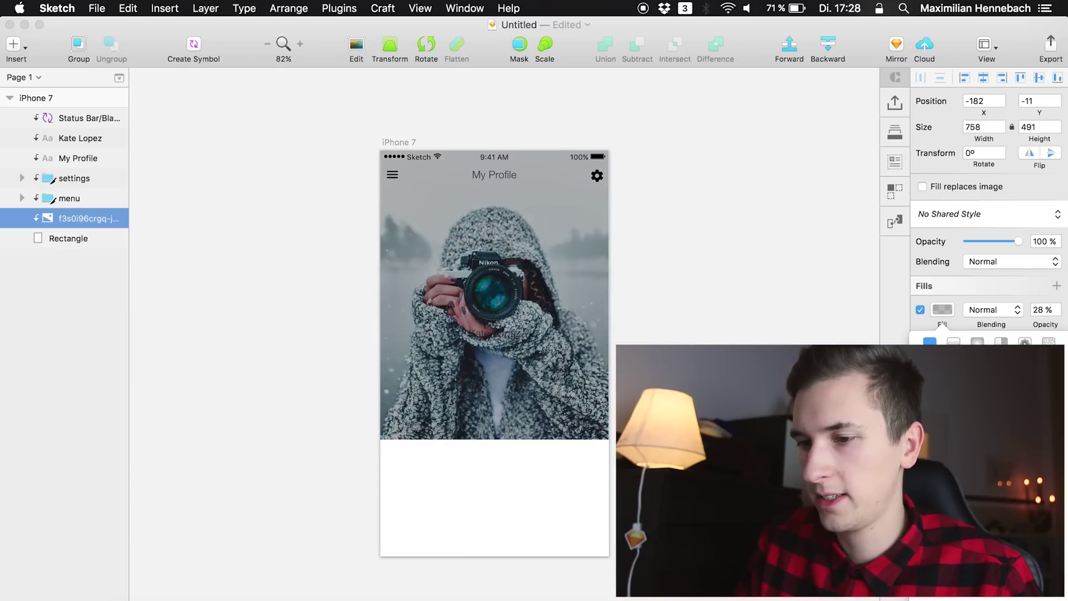
{"action": "key", "text": "Up"}
{"action": "key", "text": "Up"}
{"action": "key", "text": "Up"}
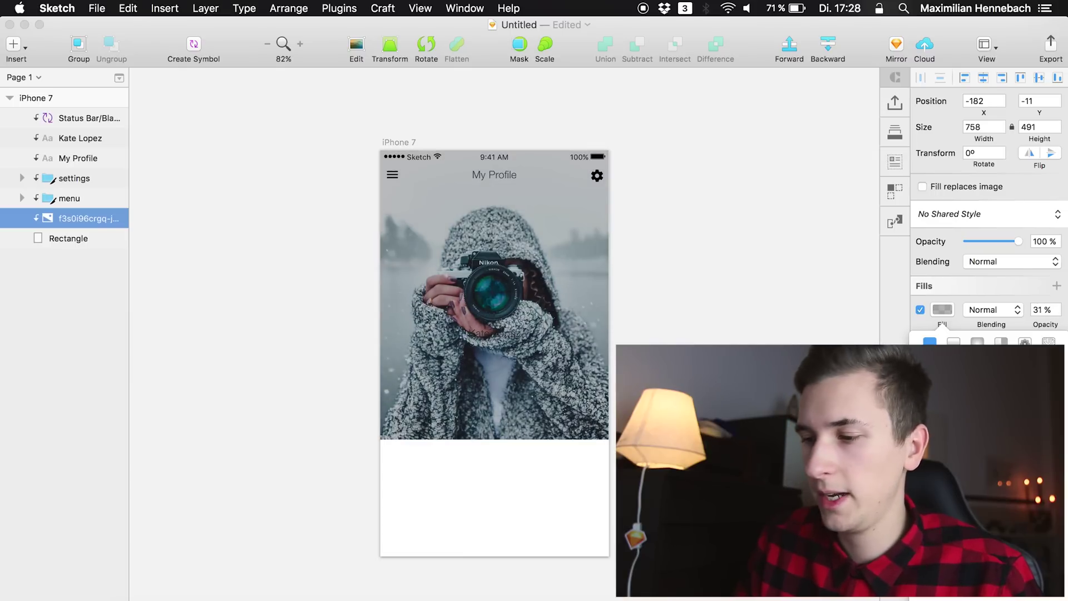
{"action": "key", "text": "shift+Up"}
{"action": "key", "text": "shift+Up"}
{"action": "key", "text": "shift+Up"}
{"action": "key", "text": "shift+Up"}
{"action": "key", "text": "shift+Up"}
{"action": "key", "text": "shift+Up"}
{"action": "key", "text": "shift+Up"}
{"action": "key", "text": "Down"}
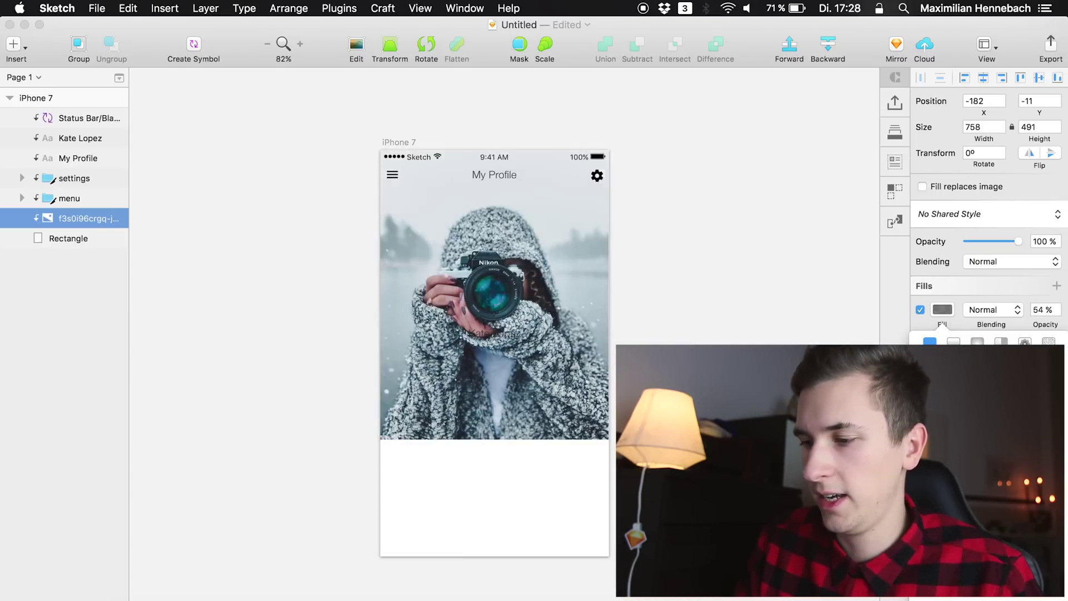
{"action": "key", "text": "shift+Up"}
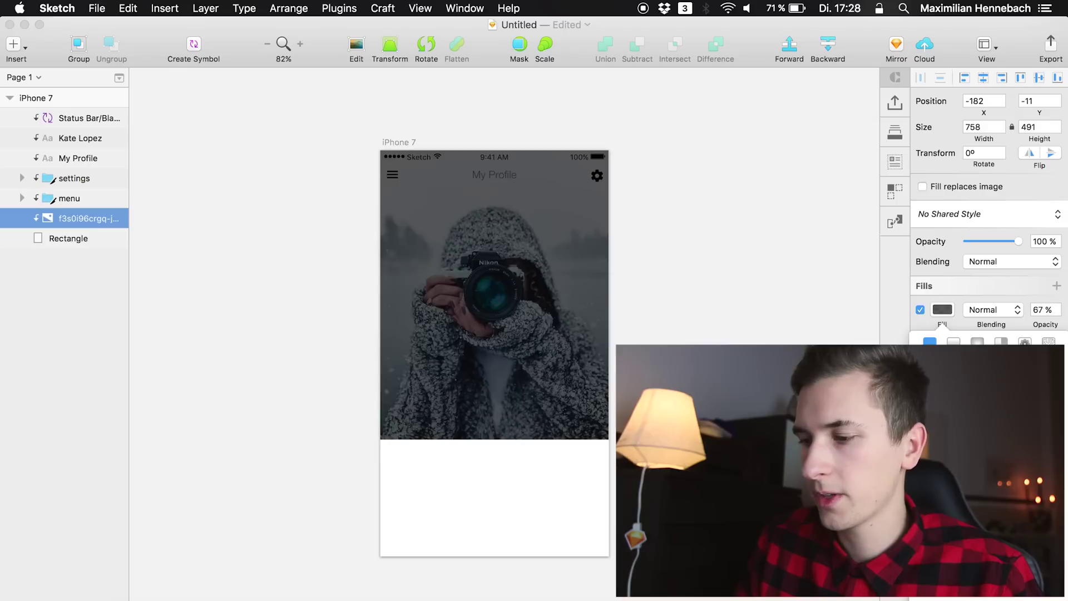
{"action": "left_click_drag", "start_coordinate": [946, 423], "coordinate": [870, 305]}
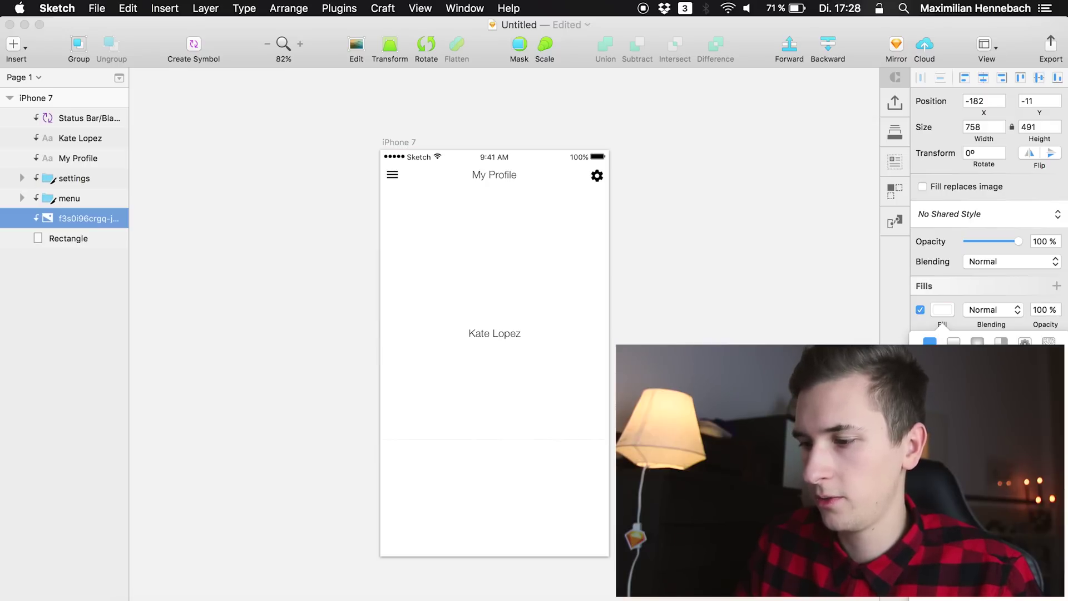
{"action": "left_click_drag", "start_coordinate": [1046, 464], "coordinate": [959, 464]}
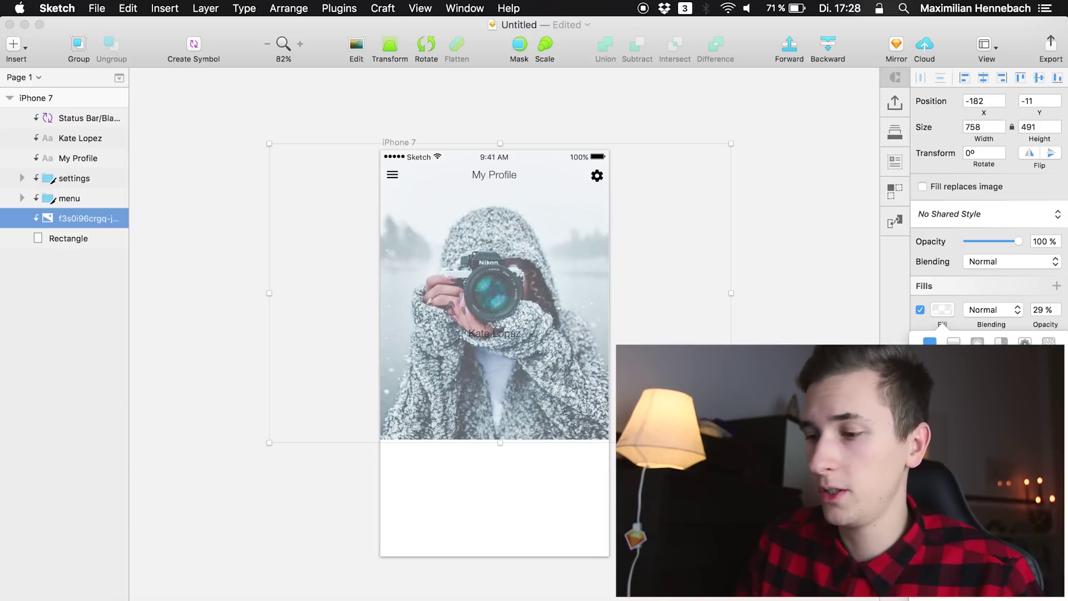
Make the white fill a vertical linear gradient fading the photo to white at the bottom
{"action": "left_click", "coordinate": [954, 340]}
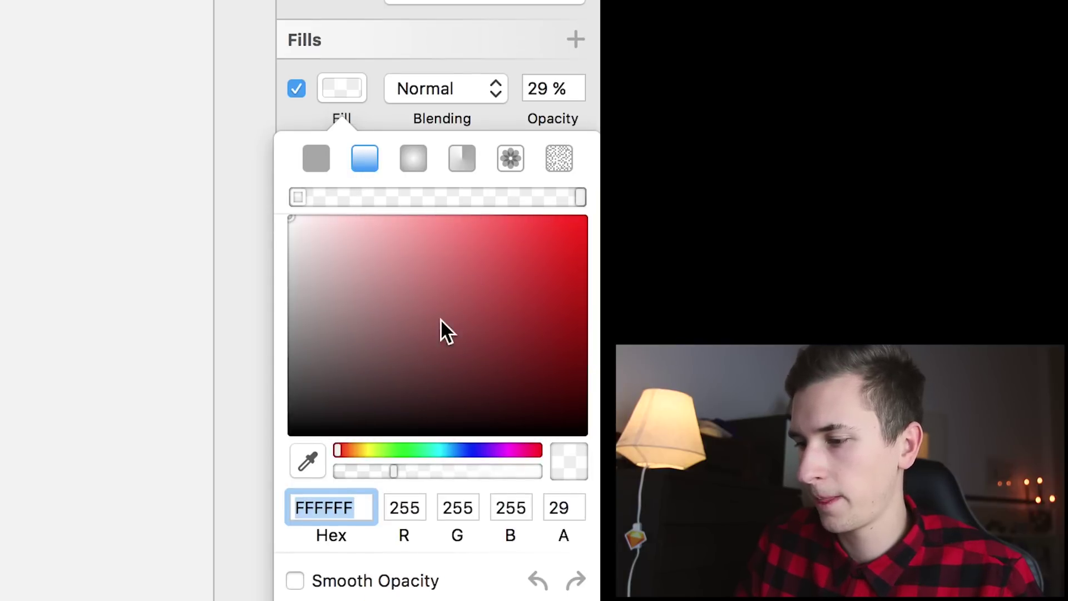
{"action": "left_click_drag", "start_coordinate": [393, 471], "coordinate": [563, 472]}
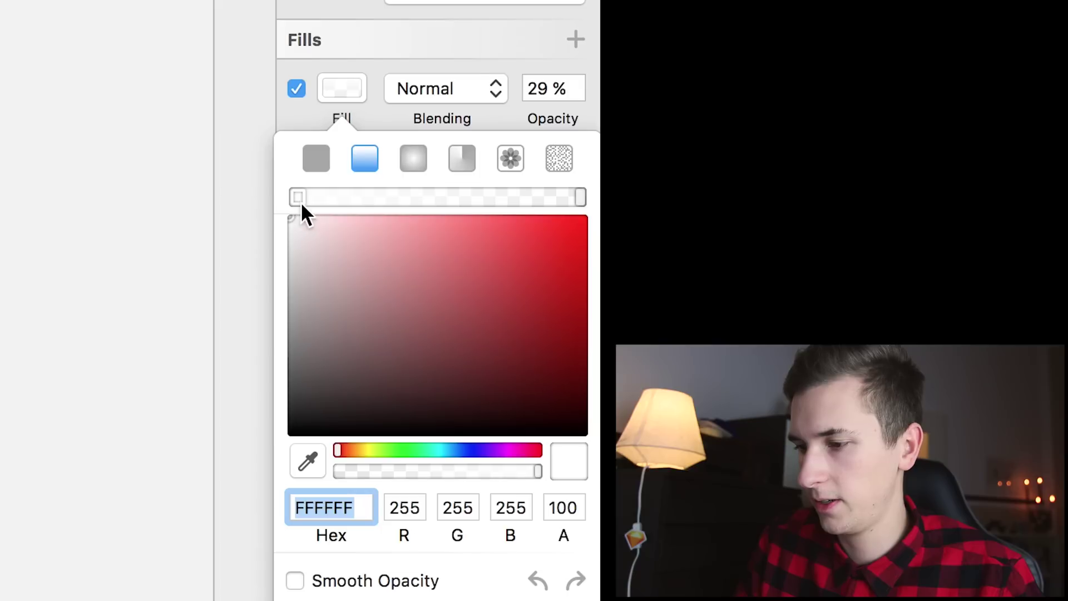
{"action": "left_click_drag", "start_coordinate": [298, 196], "coordinate": [410, 196]}
{"action": "left_click", "coordinate": [579, 198]}
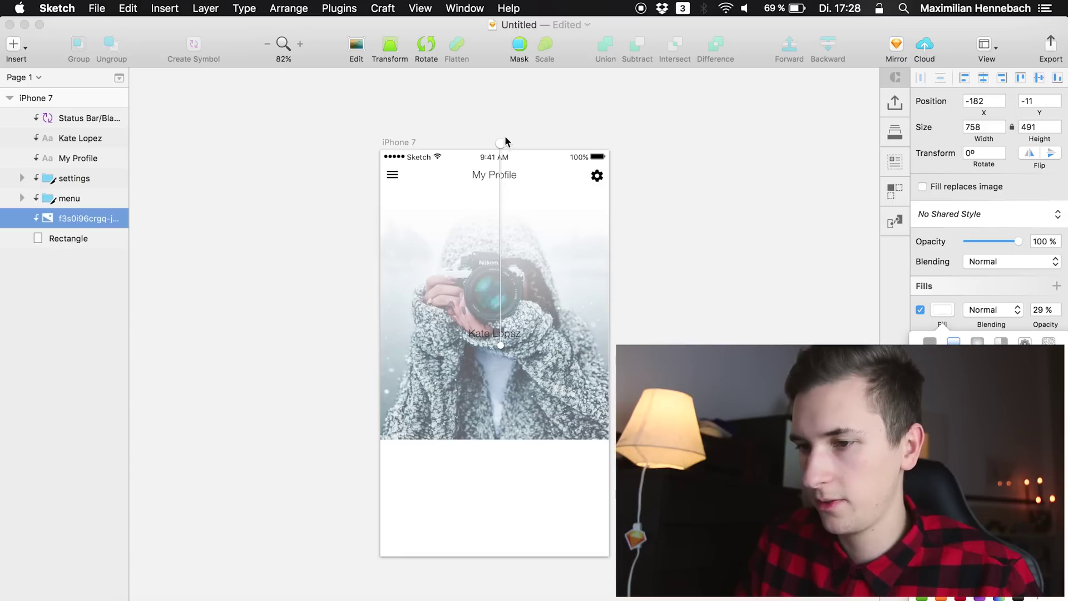
{"action": "left_click_drag", "start_coordinate": [501, 345], "coordinate": [499, 440]}
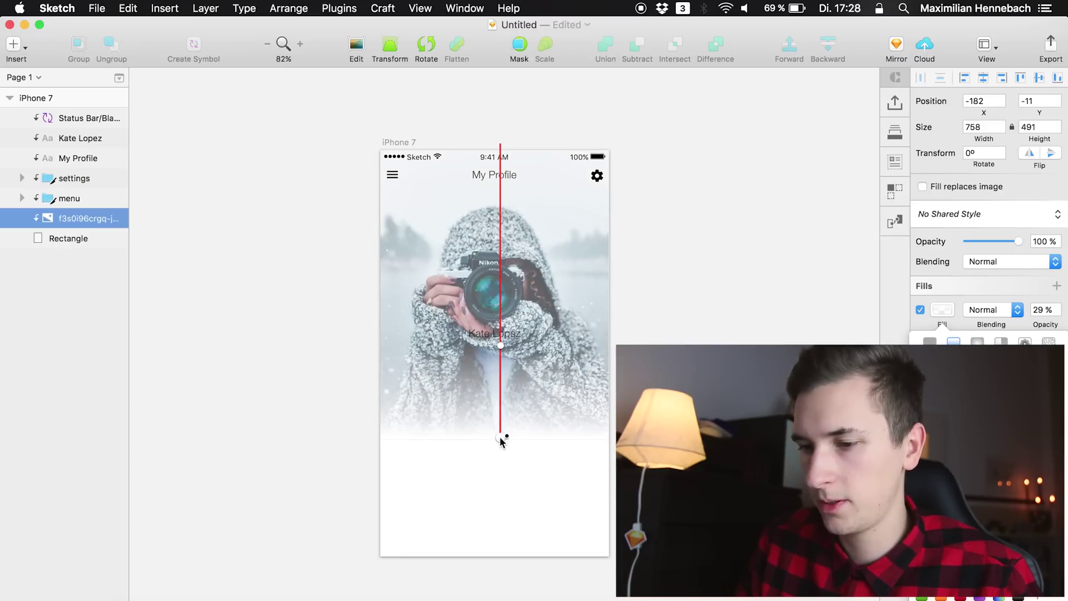
{"action": "left_click_drag", "start_coordinate": [500, 344], "coordinate": [501, 152]}
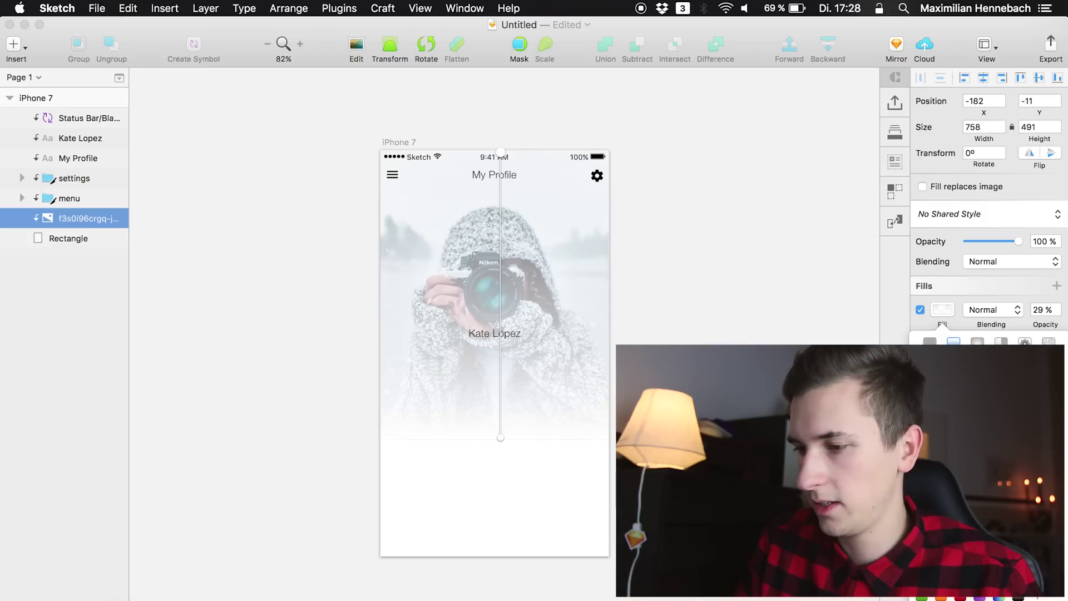
{"action": "left_click", "coordinate": [38, 249]}
Enlarge the profile name to size 28 and nudge it down slightly
{"action": "left_click", "coordinate": [509, 333]}
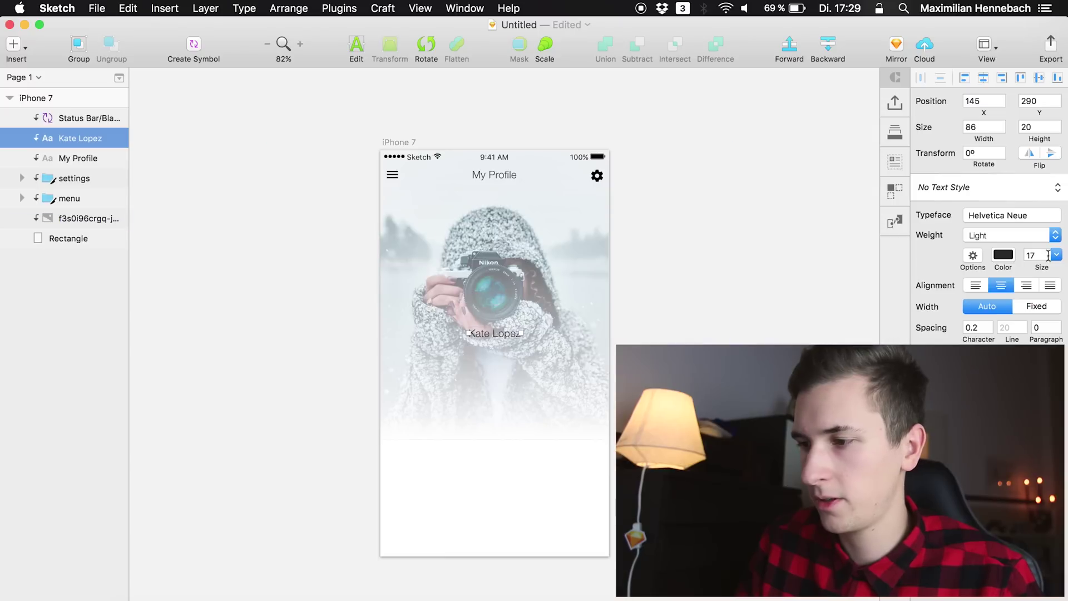
{"action": "left_click", "coordinate": [1027, 255]}
{"action": "key", "text": "Up"}
{"action": "key", "text": "Up"}
{"action": "key", "text": "Up"}
{"action": "key", "text": "Up"}
{"action": "key", "text": "Up"}
{"action": "key", "text": "Up"}
{"action": "key", "text": "Up"}
{"action": "key", "text": "Up"}
{"action": "key", "text": "Up"}
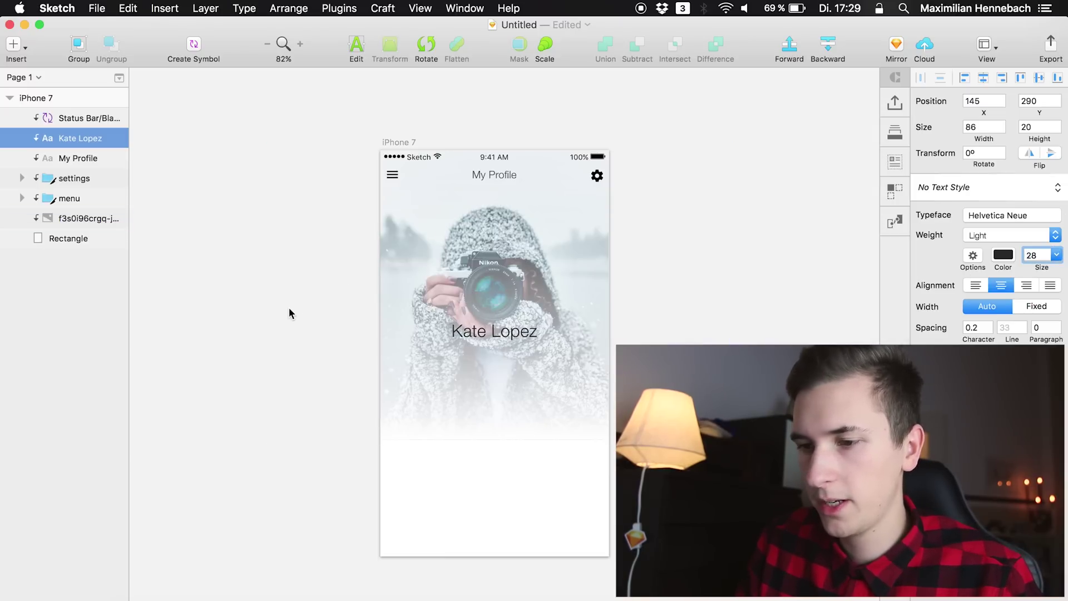
{"action": "left_click", "coordinate": [195, 331]}
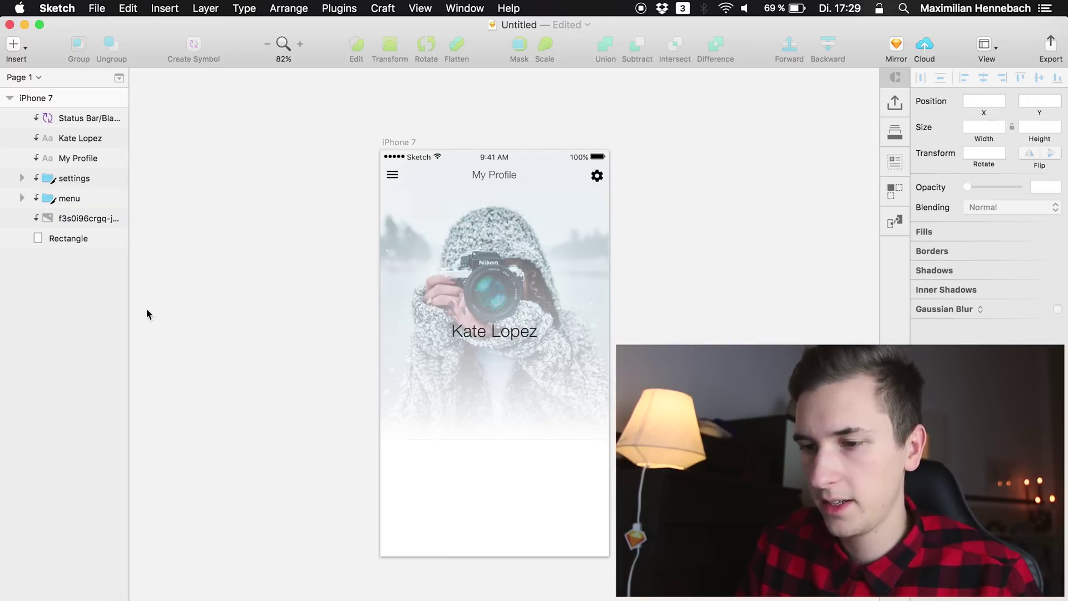
{"action": "left_click", "coordinate": [480, 329]}
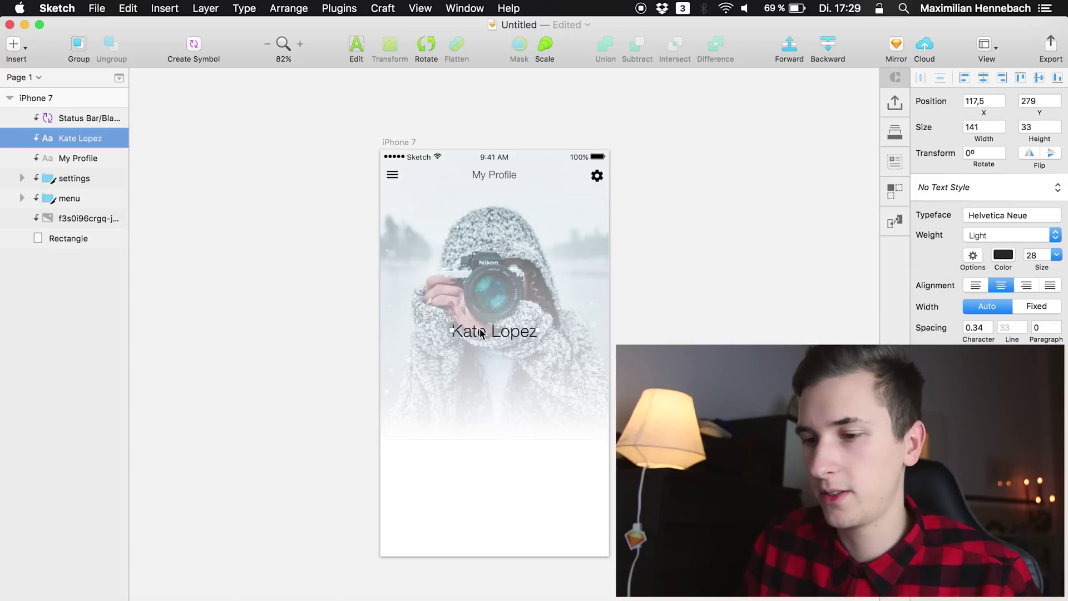
{"action": "key", "text": "Down"}
{"action": "key", "text": "Down"}
{"action": "key", "text": "Down"}
{"action": "key", "text": "Down"}
{"action": "key", "text": "Down"}
{"action": "key", "text": "Down"}
{"action": "key", "text": "Down"}
{"action": "key", "text": "Down"}
{"action": "key", "text": "Down"}
{"action": "key", "text": "Down"}
{"action": "key", "text": "Down"}
{"action": "key", "text": "Down"}
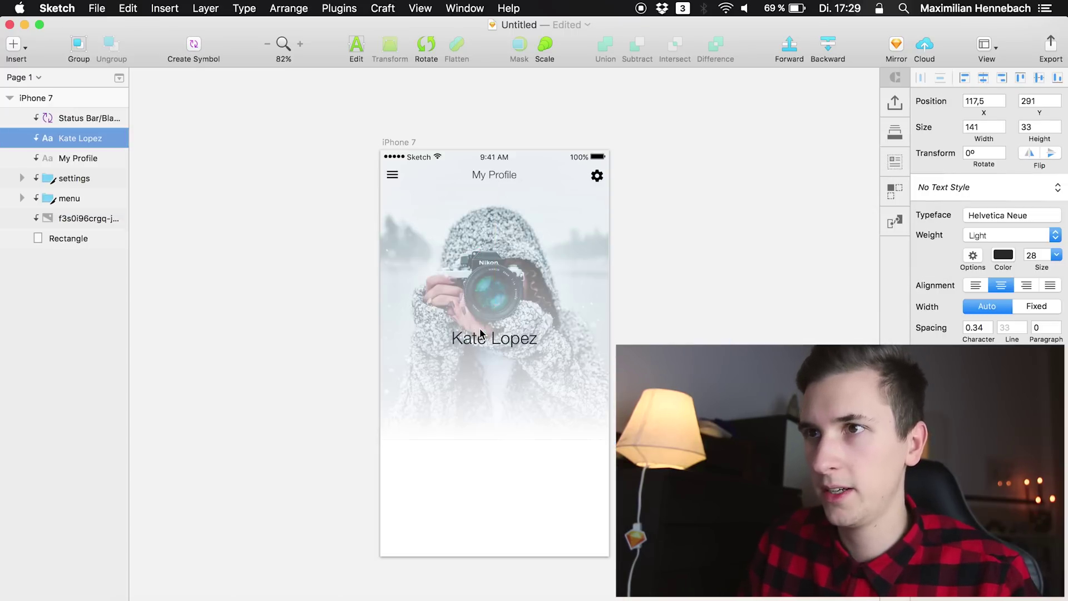
Duplicate the name below it as 'Photographer from England, UK.' at size 16
{"action": "key", "text": "super+d"}
{"action": "key", "text": "shift+Down"}
{"action": "key", "text": "shift+Down"}
{"action": "key", "text": "shift+Down"}
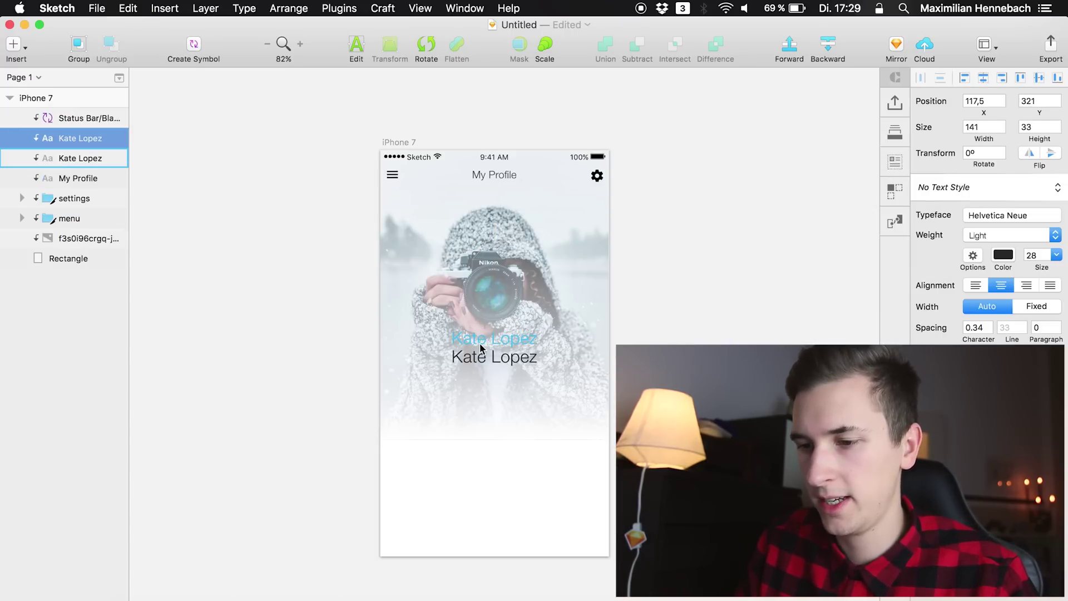
{"action": "double_click", "coordinate": [470, 363]}
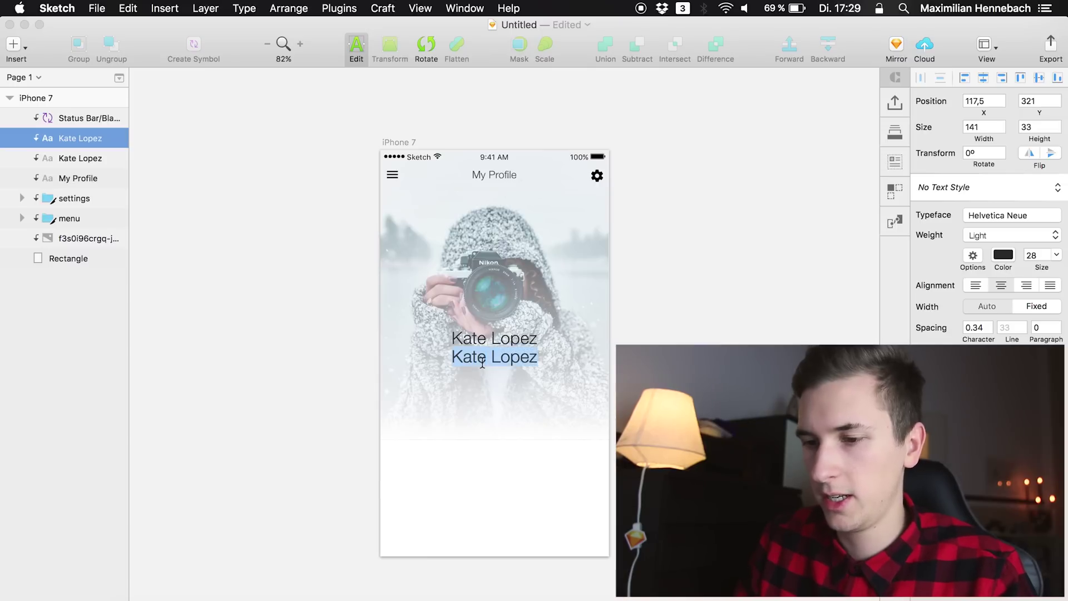
{"action": "type", "text": "Photographer"}
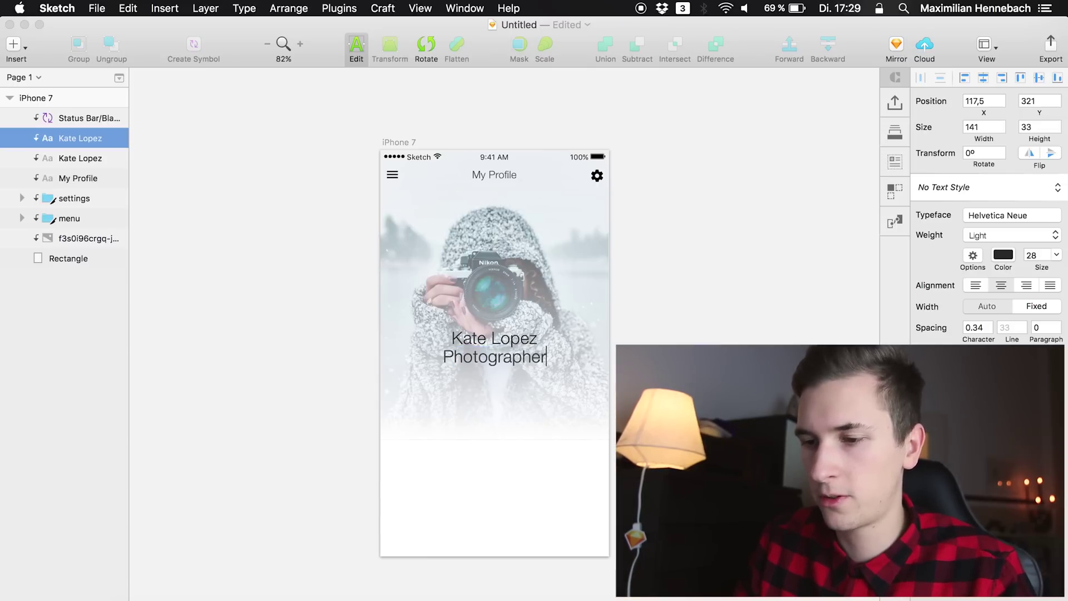
{"action": "type", "text": " from "}
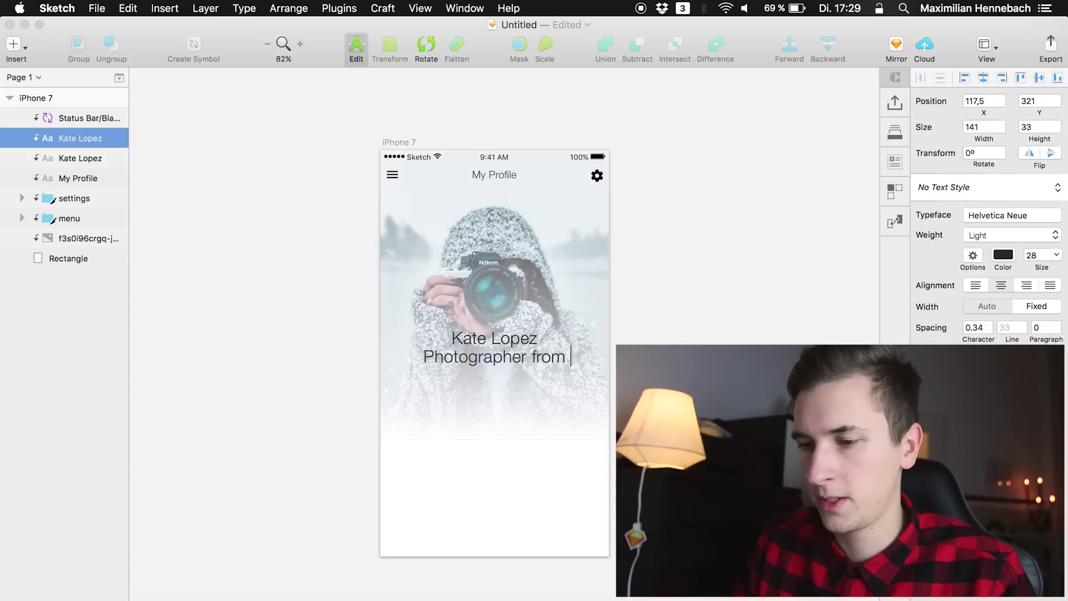
{"action": "type", "text": "England, UK."}
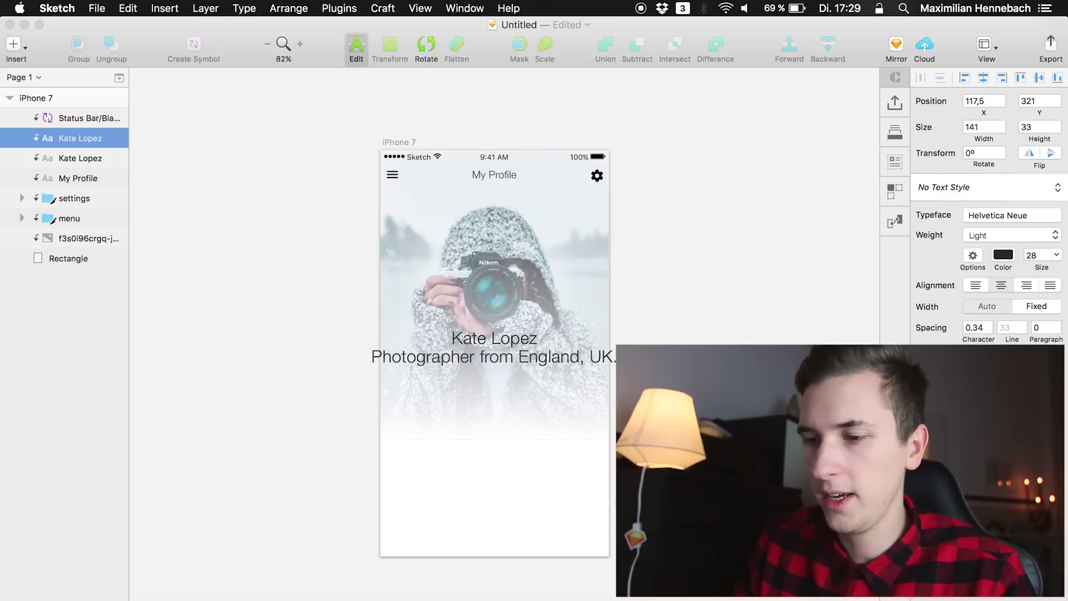
{"action": "key", "text": "super+a"}
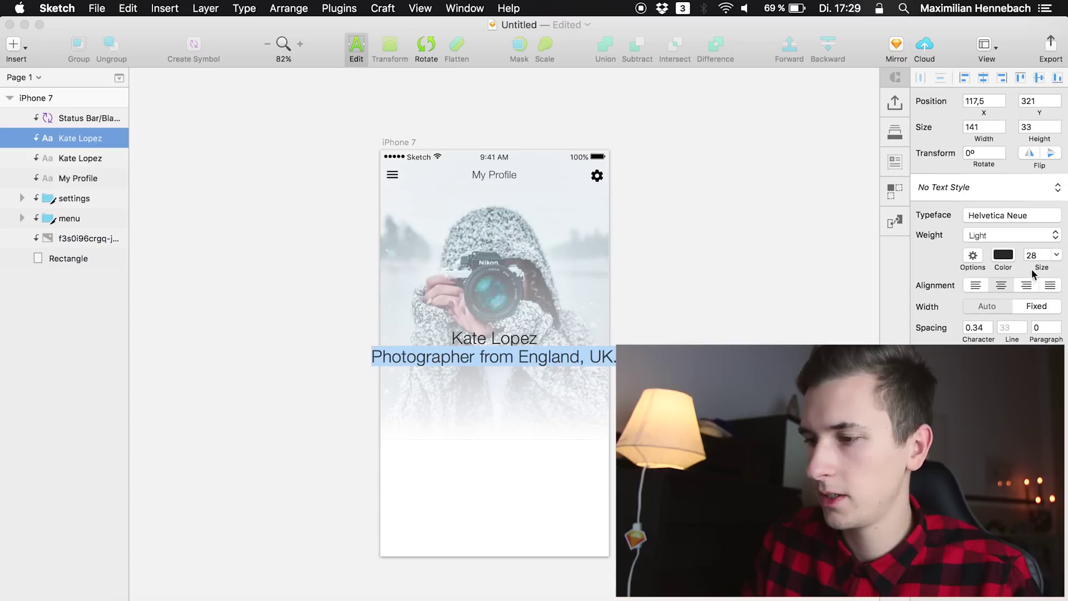
{"action": "left_click_drag", "start_coordinate": [1044, 268], "coordinate": [1036, 267]}
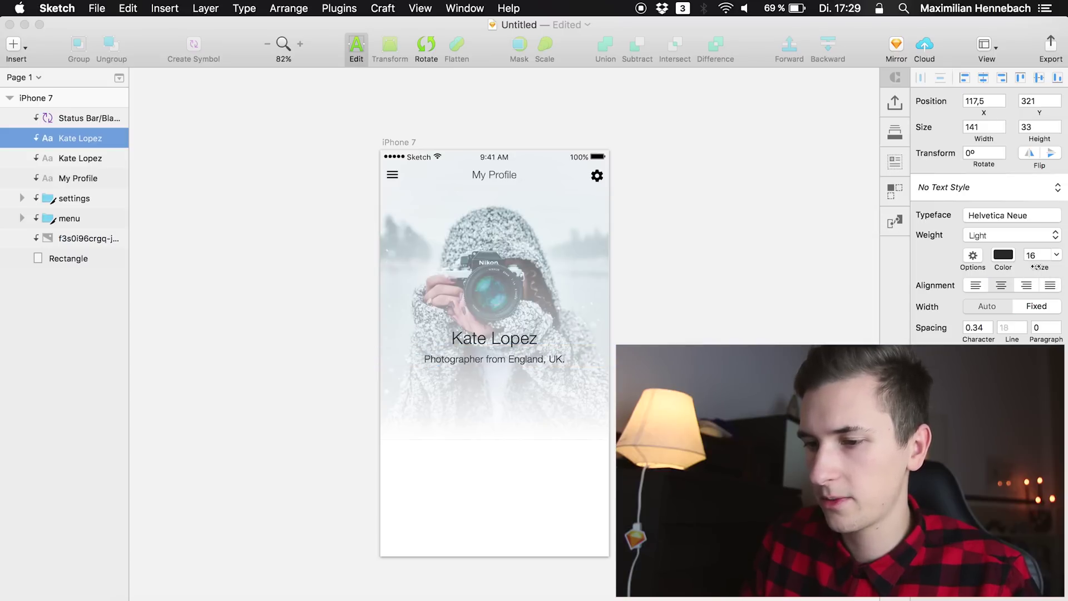
{"action": "left_click", "coordinate": [84, 137]}
{"action": "left_click", "coordinate": [72, 141]}
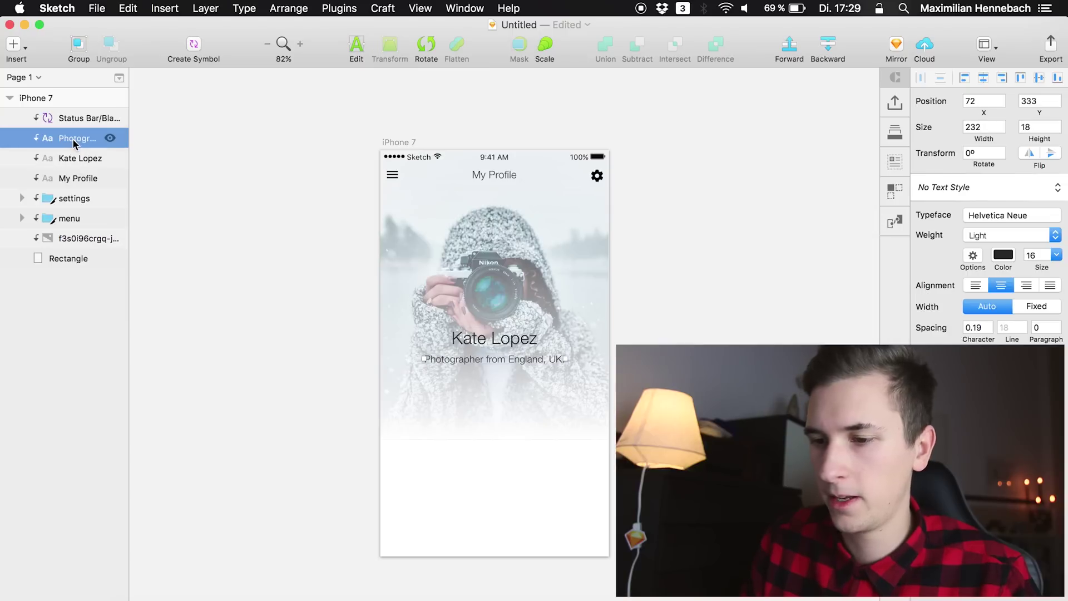
{"action": "key", "text": "Up"}
{"action": "key", "text": "Up"}
{"action": "key", "text": "Up"}
{"action": "key", "text": "Up"}
{"action": "key", "text": "Up"}
{"action": "key", "text": "Up"}
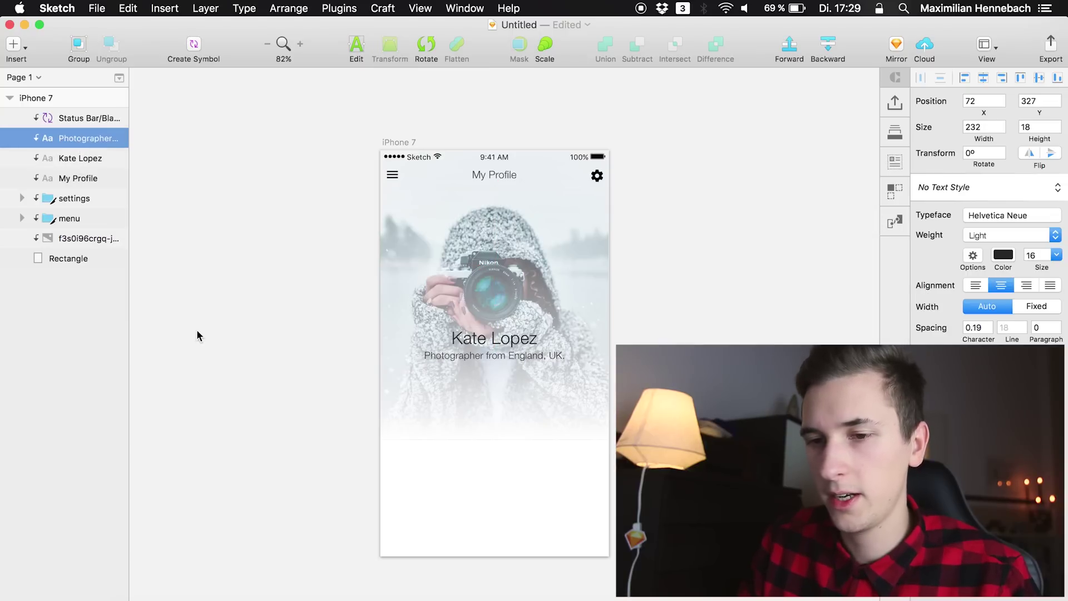
{"action": "left_click", "coordinate": [72, 155]}
{"action": "left_click", "coordinate": [72, 145]}
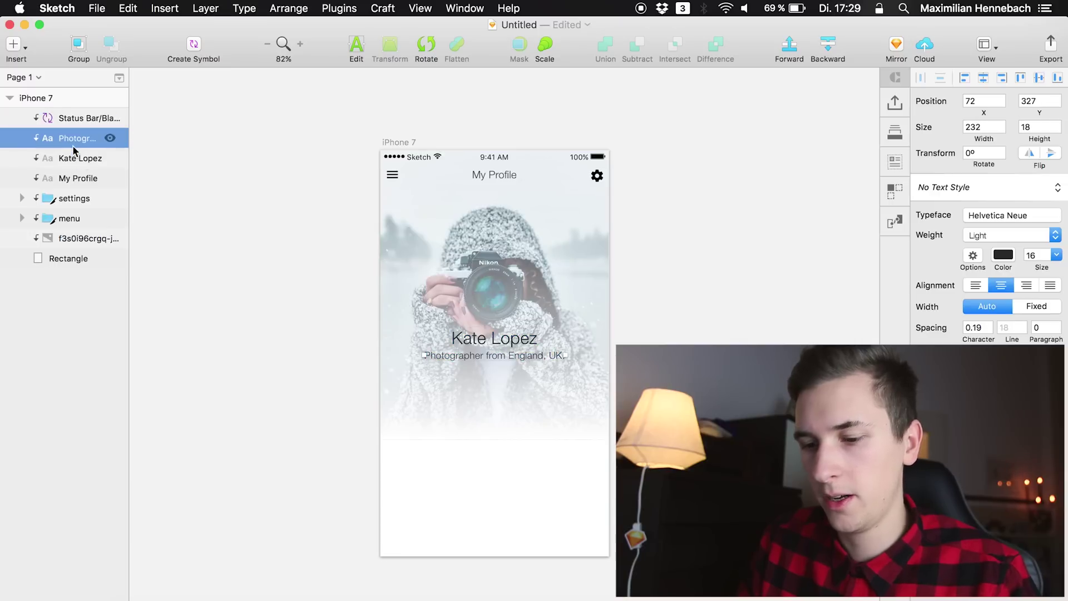
{"action": "left_click", "coordinate": [81, 166]}
{"action": "key", "text": "super+c"}
{"action": "left_click", "coordinate": [76, 140]}
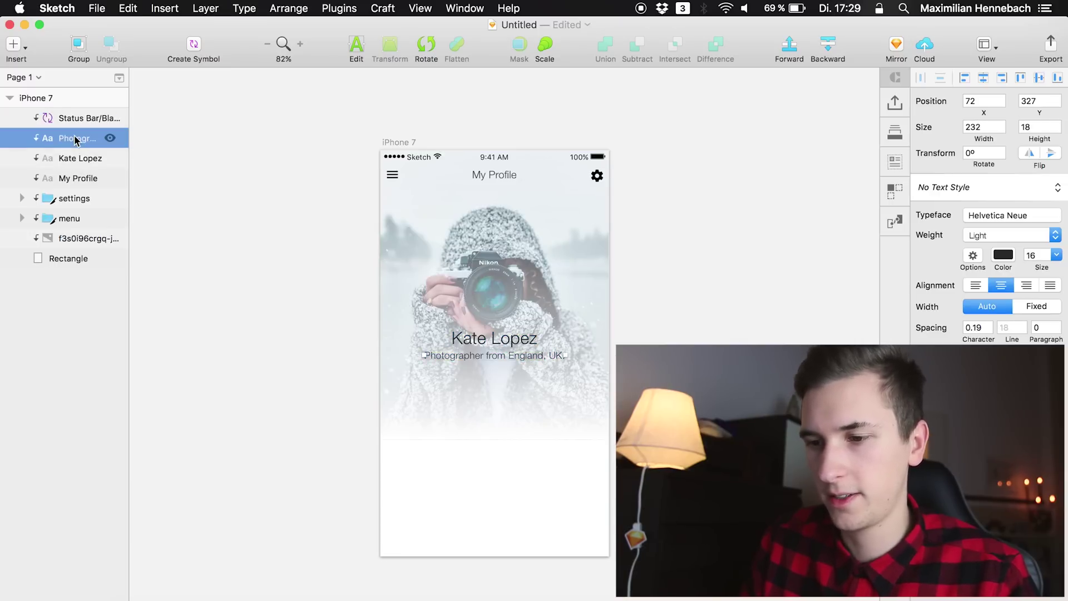
{"action": "key", "text": "super+v"}
{"action": "key", "text": "shift+Down"}
{"action": "key", "text": "shift+Down"}
{"action": "key", "text": "shift+Down"}
{"action": "key", "text": "shift+Left"}
{"action": "key", "text": "shift+Left"}
{"action": "key", "text": "shift+Left"}
Duplicate the copy twice and space the three copies in a row beneath the subtitle
{"action": "key", "text": "cmd+d"}
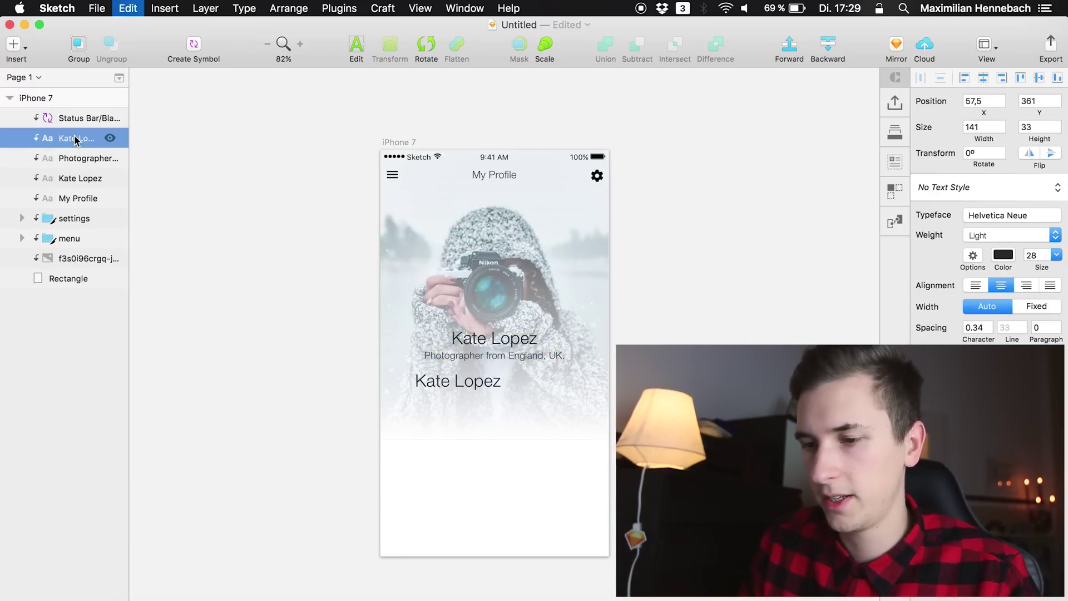
{"action": "key", "text": "shift+Right"}
{"action": "key", "text": "shift+Right"}
{"action": "key", "text": "shift+Right"}
{"action": "key", "text": "shift+Right"}
{"action": "key", "text": "shift+Right"}
{"action": "key", "text": "shift+Right"}
{"action": "key", "text": "shift+Right"}
{"action": "key", "text": "shift+Right"}
{"action": "key", "text": "shift+Right"}
{"action": "key", "text": "shift+Right"}
{"action": "key", "text": "shift+Right"}
{"action": "key", "text": "shift+Right"}
{"action": "key", "text": "shift+Right"}
{"action": "key", "text": "shift+Right"}
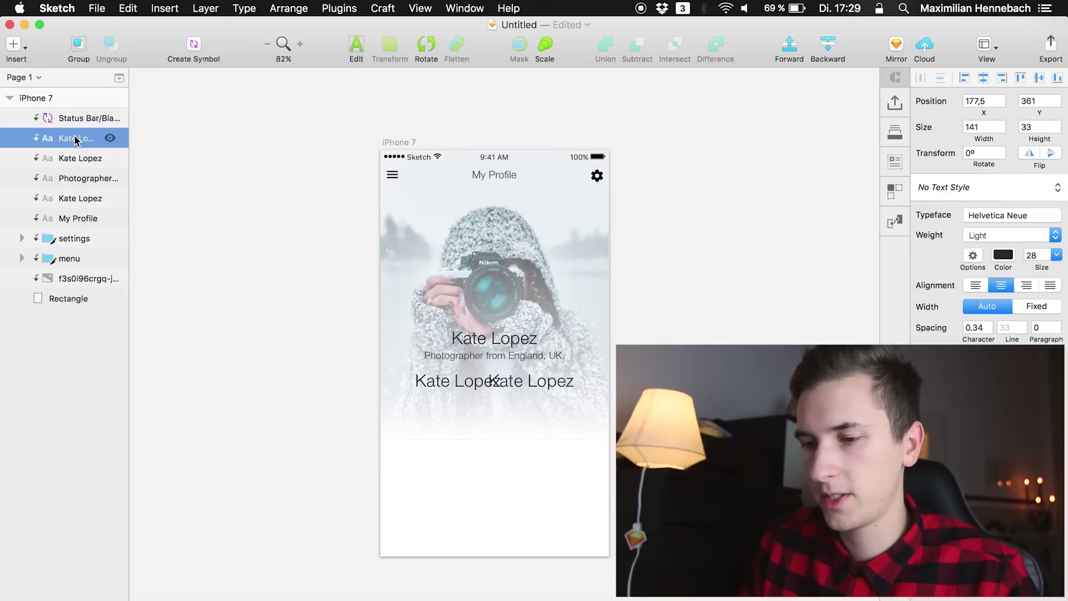
{"action": "key", "text": "super+d"}
{"action": "key", "text": "shift+Right"}
{"action": "key", "text": "shift+Right"}
{"action": "key", "text": "shift+Right"}
{"action": "key", "text": "shift+Right"}
{"action": "key", "text": "shift+Right"}
{"action": "key", "text": "shift+Right"}
{"action": "key", "text": "shift+Right"}
{"action": "key", "text": "shift+Right"}
{"action": "key", "text": "shift+Right"}
{"action": "key", "text": "shift+Right"}
{"action": "key", "text": "shift+Right"}
{"action": "key", "text": "shift+Right"}
{"action": "key", "text": "shift+Right"}
{"action": "key", "text": "shift+Right"}
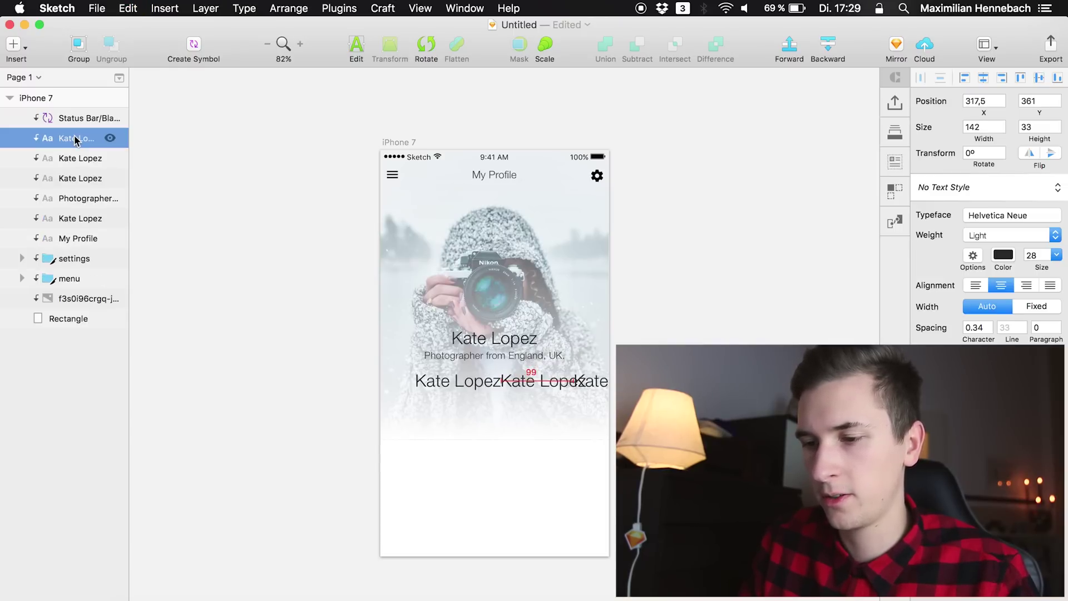
{"action": "left_click", "coordinate": [80, 178], "text": "shift"}
{"action": "key", "text": "shift+Left"}
{"action": "key", "text": "shift+Left"}
{"action": "key", "text": "shift+Left"}
{"action": "key", "text": "shift+Left"}
{"action": "key", "text": "shift+Left"}
{"action": "key", "text": "shift+Down"}
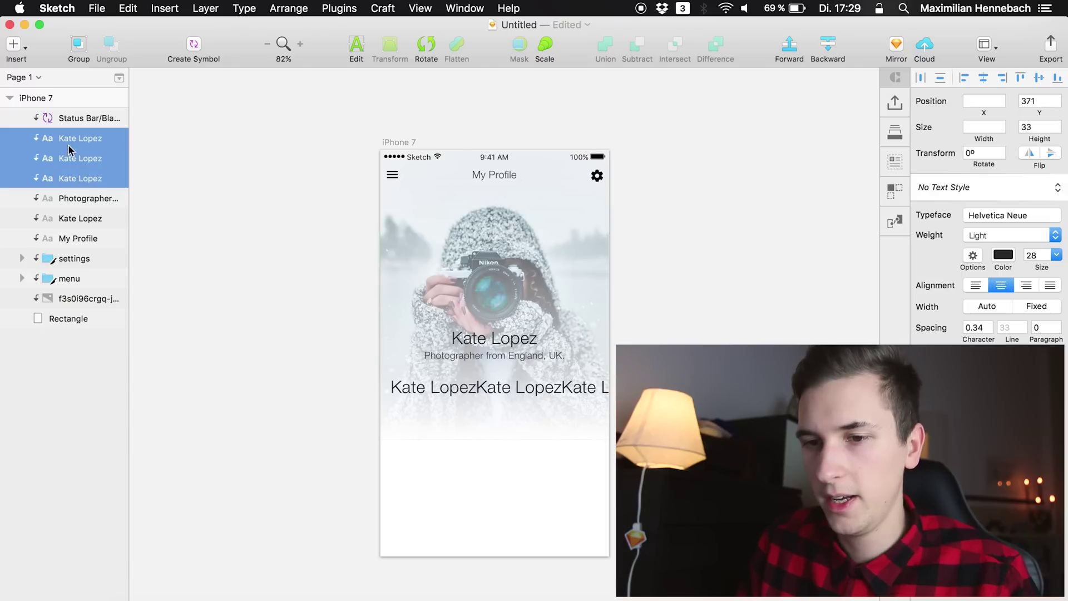
Retype the three copies as the stat numbers 34, 349 and 394
{"action": "double_click", "coordinate": [415, 387]}
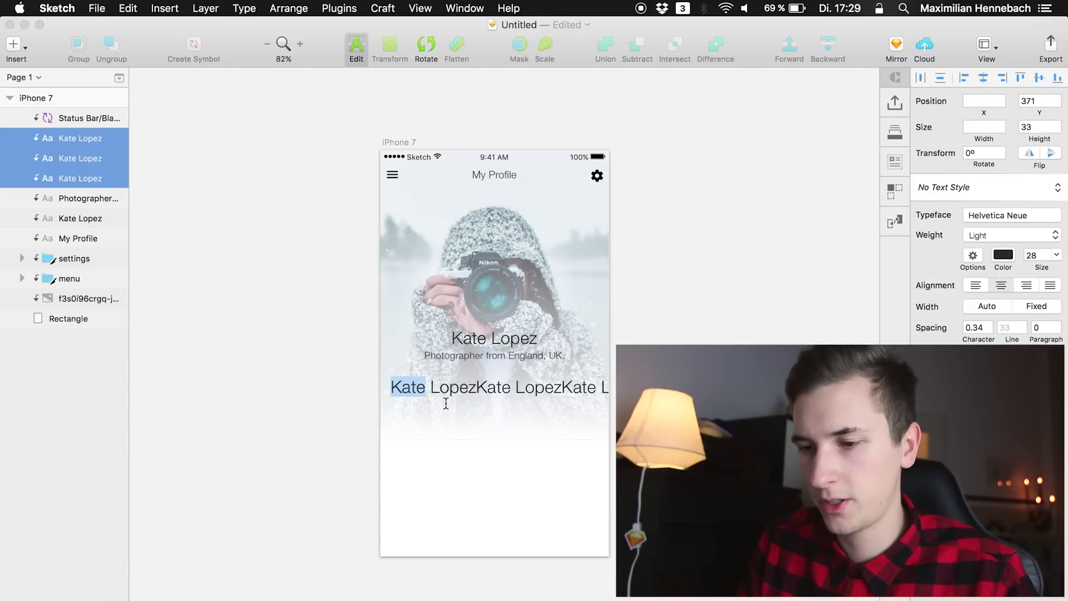
{"action": "key", "text": "super+a"}
{"action": "type", "text": "34"}
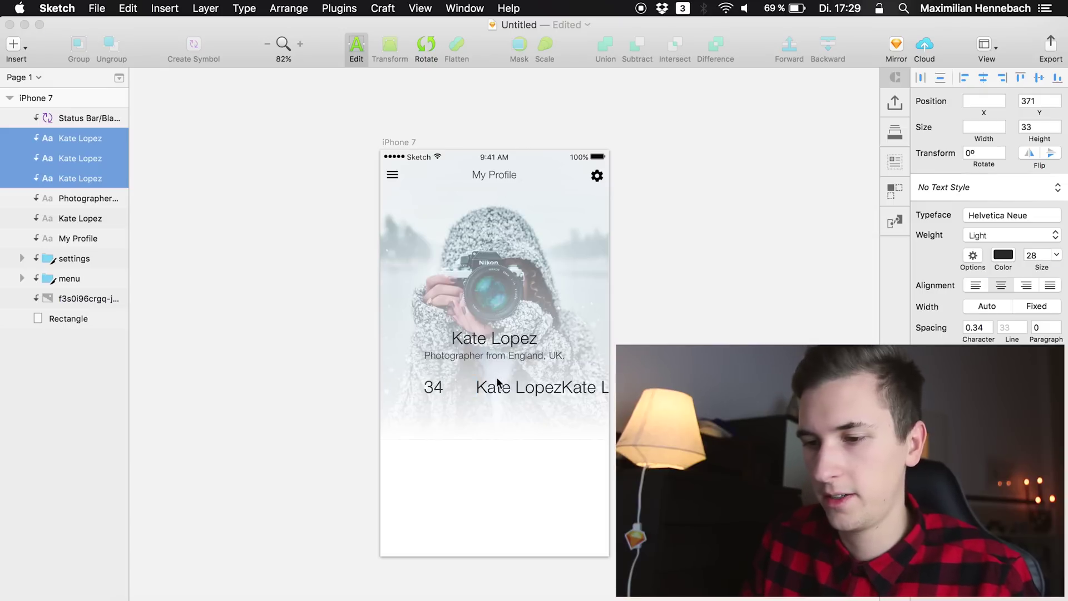
{"action": "key", "text": "Escape"}
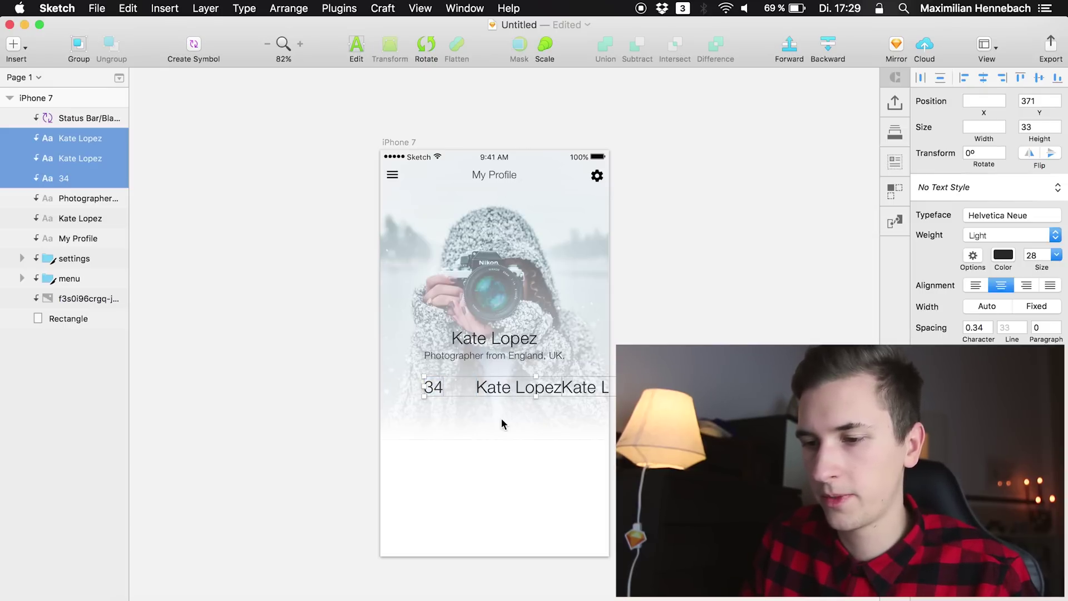
{"action": "left_click", "coordinate": [506, 396]}
{"action": "double_click", "coordinate": [508, 393]}
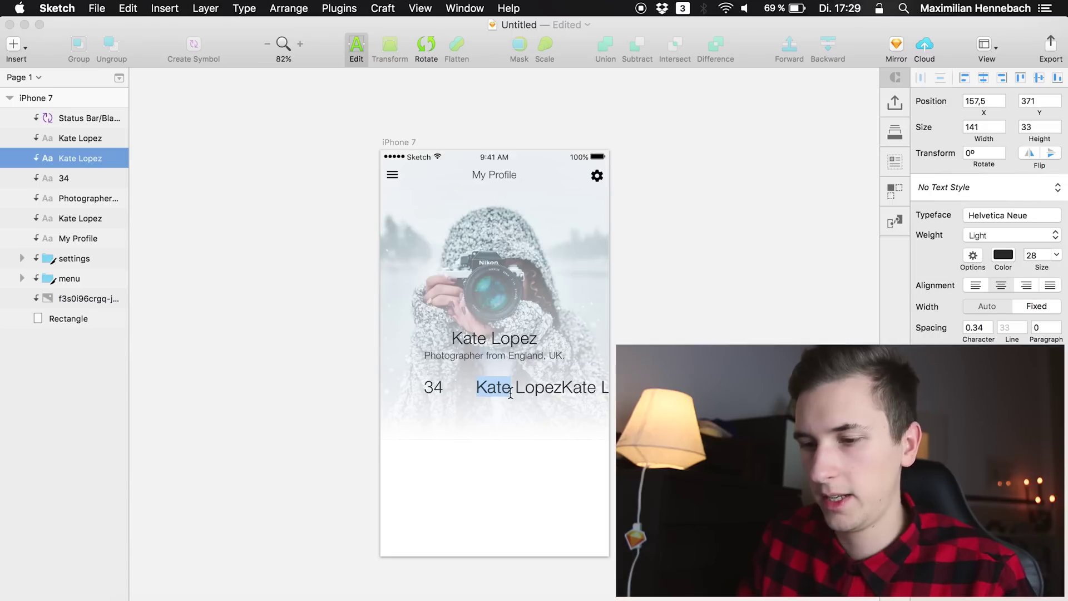
{"action": "key", "text": "super+a"}
{"action": "type", "text": "349"}
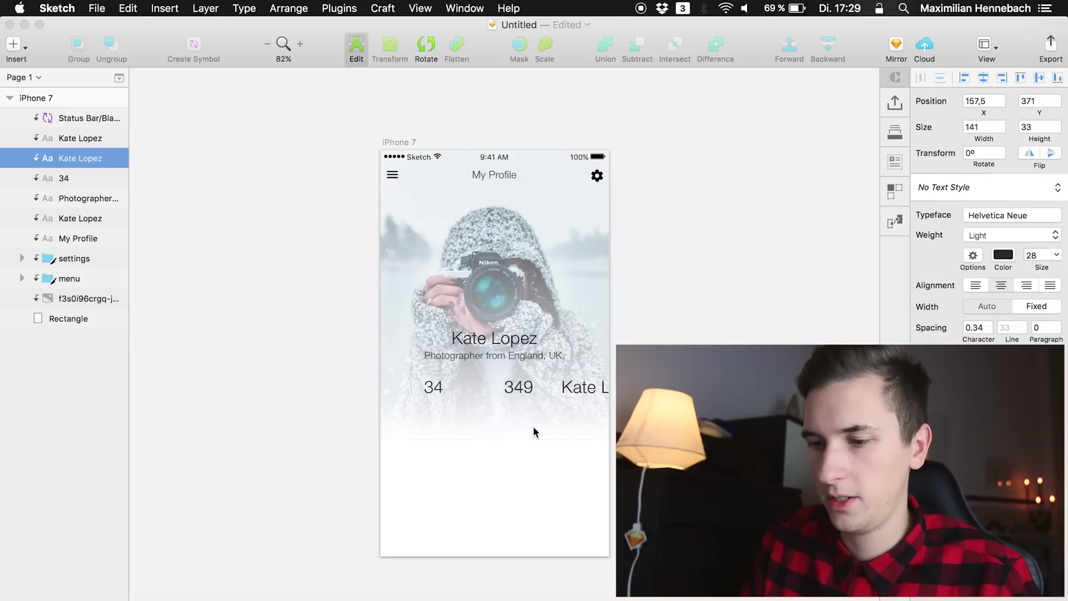
{"action": "left_click", "coordinate": [534, 432]}
{"action": "left_click", "coordinate": [588, 387]}
{"action": "double_click", "coordinate": [591, 384]}
{"action": "key", "text": "super+a"}
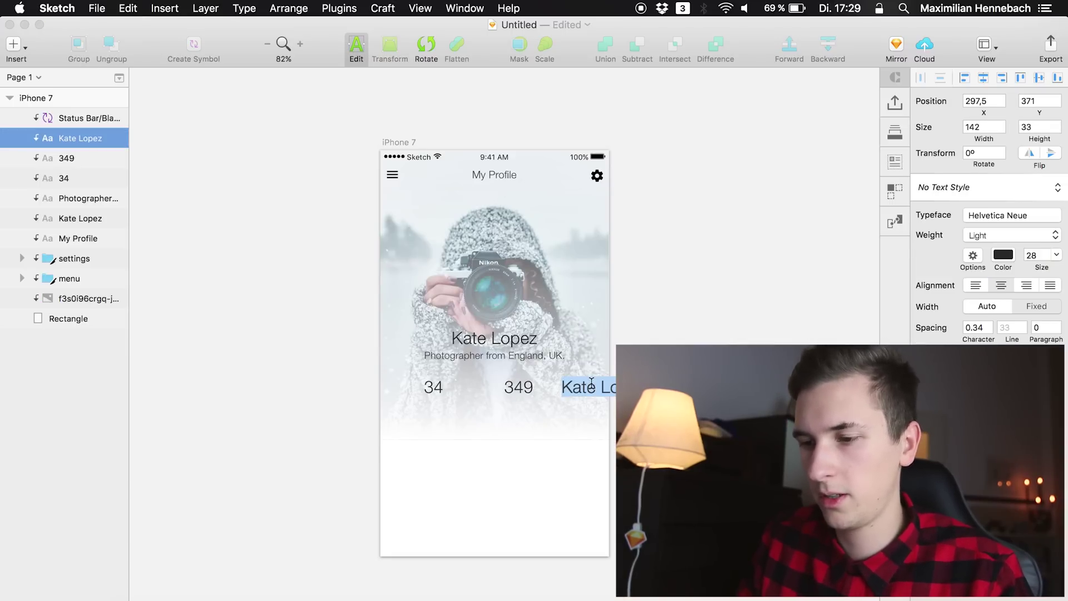
{"action": "type", "text": "394"}
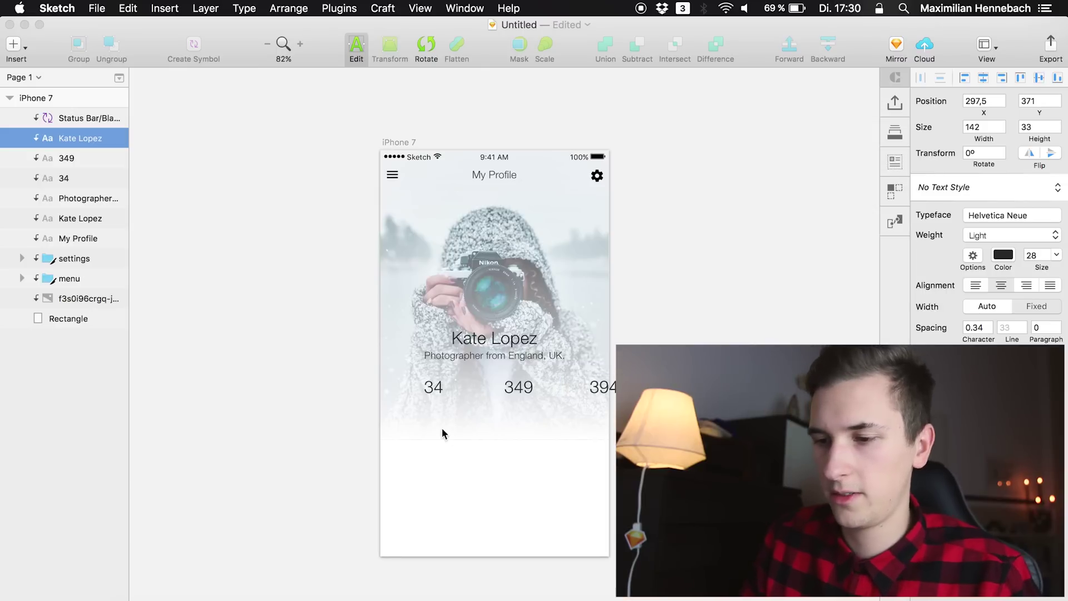
{"action": "key", "text": "Escape"}
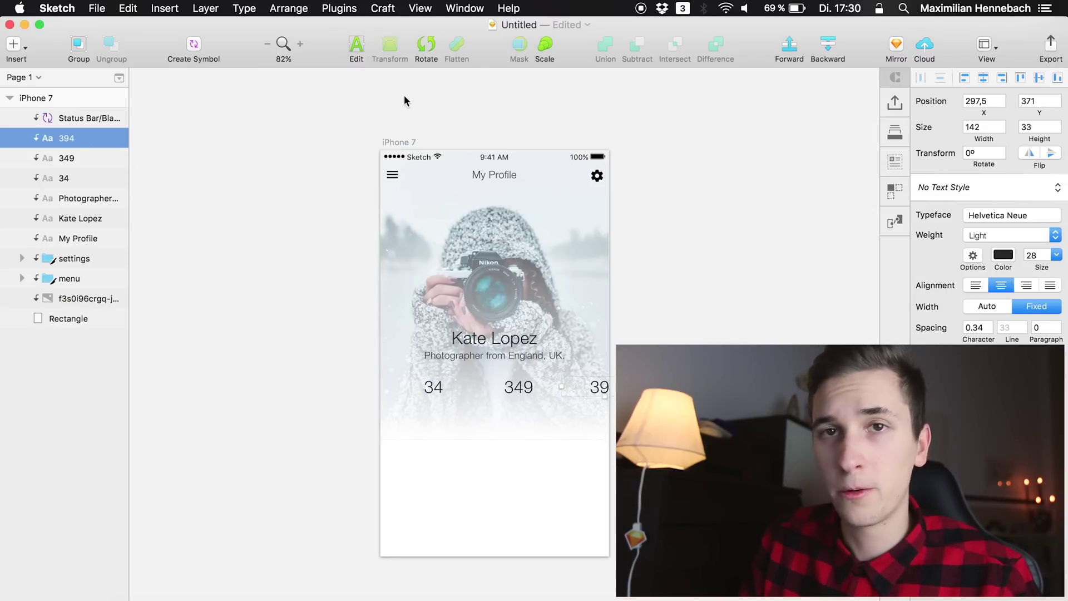
Show rulers around the canvas from the View > Canvas menu
{"action": "left_click", "coordinate": [419, 8]}
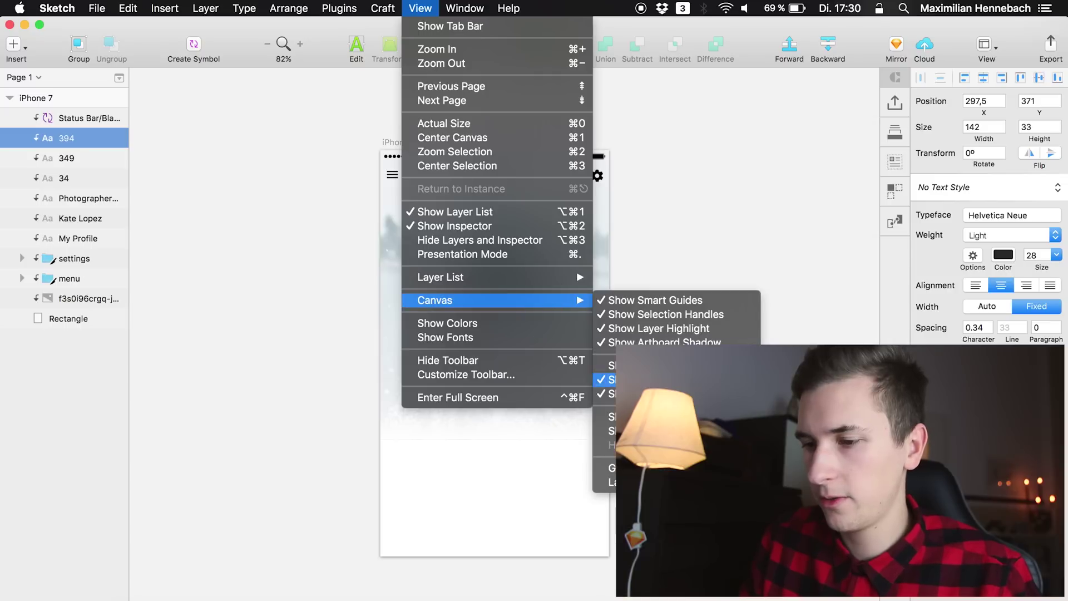
{"action": "mouse_move", "coordinate": [490, 302]}
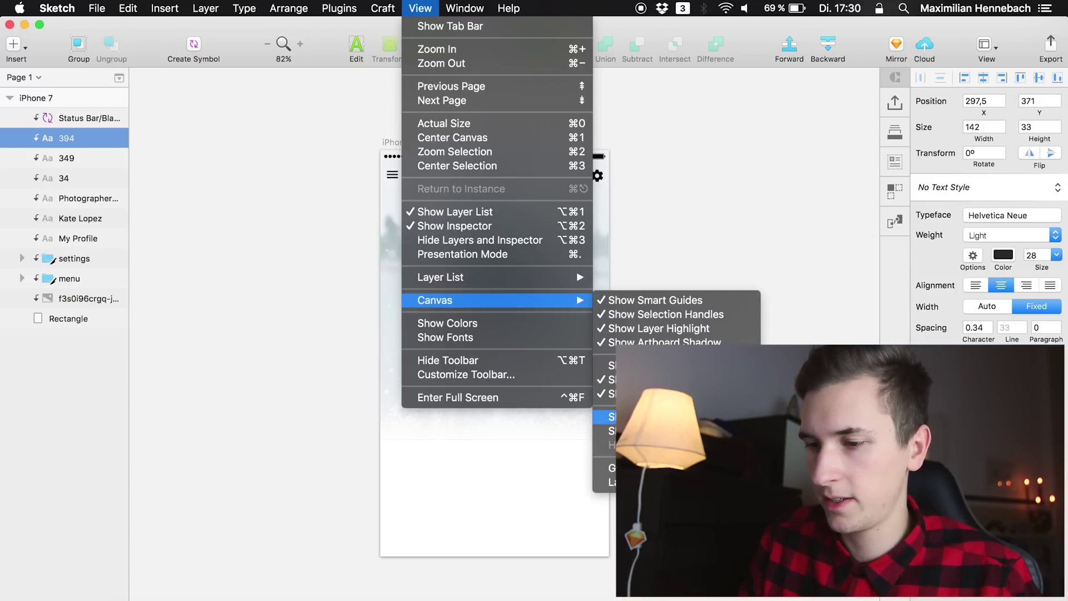
{"action": "left_click", "coordinate": [667, 365]}
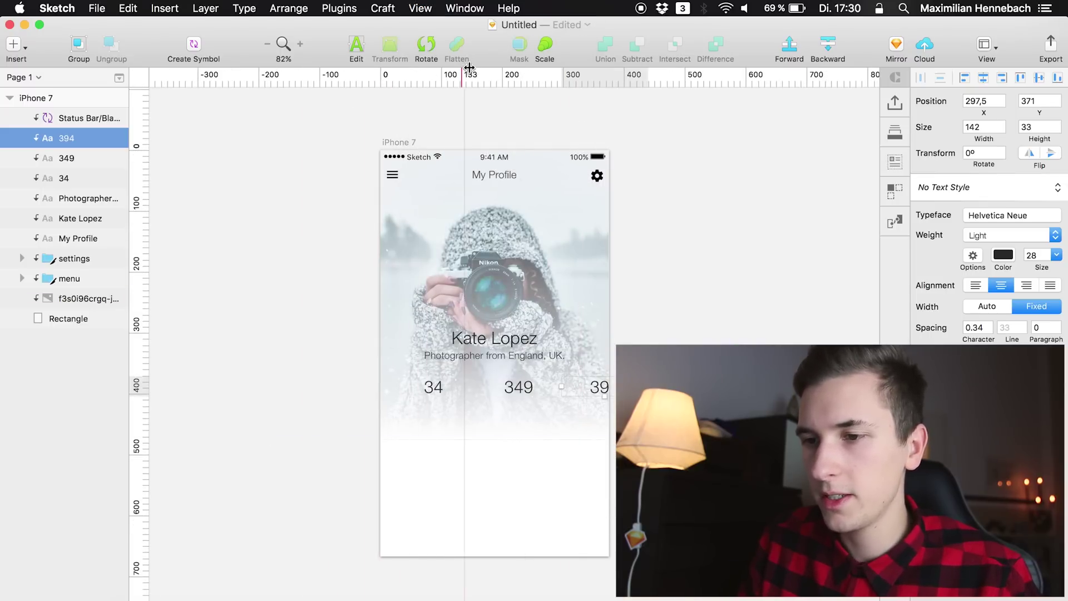
Add a vertical guide from the top ruler and select the iPhone 7 artboard
{"action": "left_click", "coordinate": [446, 75]}
{"action": "left_click_drag", "start_coordinate": [445, 75], "coordinate": [673, 111]}
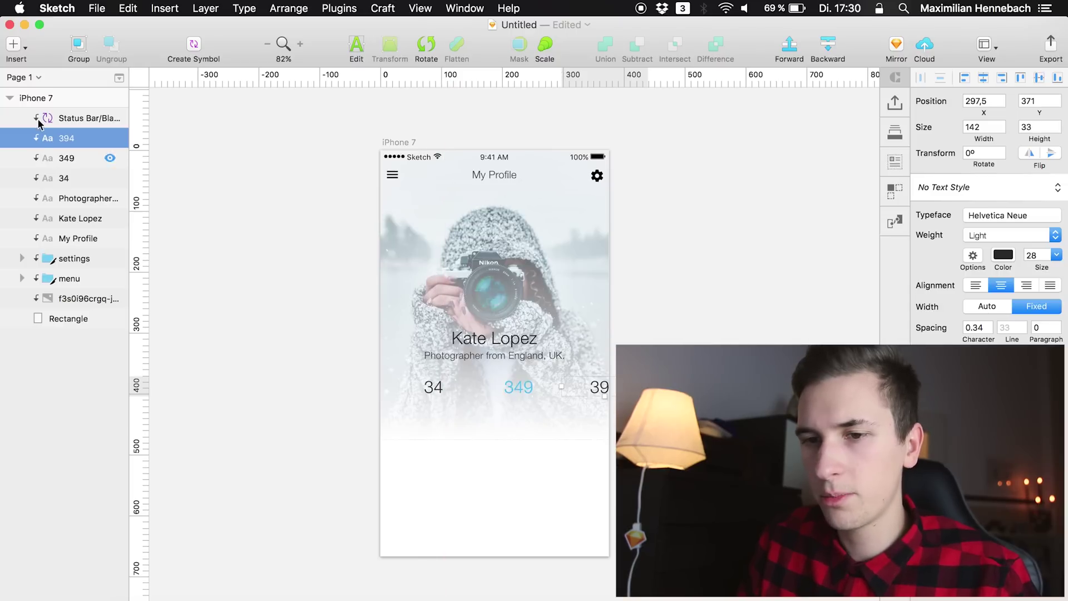
{"action": "left_click", "coordinate": [399, 142]}
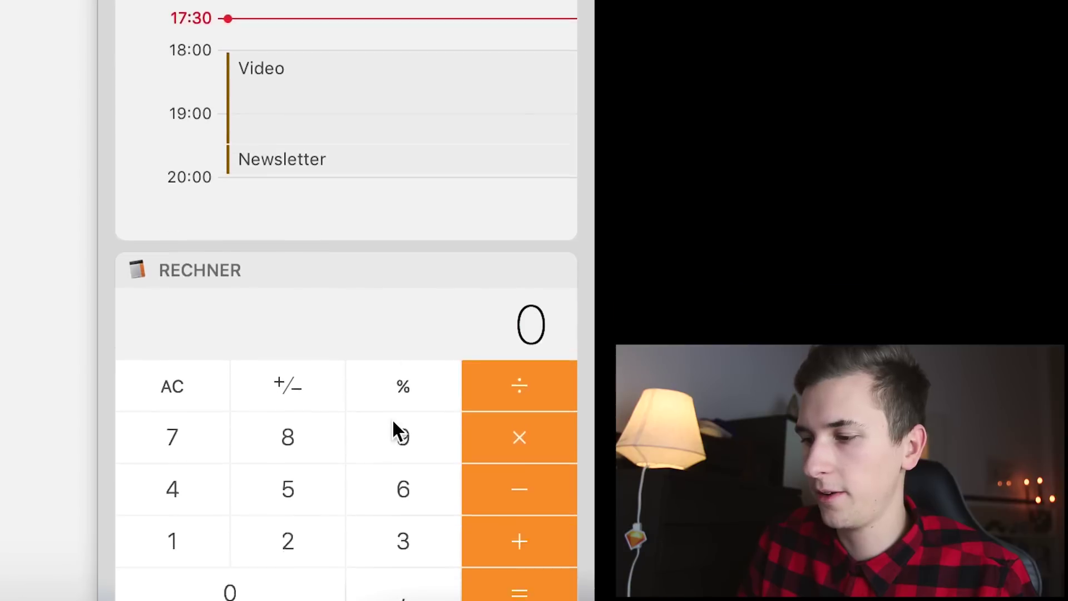
{"action": "scroll", "coordinate": [384, 361], "scroll_direction": "down", "scroll_amount": 4}
{"action": "left_click", "coordinate": [387, 324]}
{"action": "left_click", "coordinate": [204, 249]}
{"action": "left_click", "coordinate": [282, 289]}
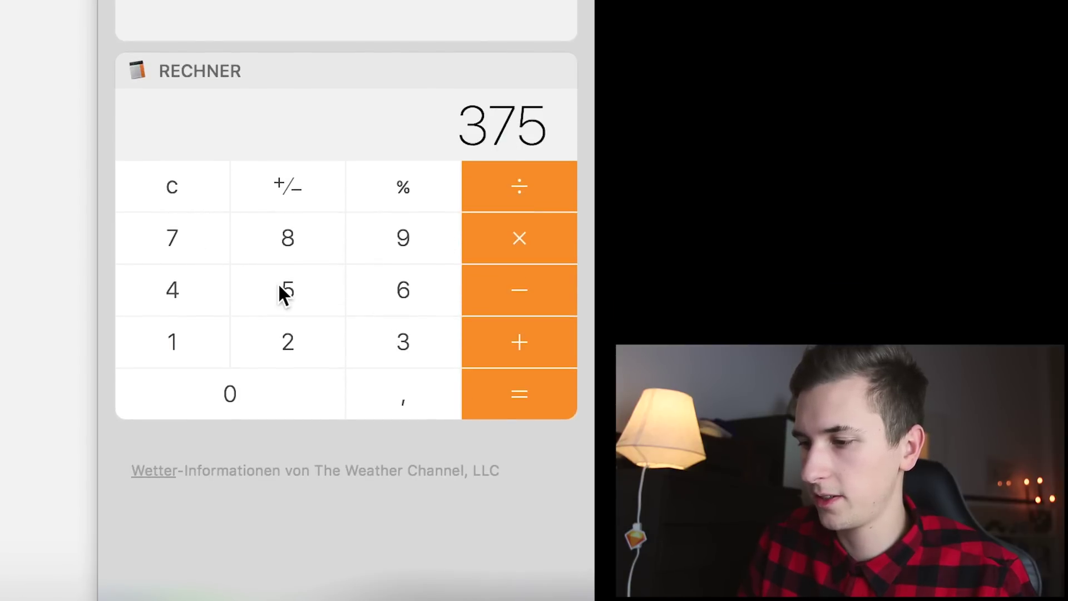
{"action": "left_click", "coordinate": [552, 178]}
{"action": "left_click", "coordinate": [167, 290]}
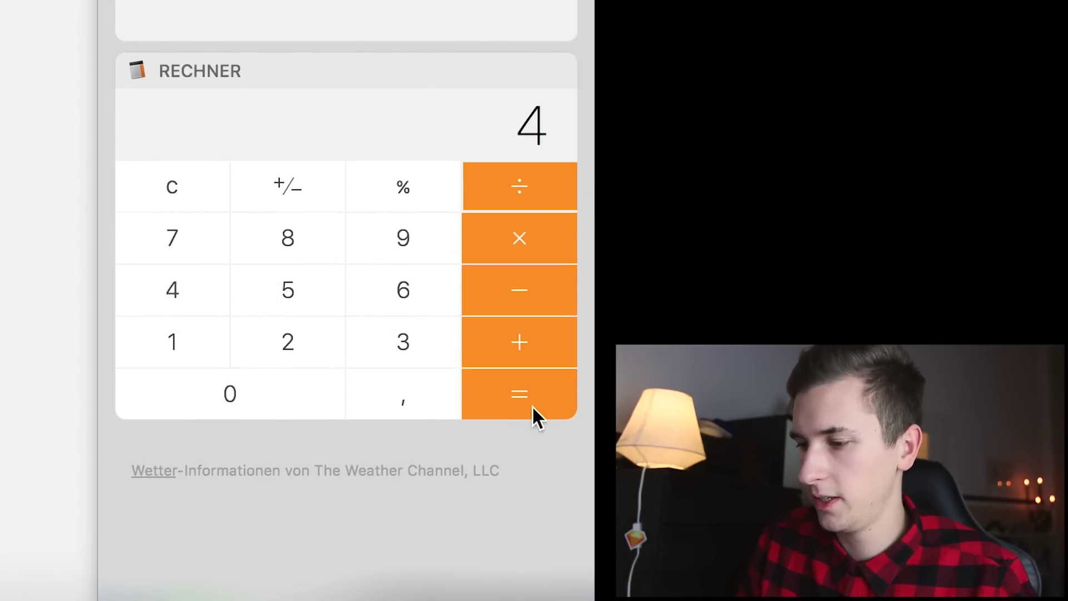
{"action": "left_click", "coordinate": [533, 414]}
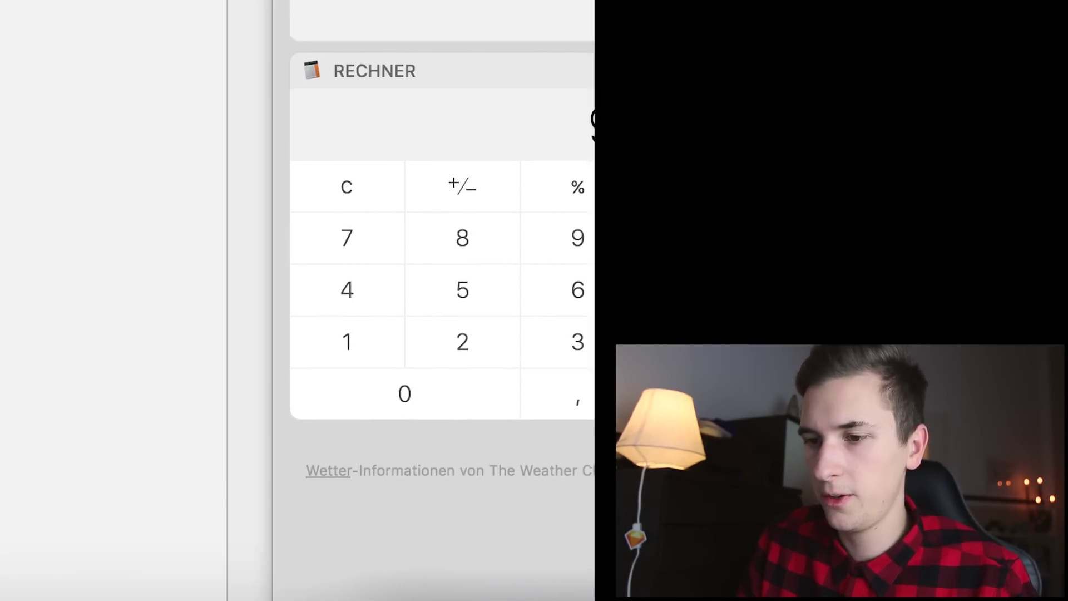
{"action": "left_click", "coordinate": [421, 173]}
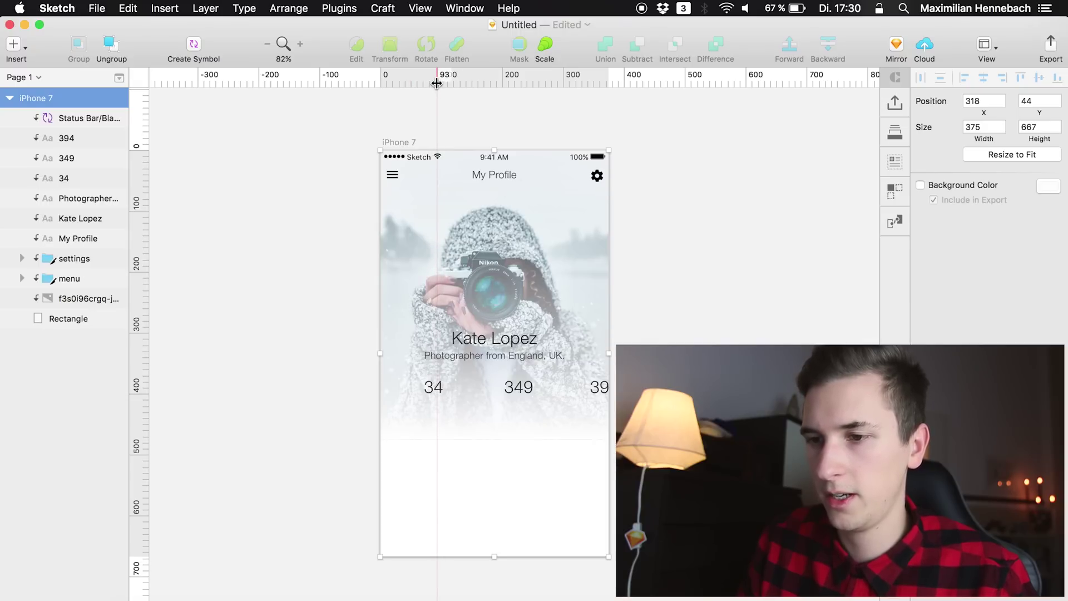
Dismiss Notification Center and the naming popover, and place vertical guides at x 93, 187 and 281
{"action": "left_click", "coordinate": [436, 84]}
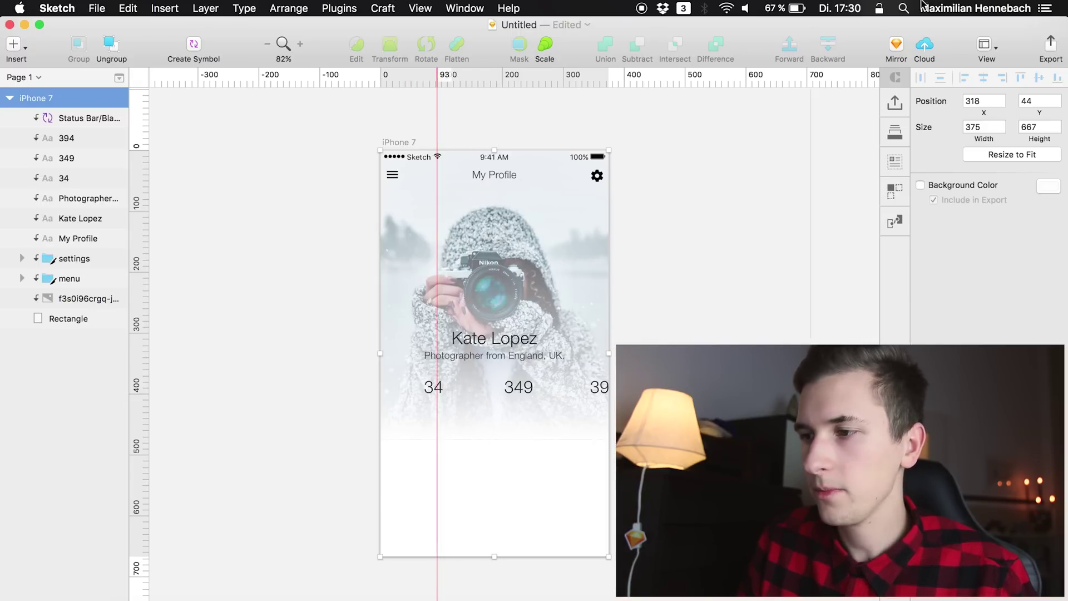
{"action": "left_click", "coordinate": [1045, 8]}
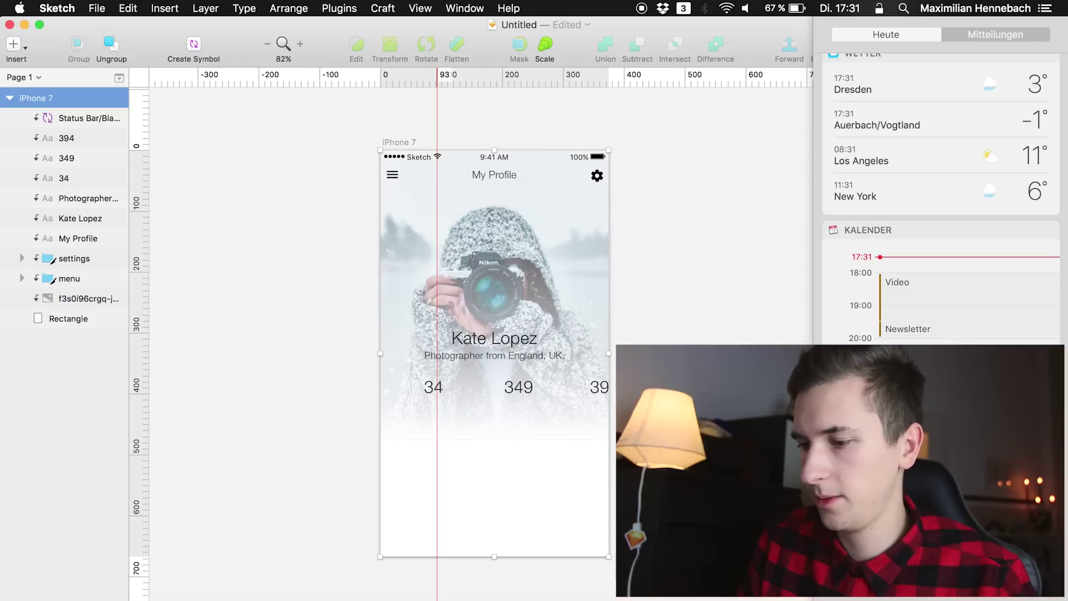
{"action": "left_click", "coordinate": [527, 43]}
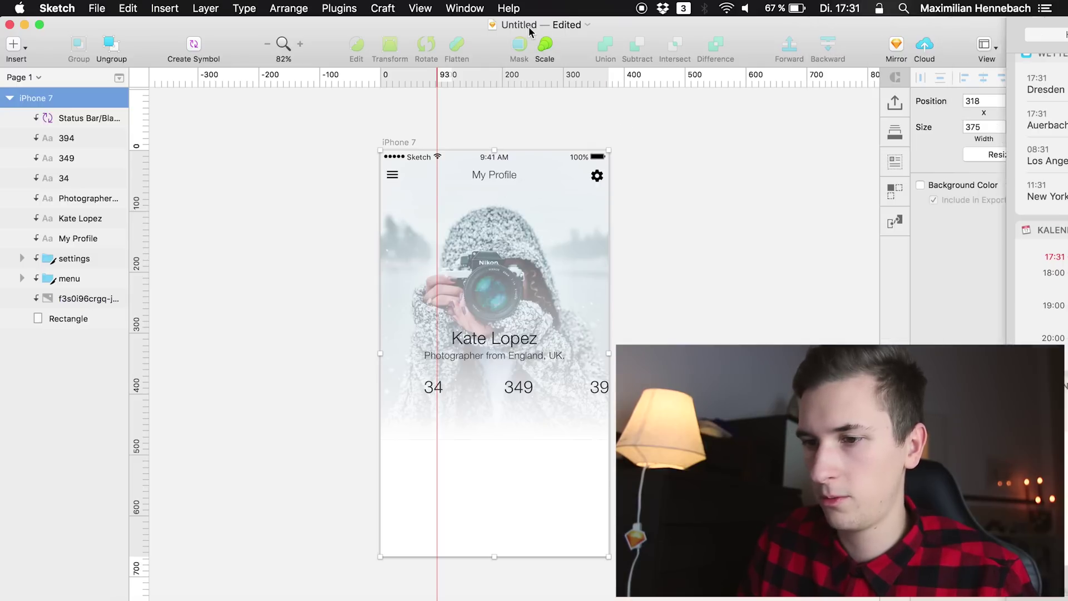
{"action": "left_click", "coordinate": [587, 24]}
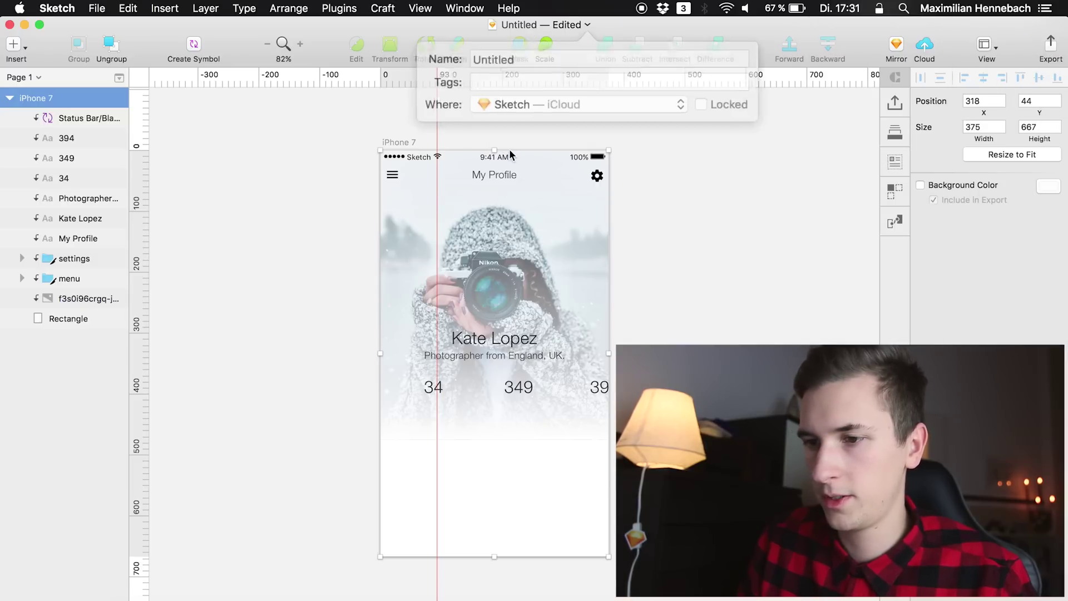
{"action": "left_click", "coordinate": [415, 34]}
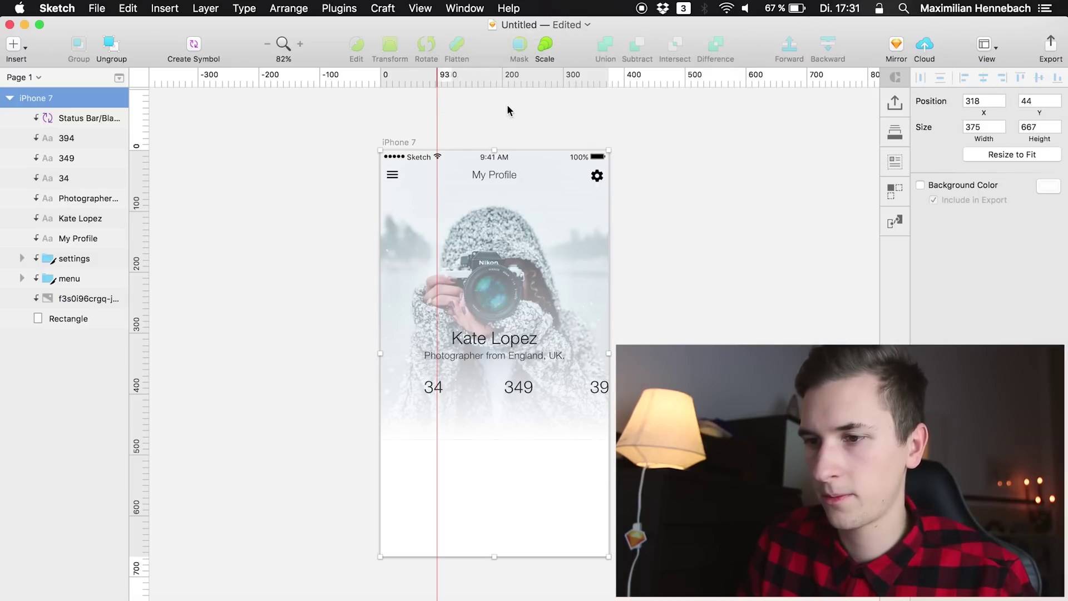
{"action": "left_click", "coordinate": [494, 75]}
{"action": "left_click", "coordinate": [1058, 3]}
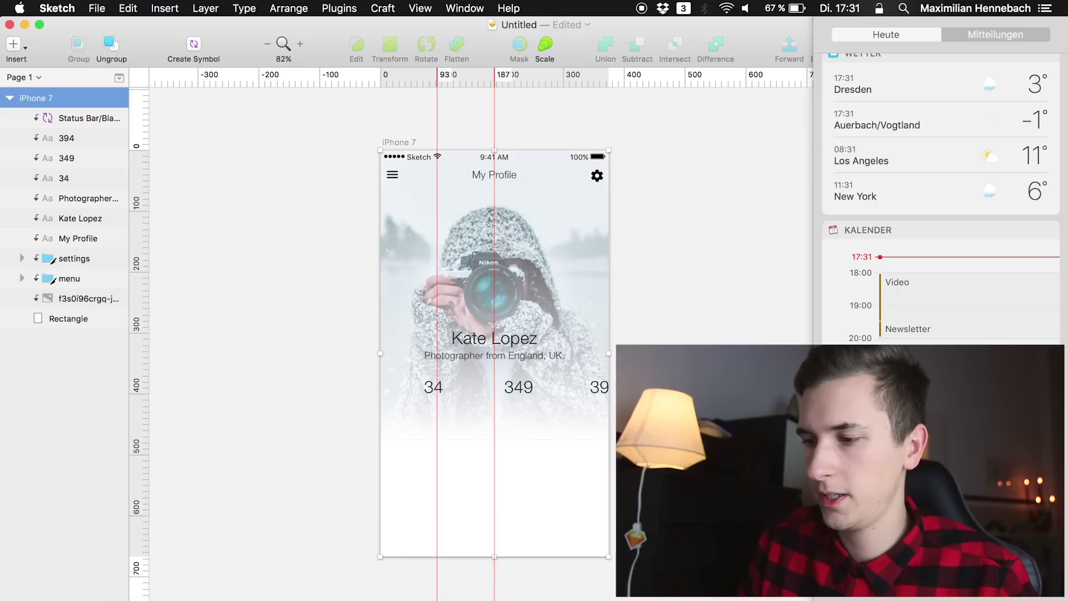
{"action": "left_click", "coordinate": [639, 33]}
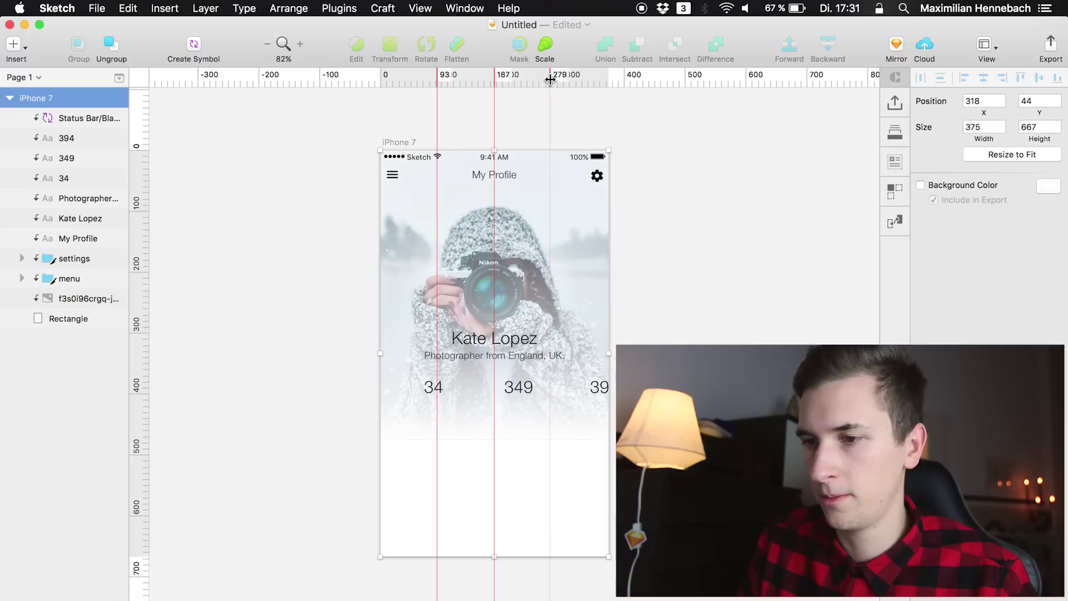
{"action": "left_click", "coordinate": [552, 78]}
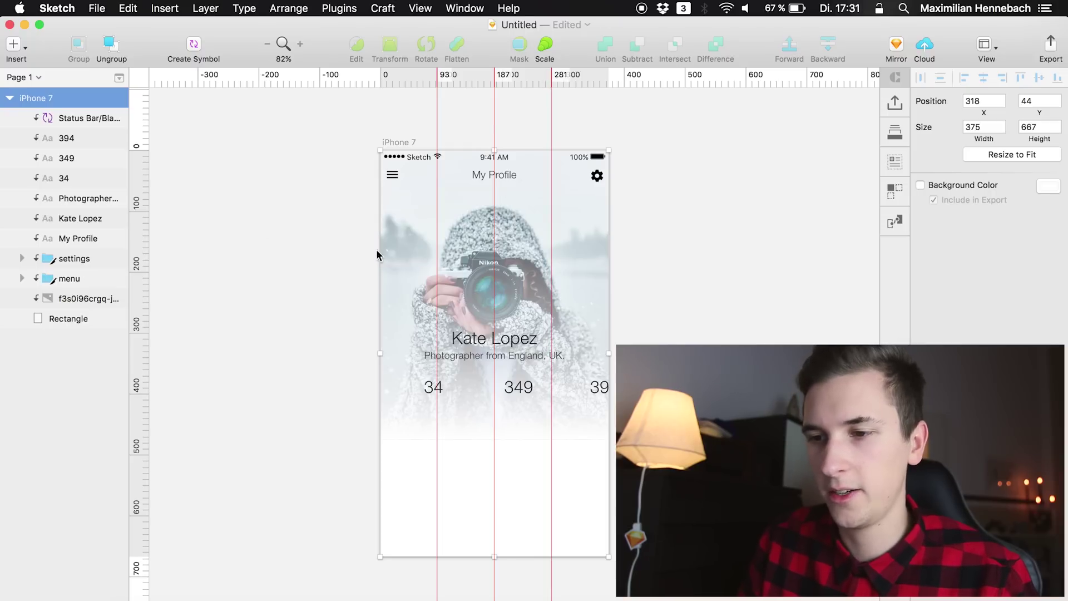
{"action": "left_click", "coordinate": [67, 138]}
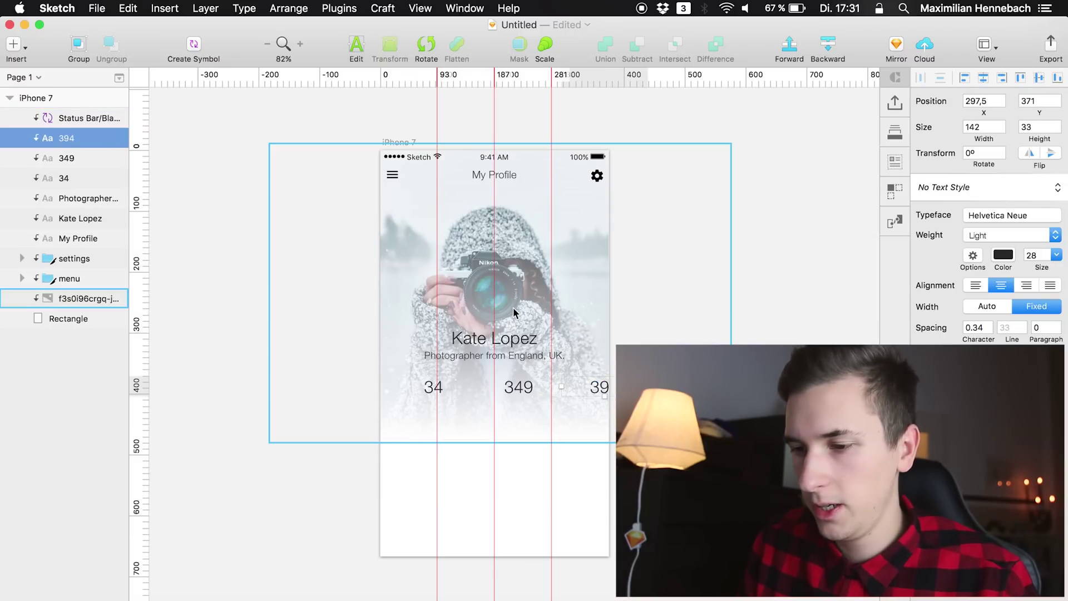
Set 394 to auto width and centre 394, 349 and 34 on the guides at 281, 187 and 93
{"action": "key", "text": "shift+Left"}
{"action": "key", "text": "shift+Left"}
{"action": "key", "text": "shift+Left"}
{"action": "key", "text": "shift+Left"}
{"action": "key", "text": "shift+Left"}
{"action": "key", "text": "shift+Left"}
{"action": "key", "text": "shift+Left"}
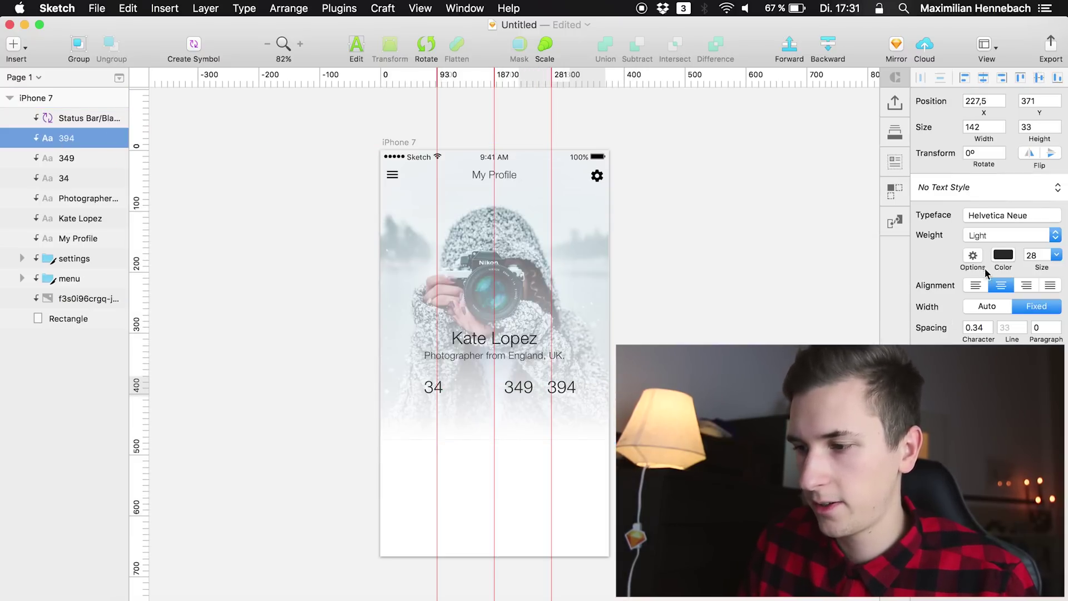
{"action": "left_click", "coordinate": [974, 307]}
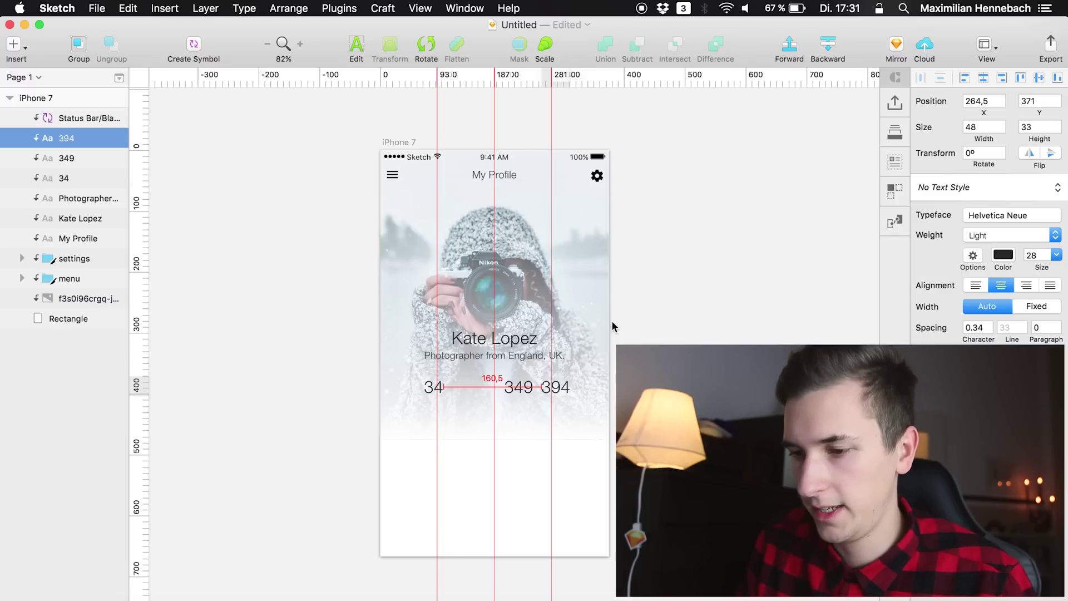
{"action": "key", "text": "Tab"}
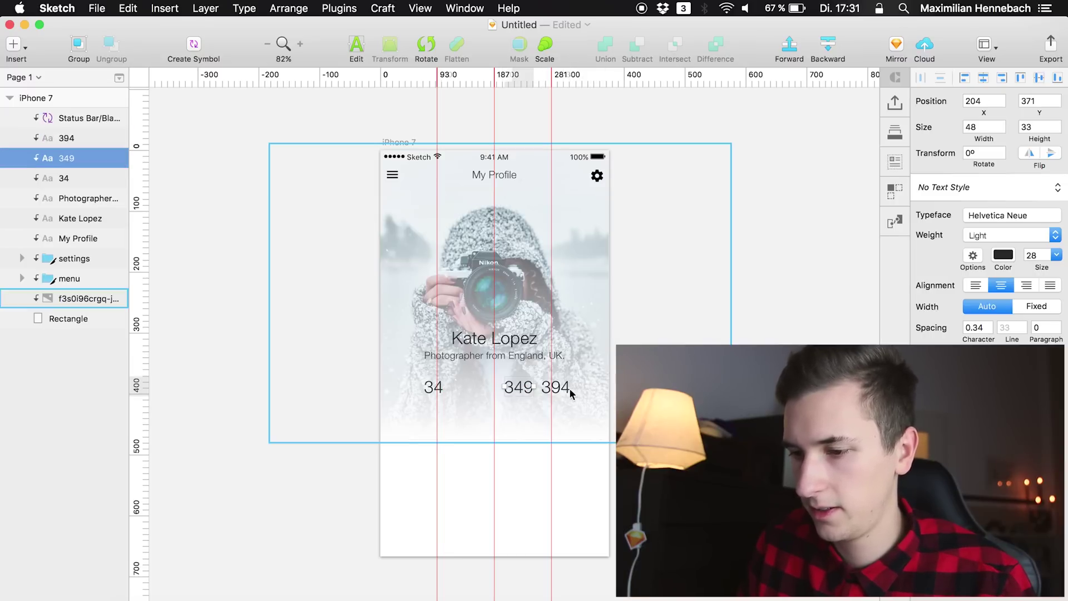
{"action": "left_click", "coordinate": [564, 388]}
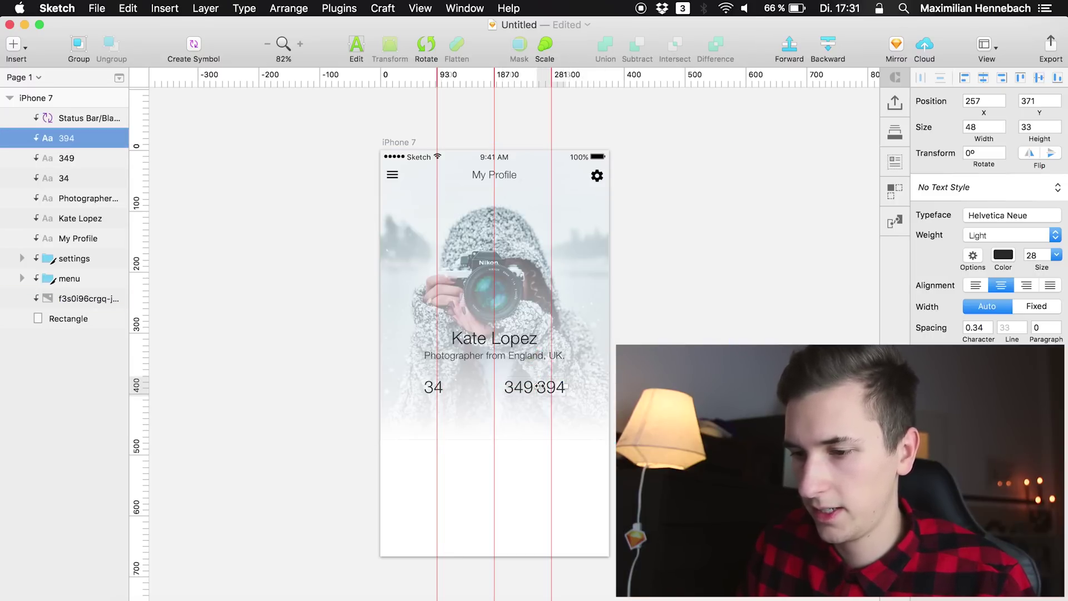
{"action": "left_click_drag", "start_coordinate": [528, 388], "coordinate": [504, 388]}
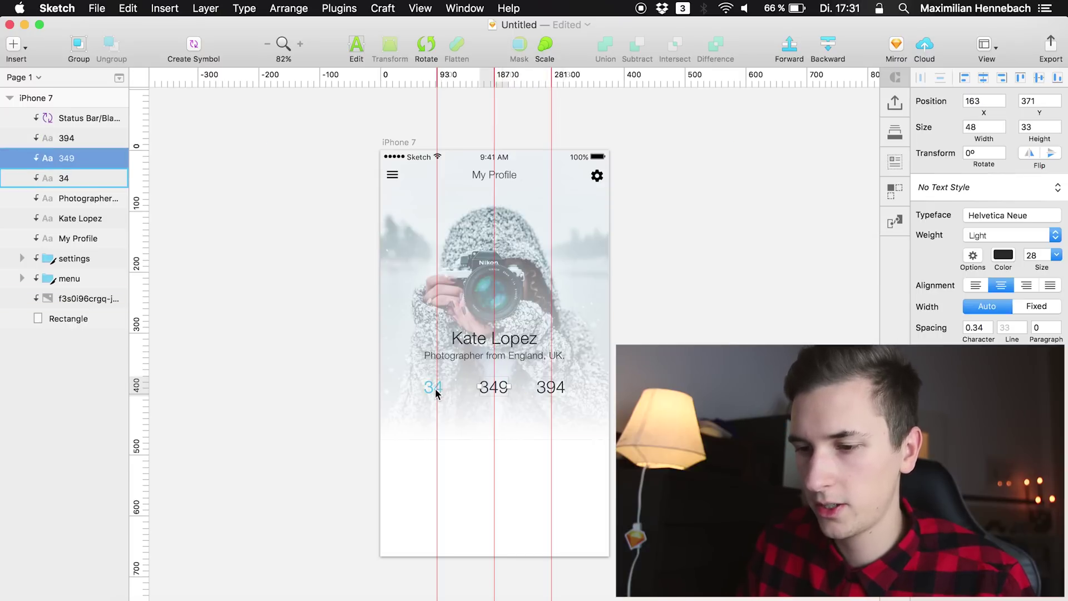
{"action": "left_click_drag", "start_coordinate": [434, 389], "coordinate": [436, 387]}
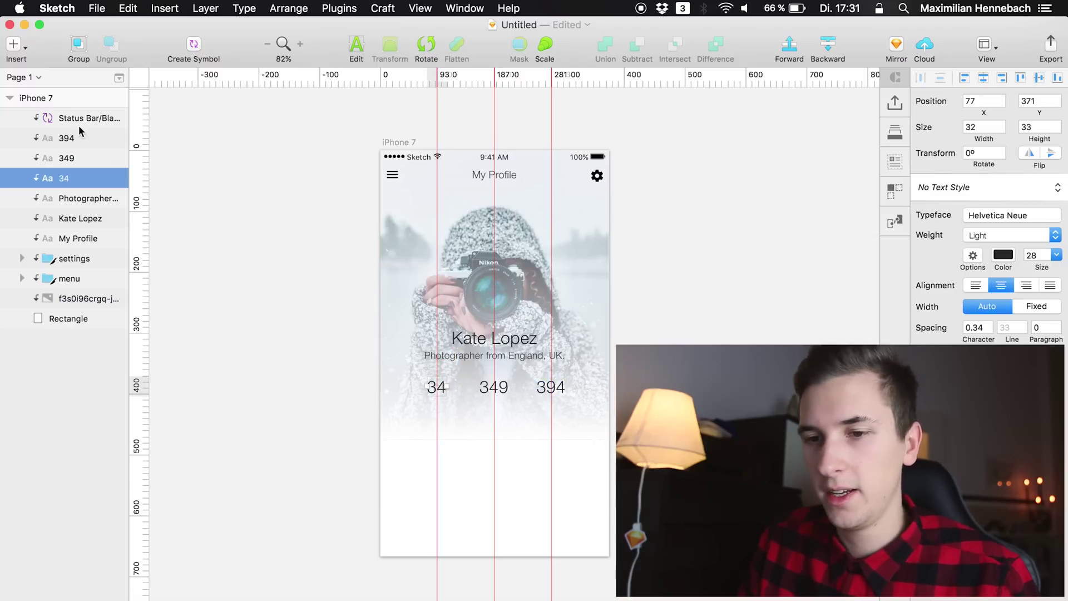
Duplicate the three stat numbers below the originals and retype the first copy as Posts
{"action": "left_click", "coordinate": [77, 139], "text": "shift"}
{"action": "key", "text": "super+d"}
{"action": "key", "text": "shift+Down"}
{"action": "key", "text": "shift+Down"}
{"action": "key", "text": "shift+Down"}
{"action": "key", "text": "shift+Down"}
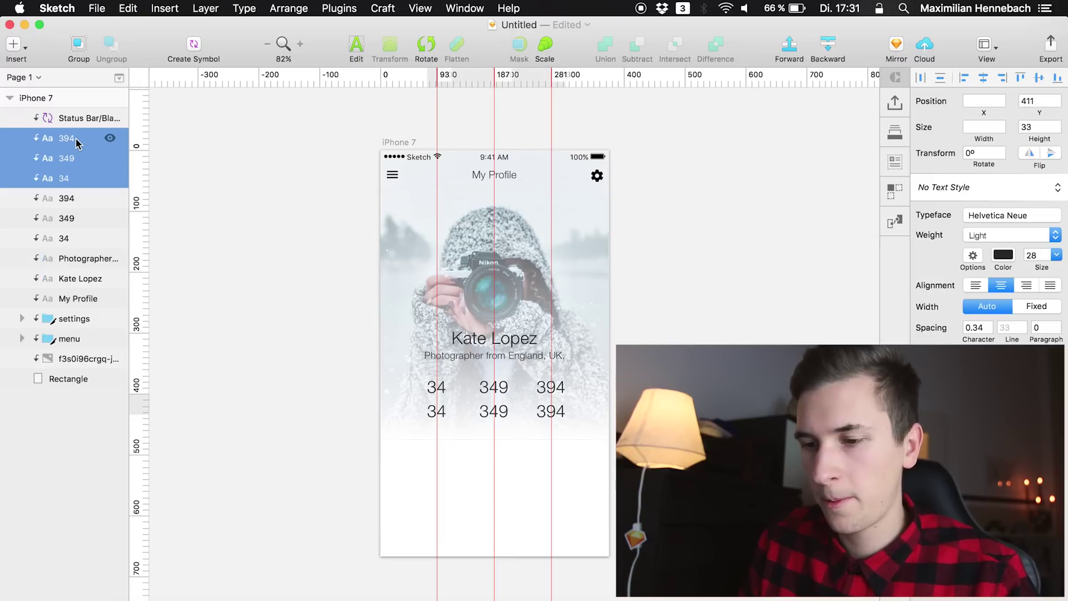
{"action": "double_click", "coordinate": [434, 411]}
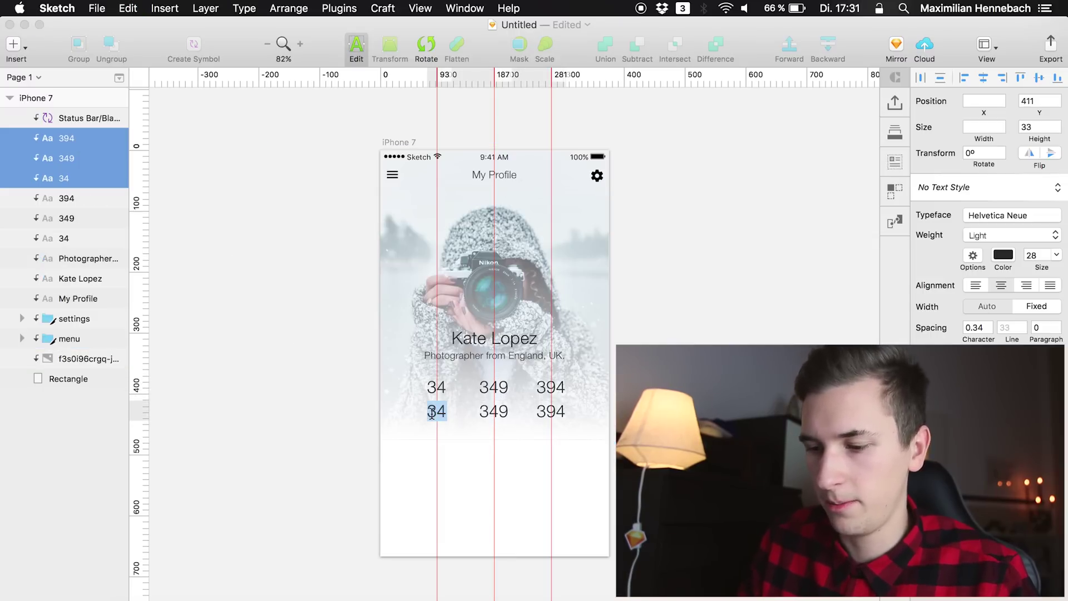
{"action": "type", "text": "POSS"}
{"action": "key", "text": "BackSpace"}
{"action": "key", "text": "BackSpace"}
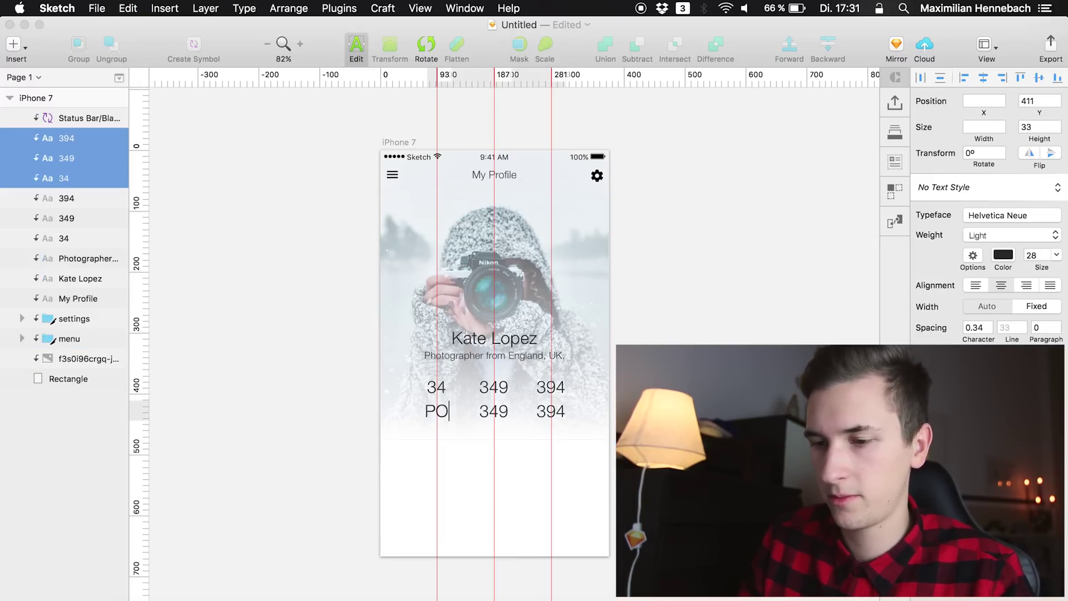
{"action": "type", "text": "ST"}
{"action": "key", "text": "BackSpace"}
{"action": "key", "text": "BackSpace"}
{"action": "key", "text": "BackSpace"}
{"action": "type", "text": "Posts"}
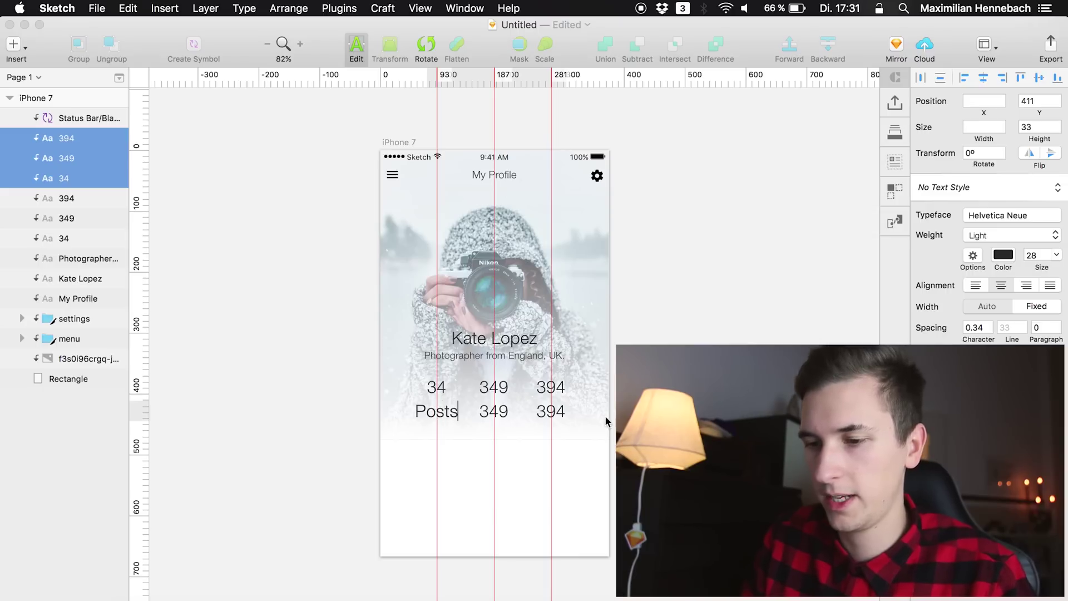
{"action": "key", "text": "Escape"}
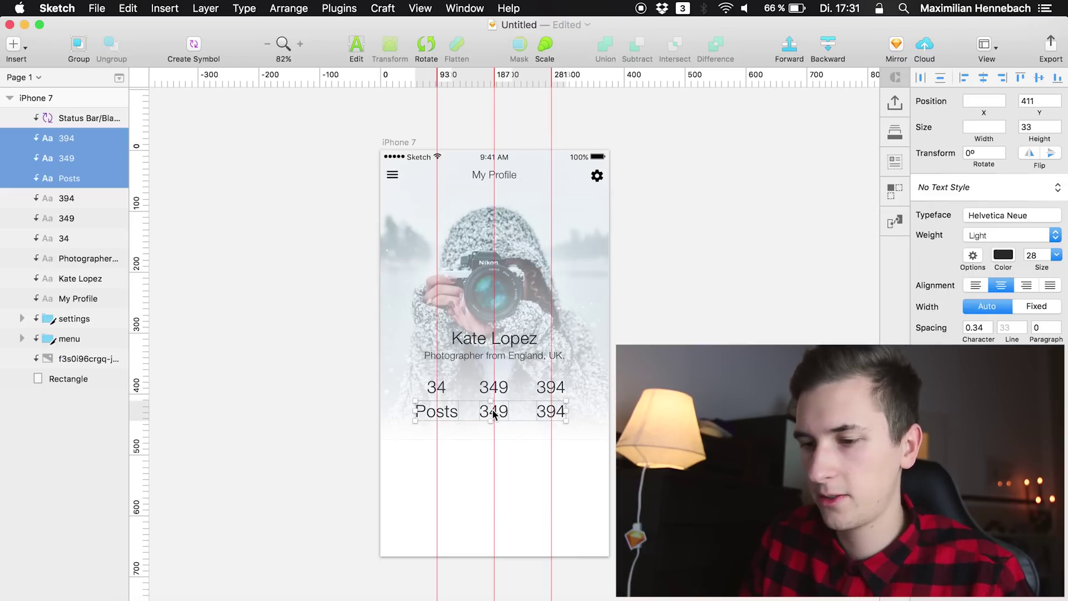
Retype the other copies as Following and Followers, then shrink the three labels to size 15
{"action": "left_click", "coordinate": [509, 426]}
{"action": "left_click", "coordinate": [506, 422]}
{"action": "double_click", "coordinate": [505, 422]}
{"action": "type", "text": "F"}
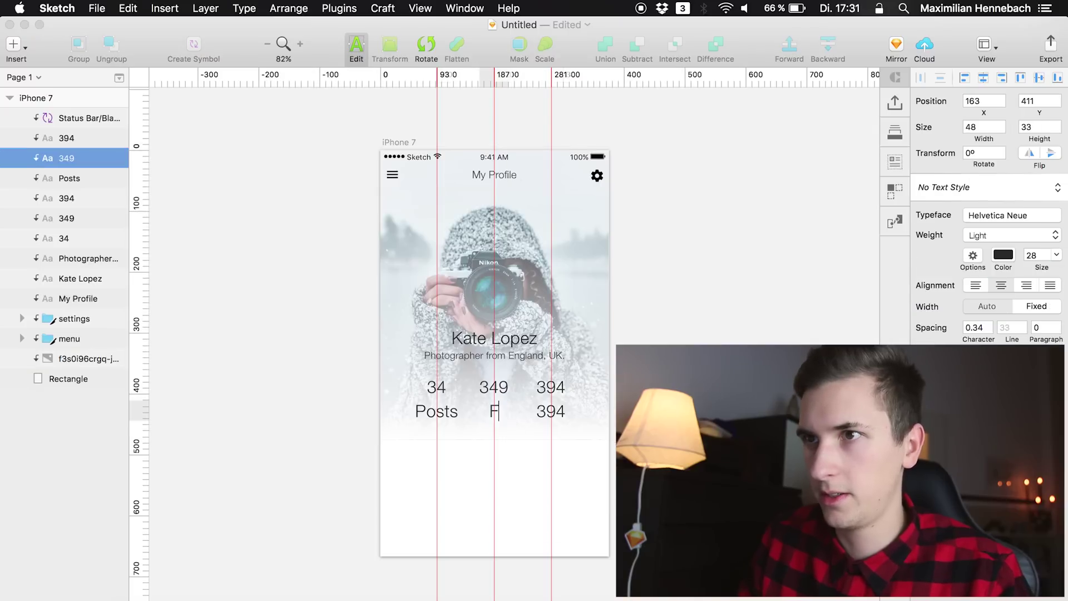
{"action": "type", "text": "ollowing"}
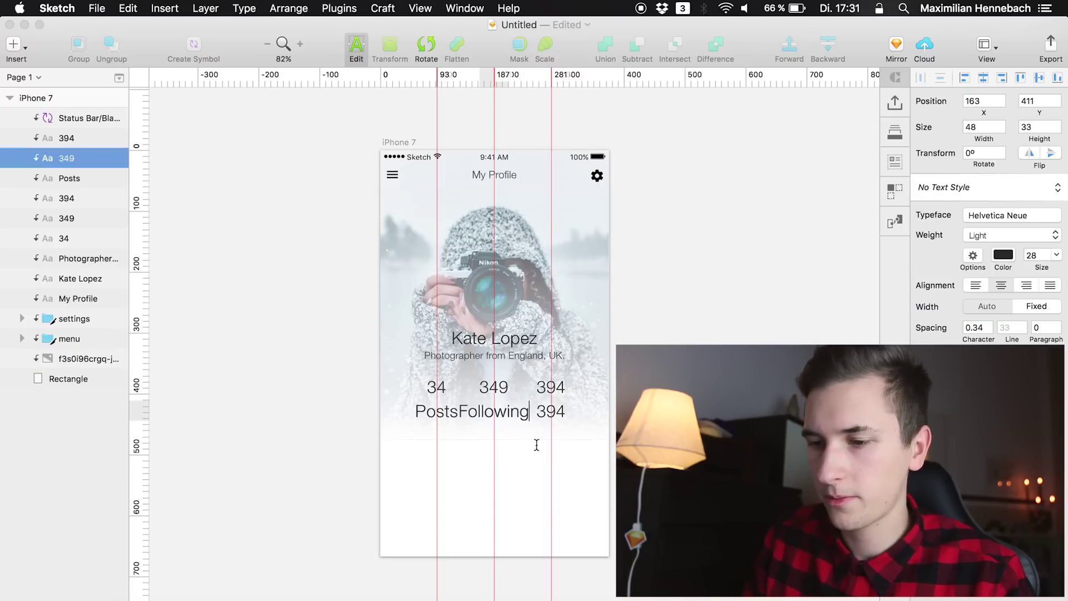
{"action": "left_click", "coordinate": [560, 462]}
{"action": "left_click", "coordinate": [552, 414]}
{"action": "double_click", "coordinate": [552, 414]}
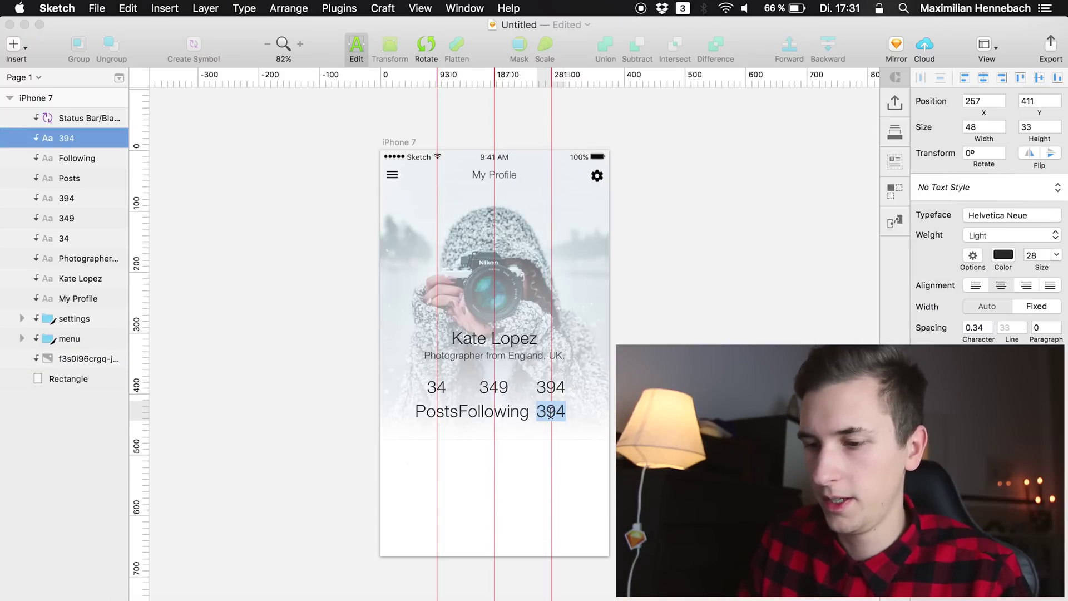
{"action": "type", "text": "Followers"}
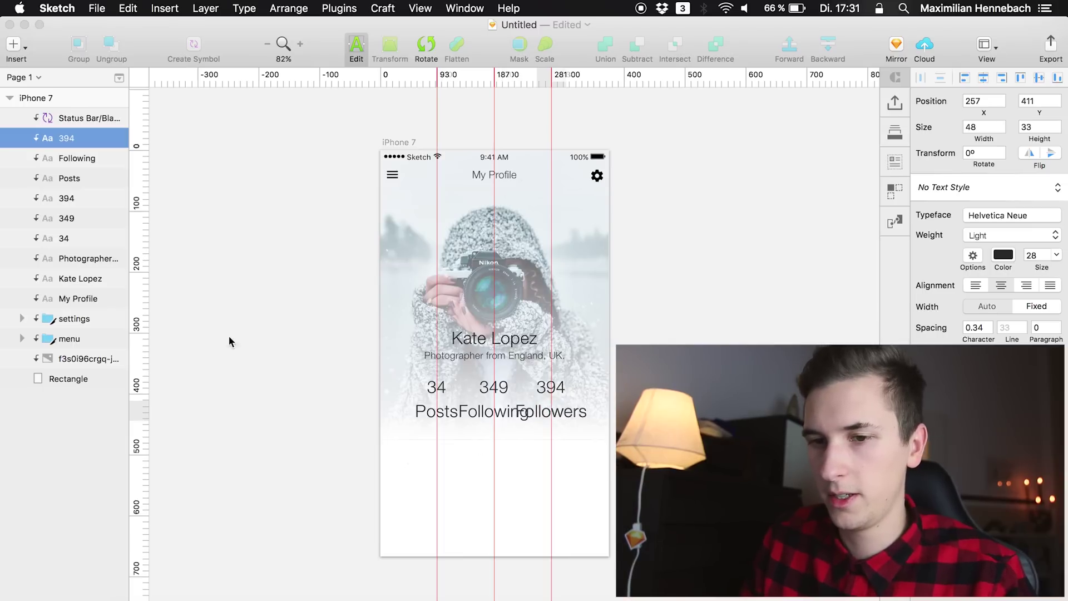
{"action": "left_click", "coordinate": [69, 180], "text": "shift"}
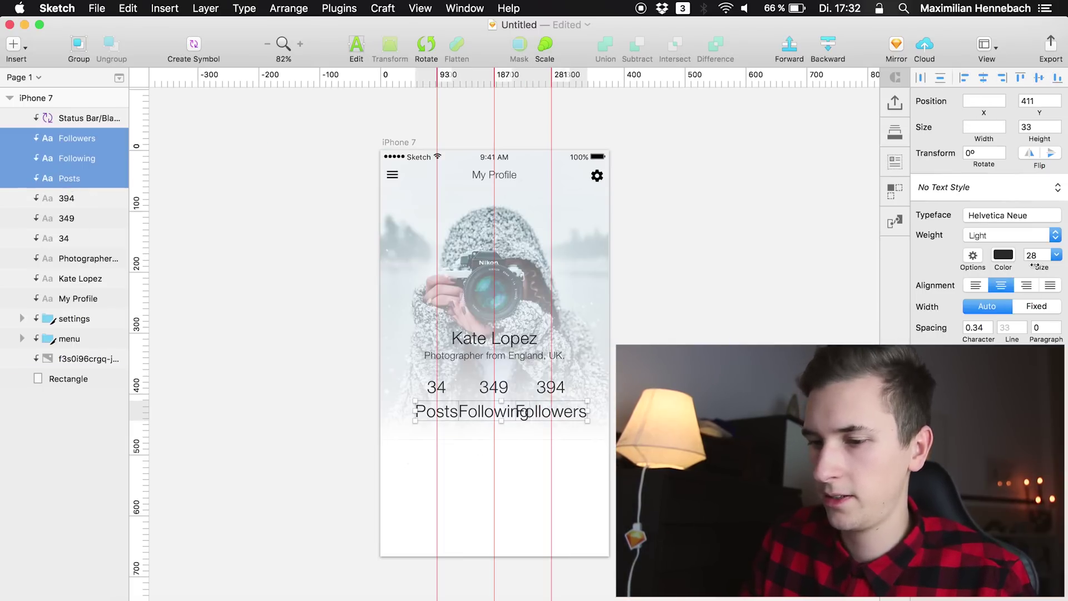
{"action": "left_click_drag", "start_coordinate": [1034, 266], "coordinate": [1028, 265]}
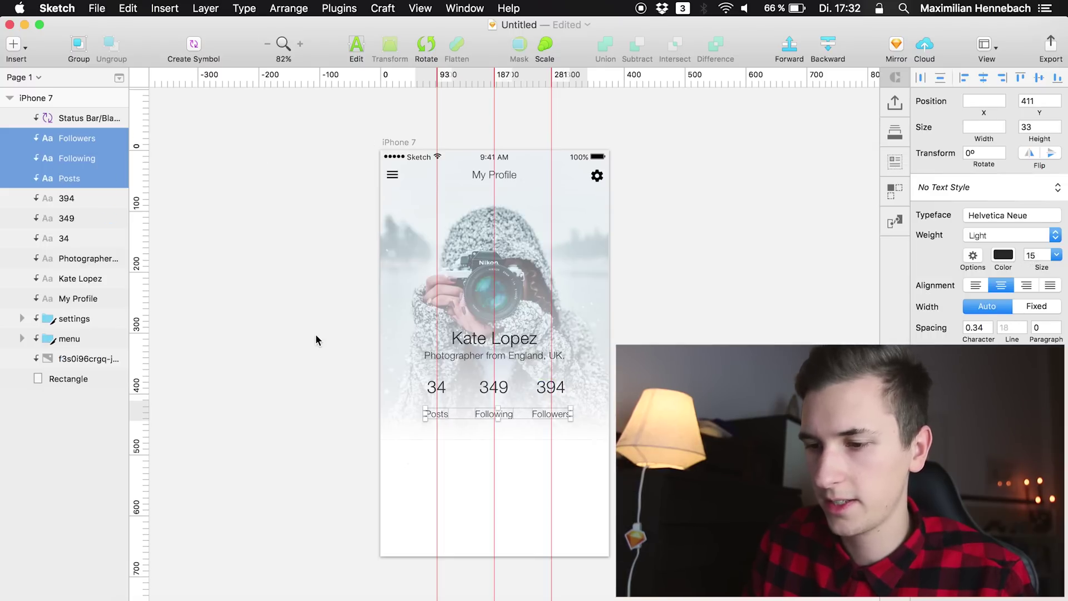
Nudge the Posts, Following and Followers labels up two pixels to Y 402
{"action": "key", "text": "Up"}
{"action": "key", "text": "Up"}
{"action": "key", "text": "Up"}
{"action": "key", "text": "Up"}
{"action": "key", "text": "Up"}
{"action": "key", "text": "Up"}
{"action": "key", "text": "Up"}
{"action": "key", "text": "Up"}
{"action": "key", "text": "Up"}
{"action": "key", "text": "Up"}
{"action": "key", "text": "Up"}
{"action": "key", "text": "Up"}
{"action": "key", "text": "Up"}
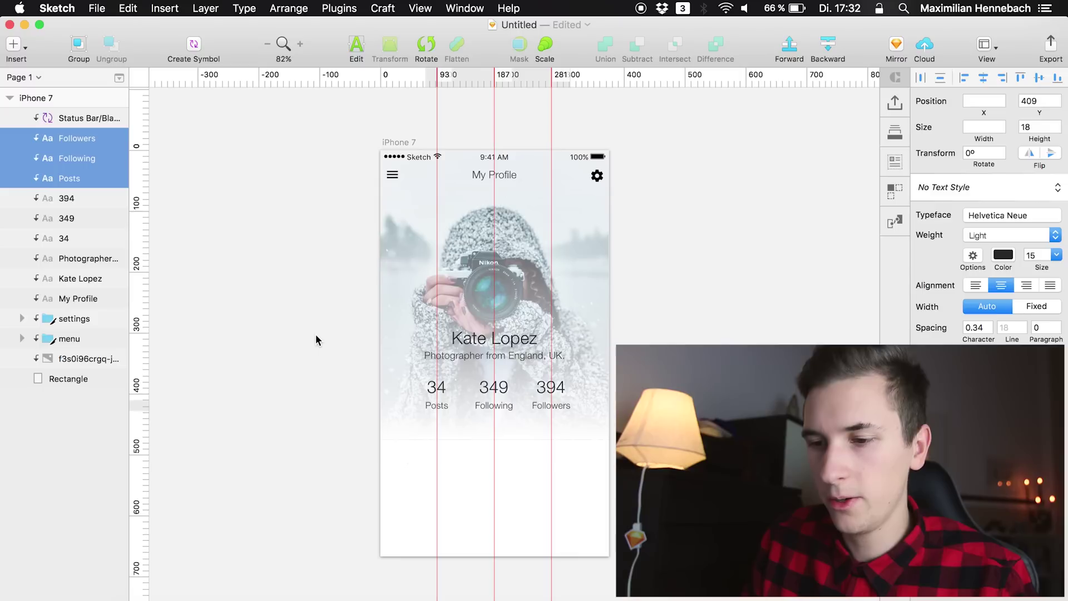
{"action": "key", "text": "Up"}
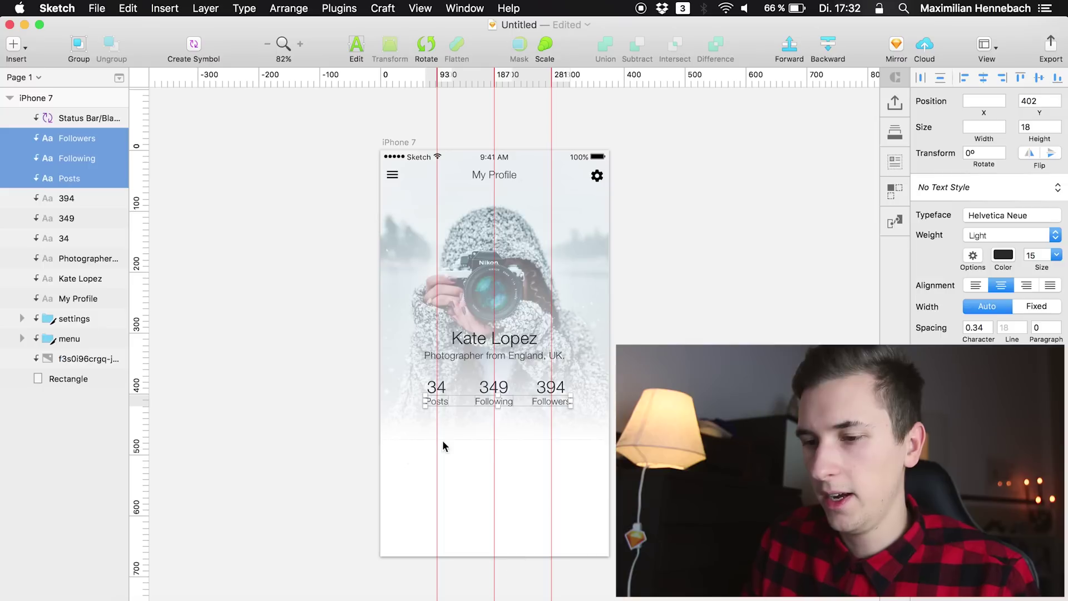
{"action": "left_click", "coordinate": [312, 406]}
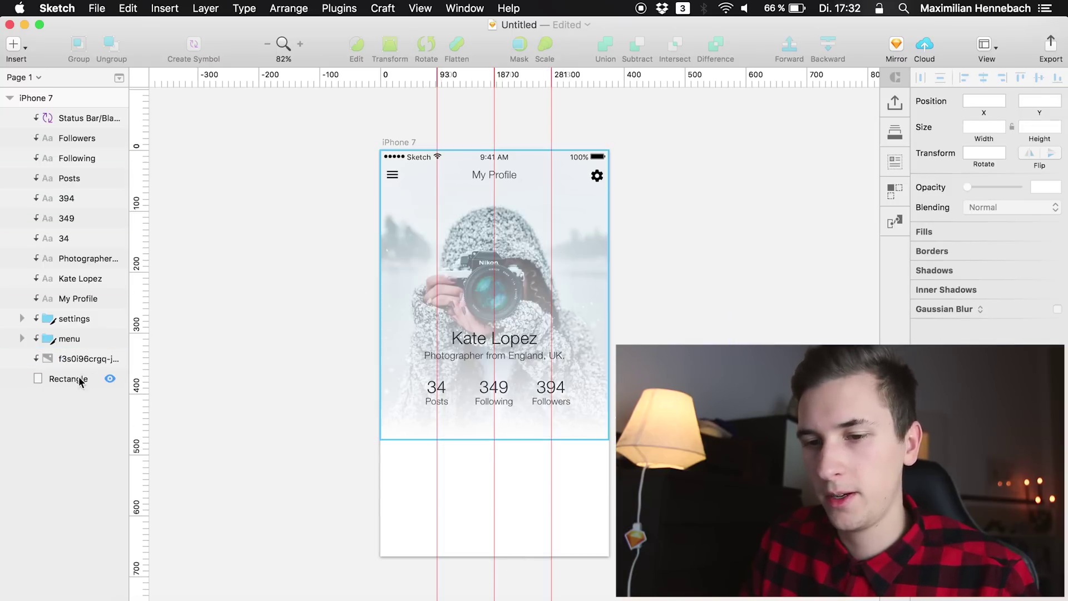
{"action": "left_click", "coordinate": [74, 361]}
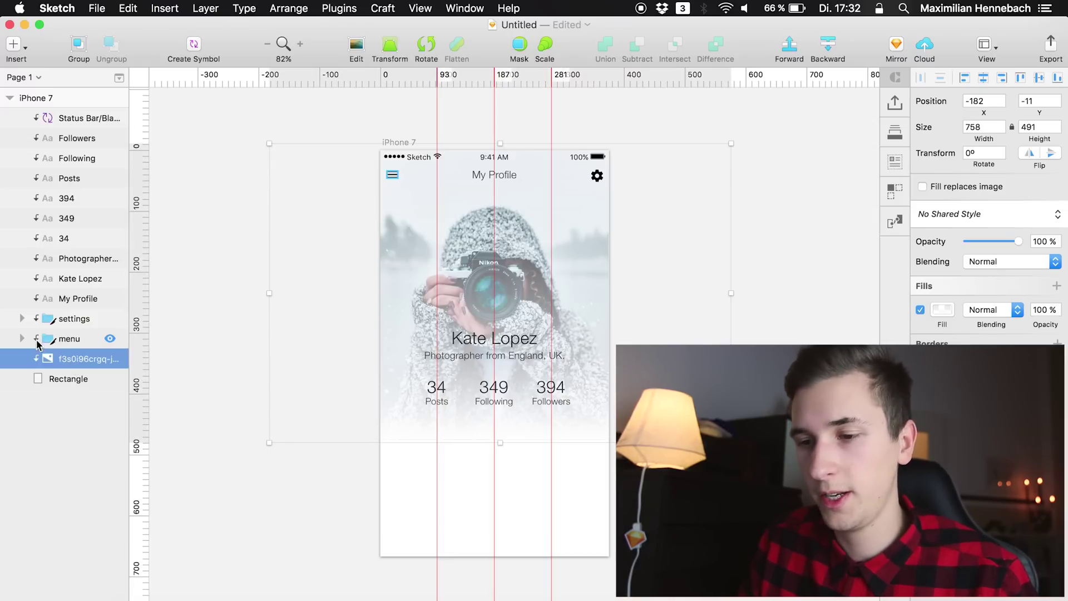
Move the header photo's white gradient so it ends just below the labels and starts above the artboard
{"action": "left_click", "coordinate": [939, 311]}
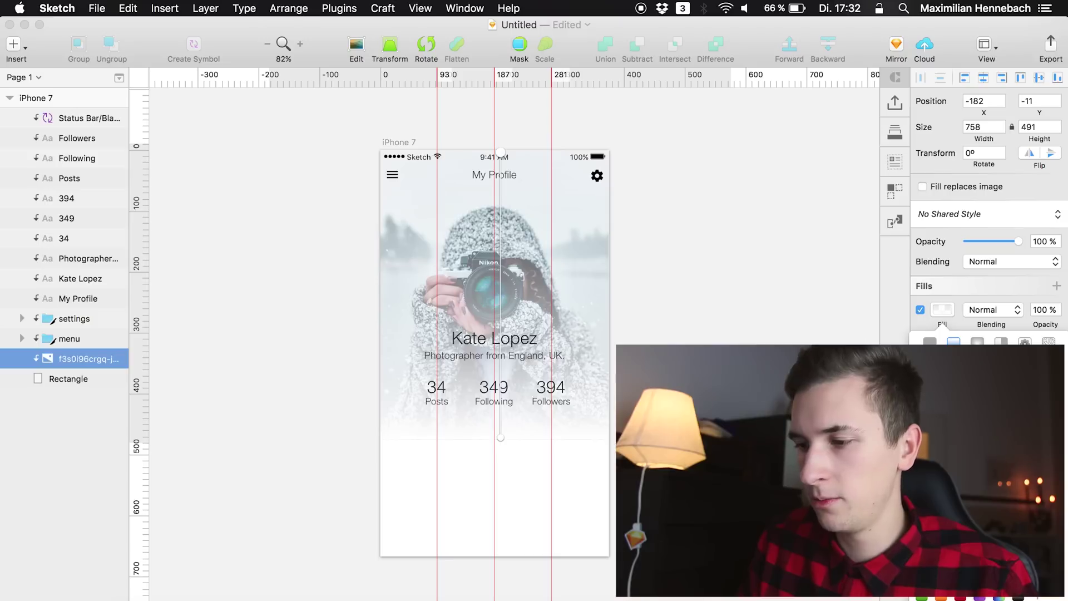
{"action": "left_click", "coordinate": [948, 316]}
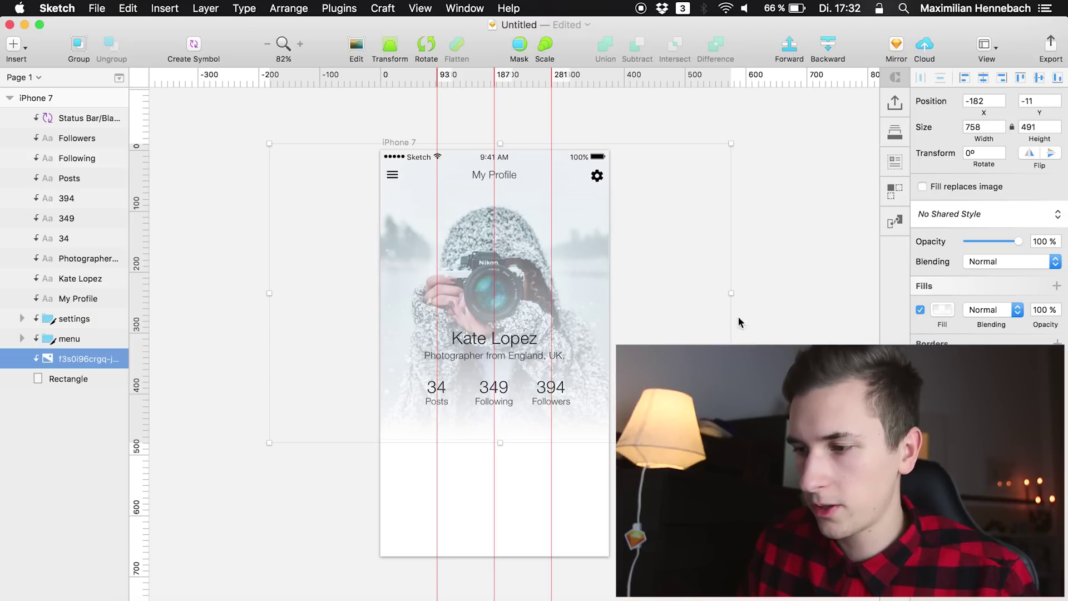
{"action": "left_click", "coordinate": [941, 311]}
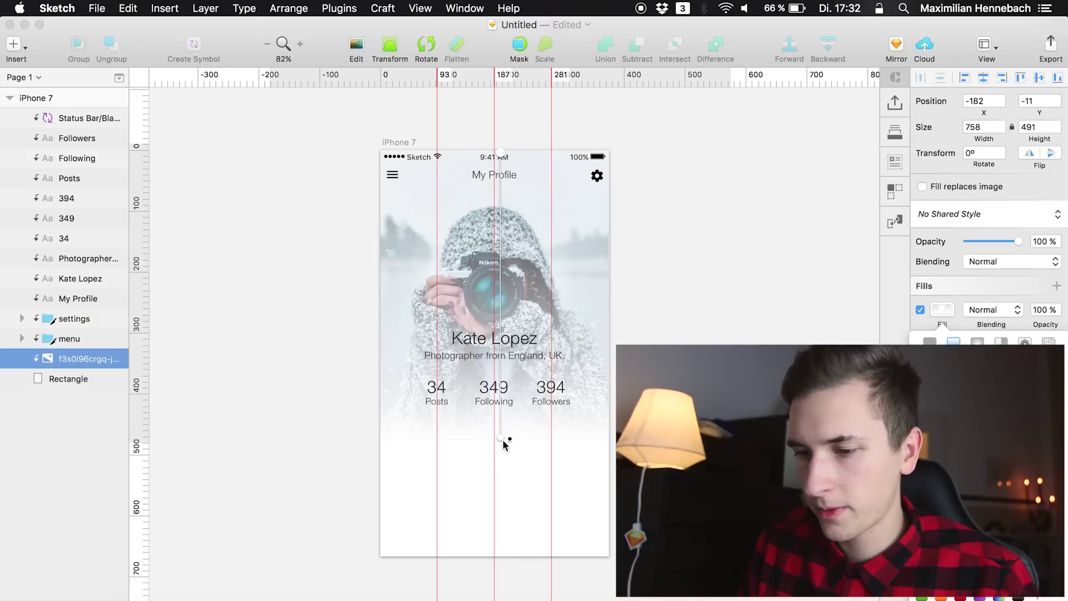
{"action": "mouse_move", "coordinate": [500, 436]}
{"action": "left_mouse_down"}
{"action": "mouse_move", "coordinate": [498, 393]}
{"action": "mouse_move", "coordinate": [501, 424]}
{"action": "left_mouse_up"}
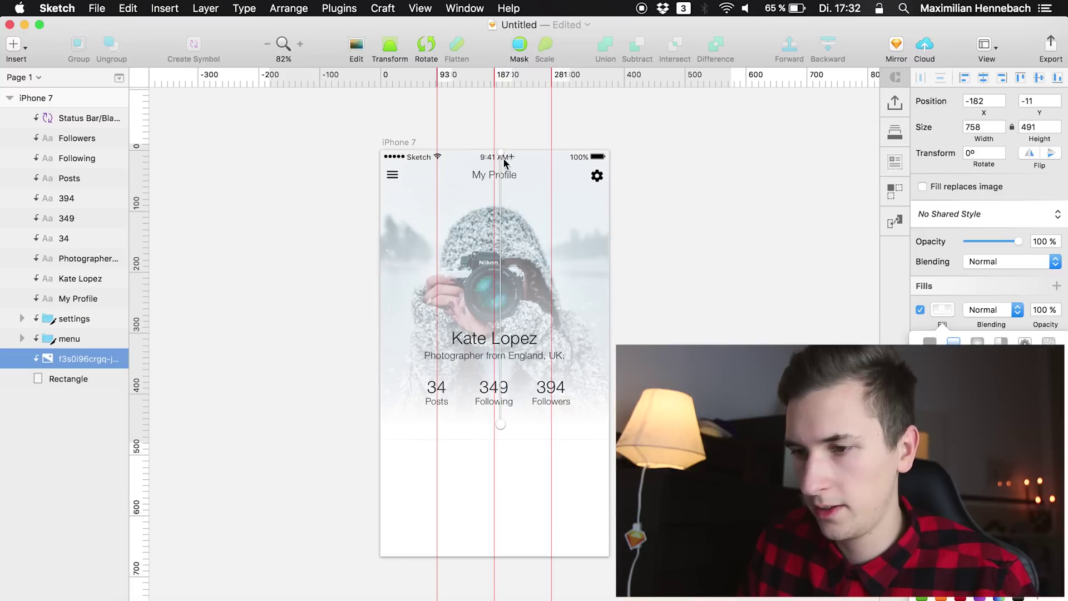
{"action": "mouse_move", "coordinate": [501, 155]}
{"action": "left_mouse_down"}
{"action": "mouse_move", "coordinate": [497, 88]}
{"action": "mouse_move", "coordinate": [496, 151]}
{"action": "left_mouse_up"}
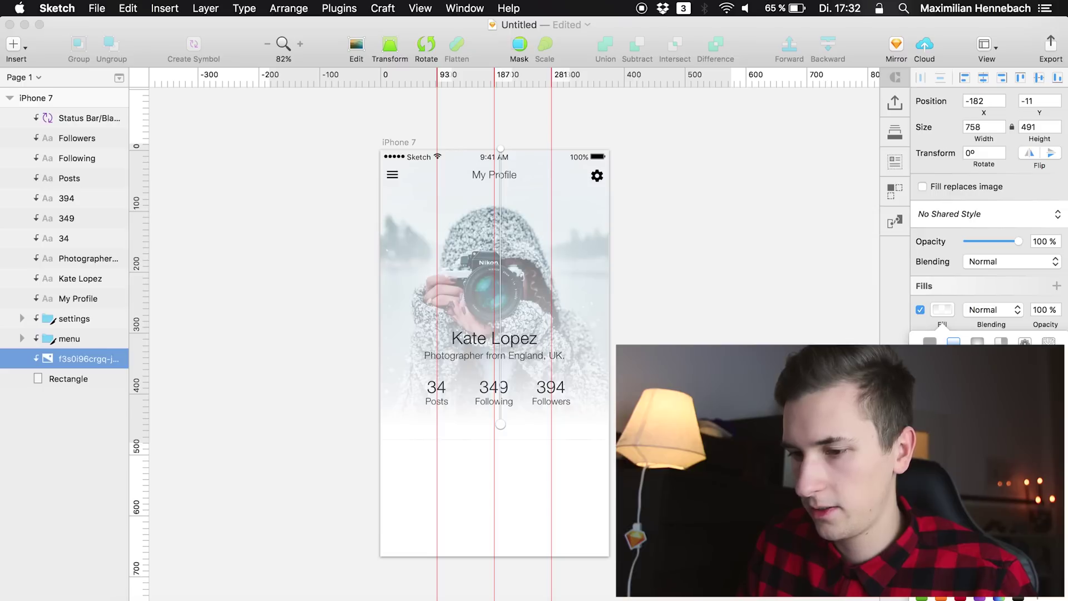
{"action": "left_click", "coordinate": [503, 423]}
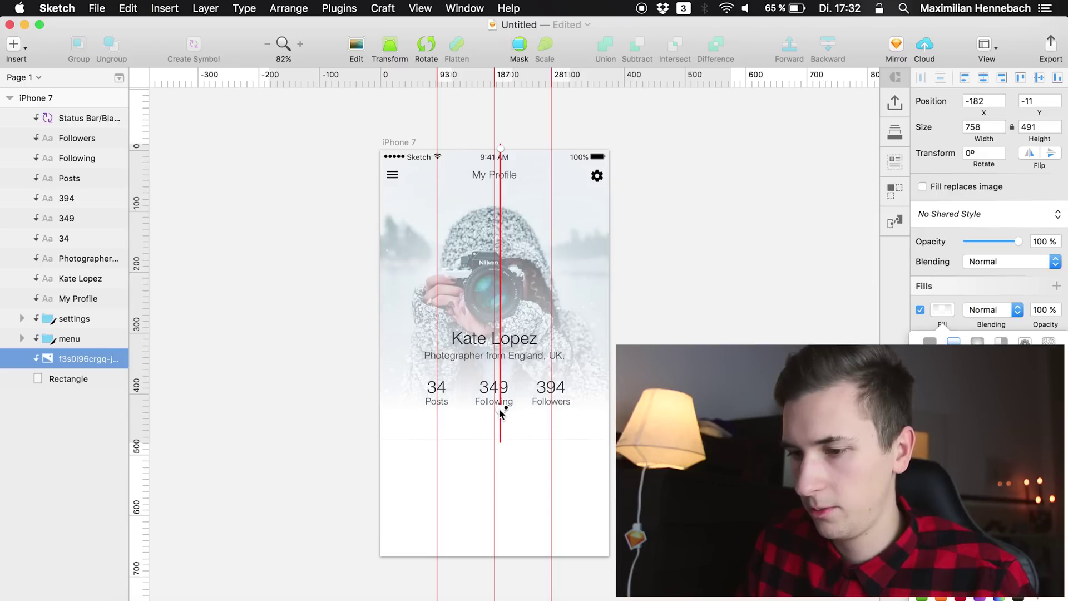
{"action": "key", "text": "Escape"}
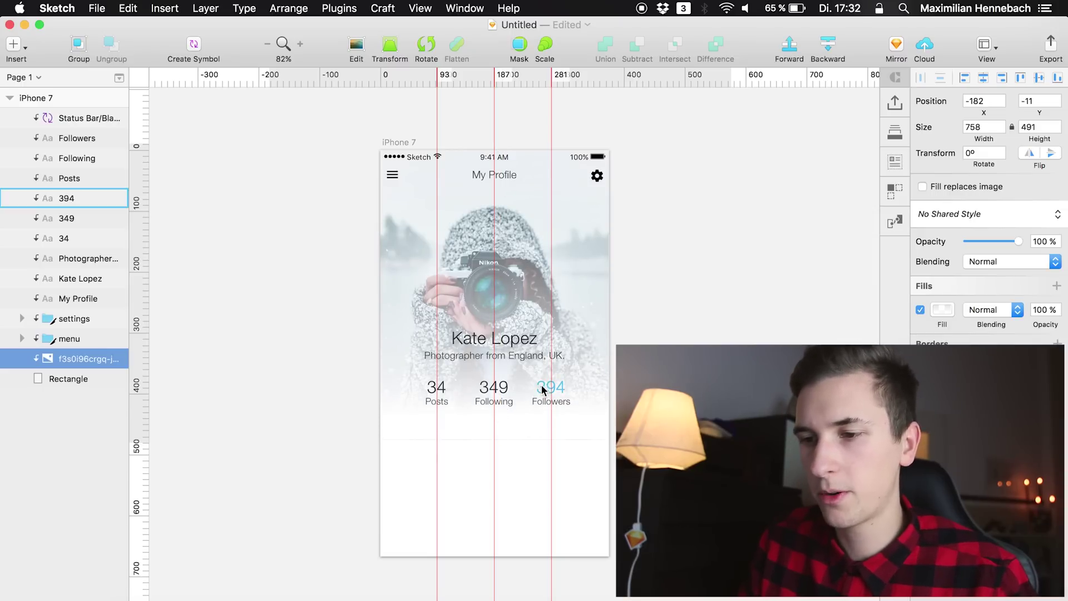
{"action": "left_click", "coordinate": [208, 352]}
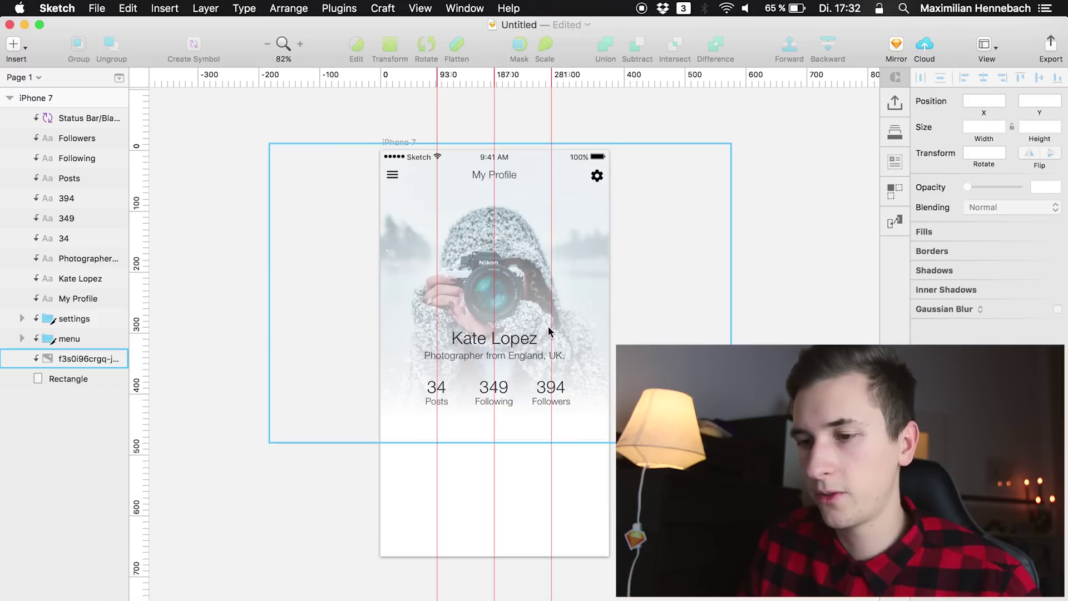
Group all header layers from Status Bar down as 'top', then draw a rectangle below the stats
{"action": "left_click", "coordinate": [72, 118]}
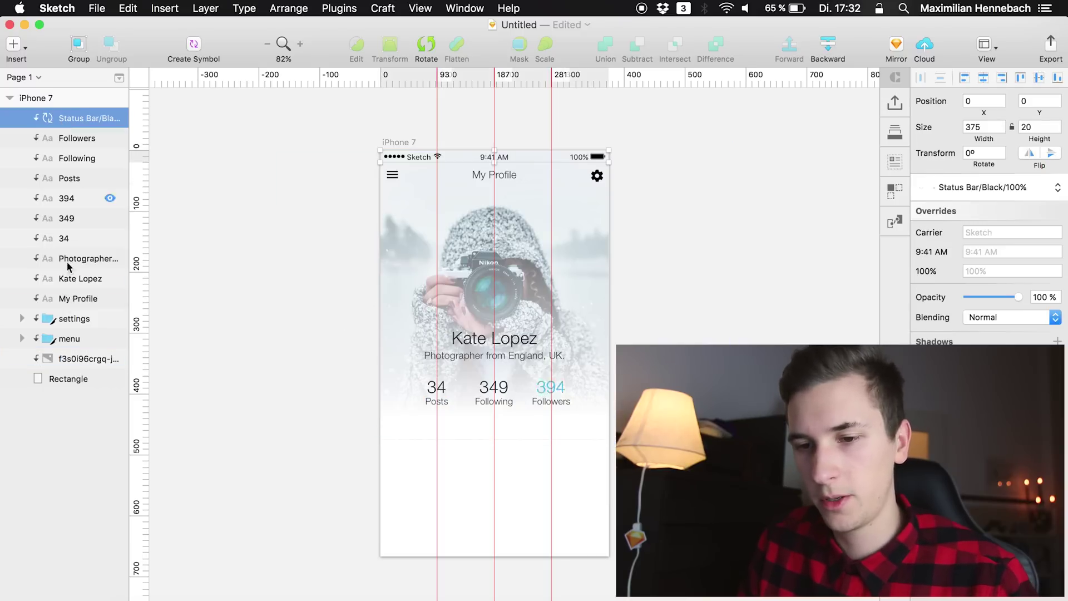
{"action": "left_click", "coordinate": [57, 378], "text": "shift"}
{"action": "key", "text": "super+g"}
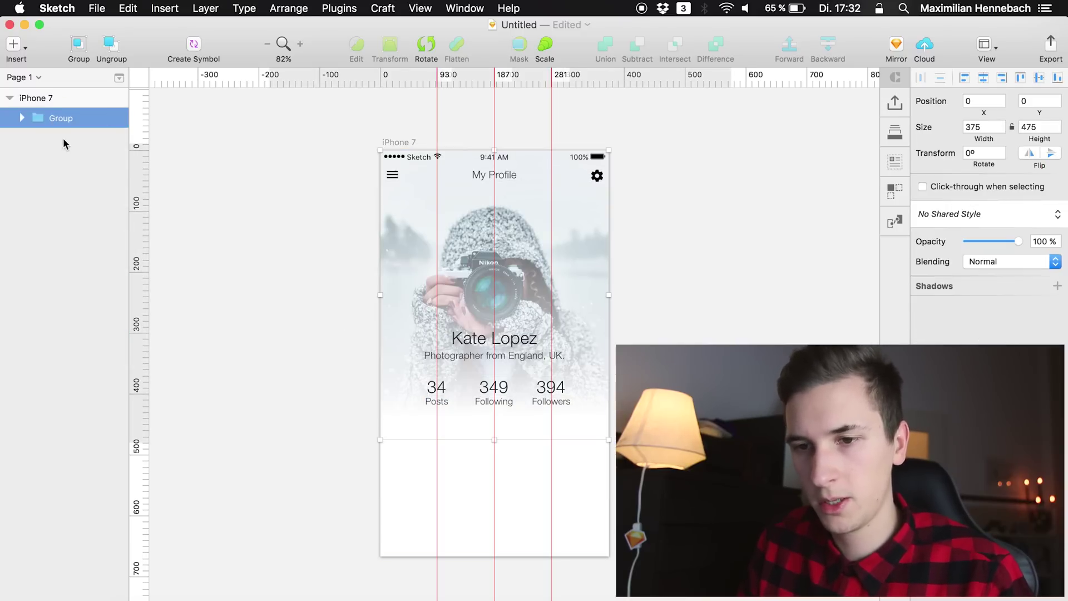
{"action": "double_click", "coordinate": [62, 120]}
{"action": "type", "text": "top"}
{"action": "key", "text": "Return"}
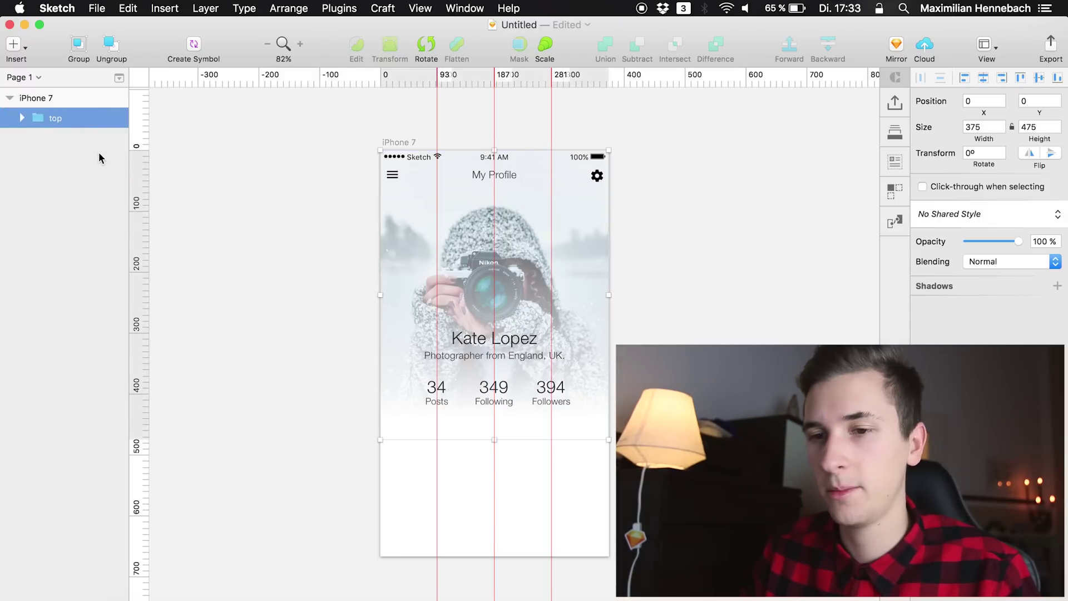
{"action": "key", "text": "r"}
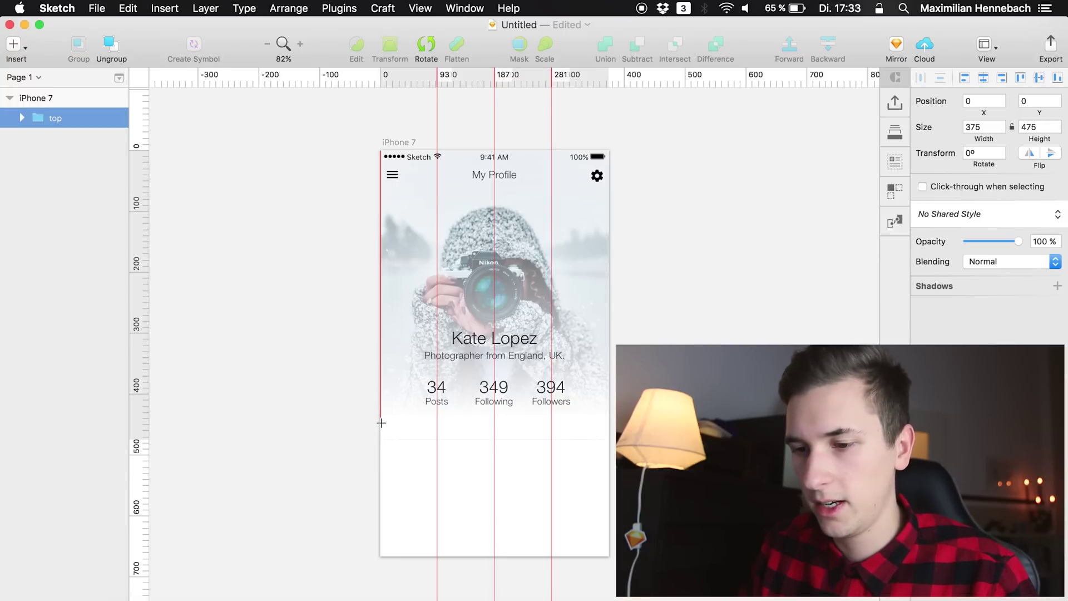
{"action": "left_click_drag", "start_coordinate": [382, 423], "coordinate": [576, 439]}
Duplicate the rectangle for the right half and make both rectangles shorter
{"action": "key", "text": "super+d"}
{"action": "left_click", "coordinate": [470, 463]}
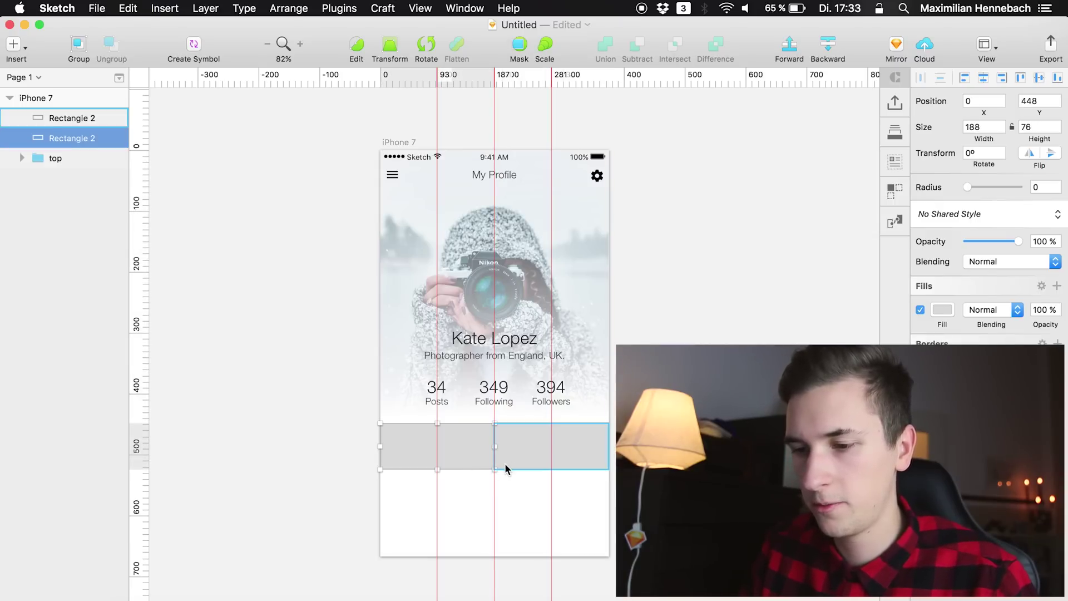
{"action": "left_click", "coordinate": [504, 464], "text": "shift"}
{"action": "left_click_drag", "start_coordinate": [493, 470], "coordinate": [497, 453]}
{"action": "key", "text": "super+z"}
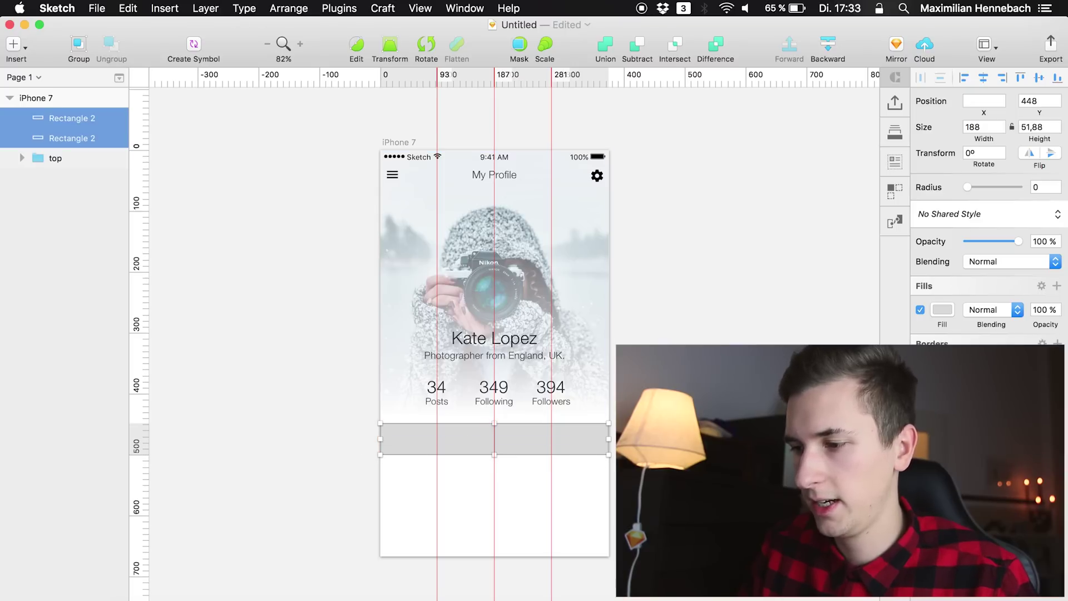
Set the two rectangles' fill colour to FFFFFF
{"action": "left_click", "coordinate": [942, 309]}
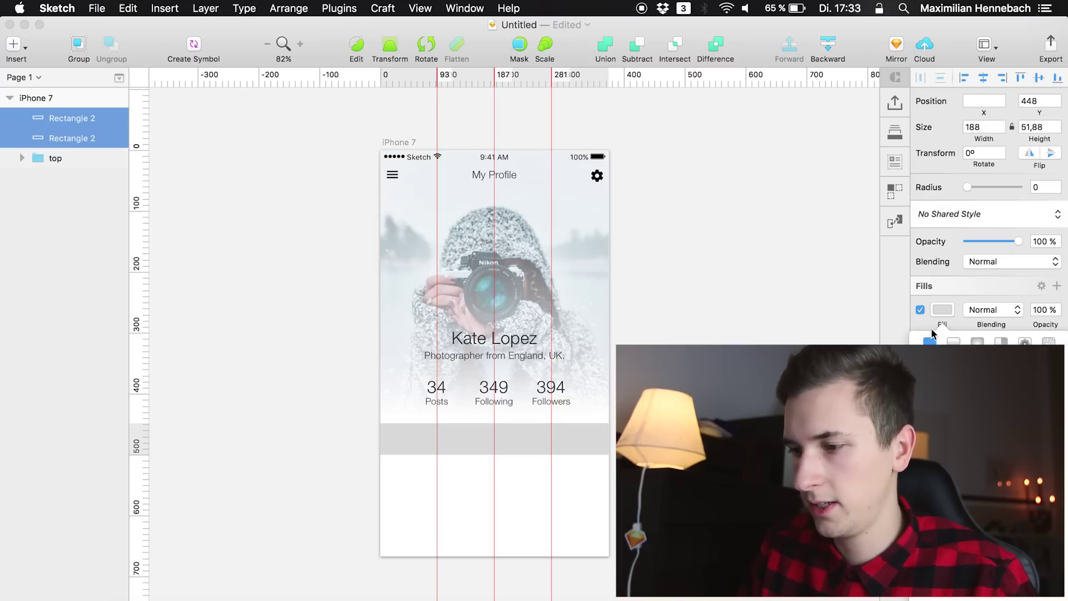
{"action": "type", "text": "ffffff"}
{"action": "key", "text": "Return"}
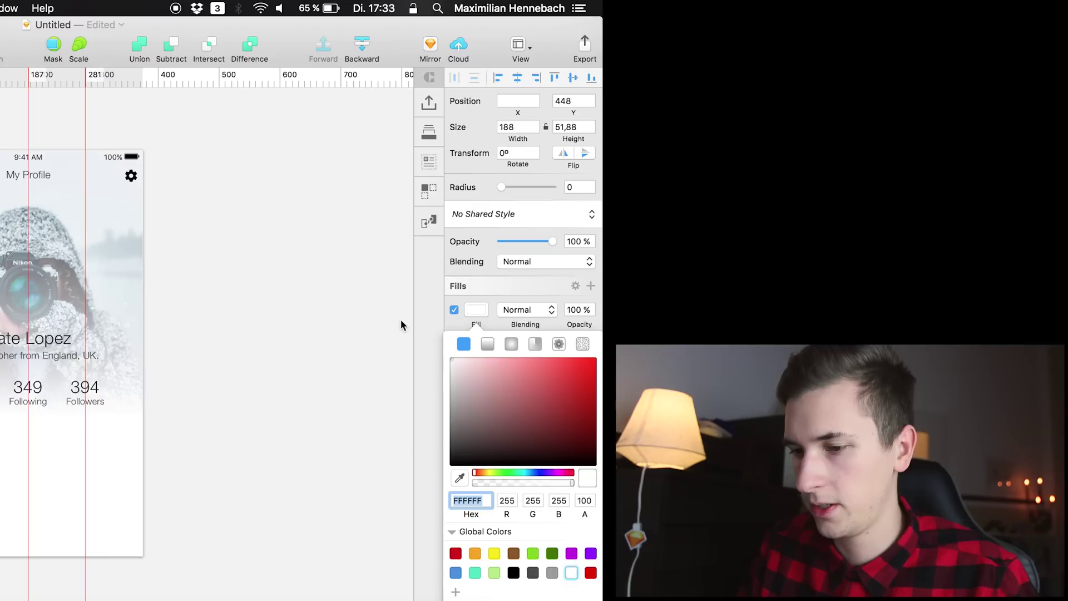
Try a light grey E1E1E1 fill, then settle on white FFFFFF for both rectangles
{"action": "type", "text": "e1e1e1"}
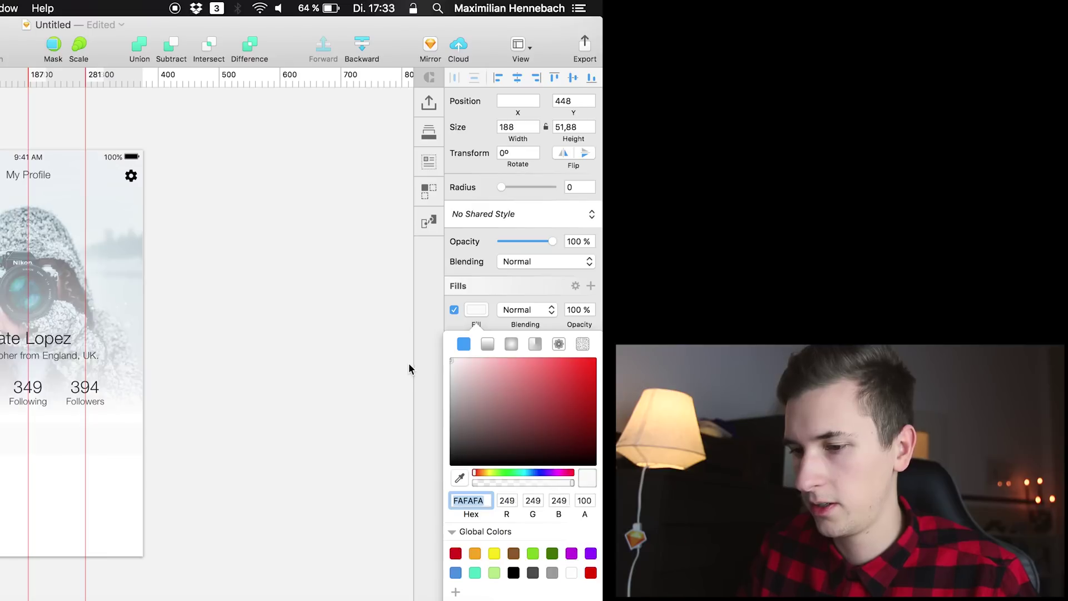
{"action": "key", "text": "Return"}
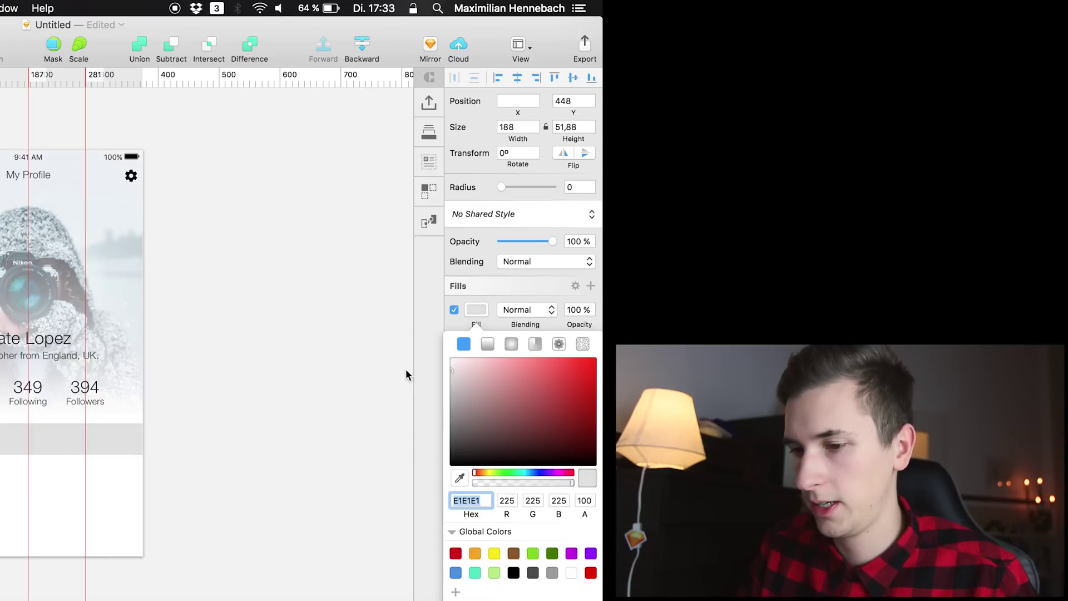
{"action": "type", "text": "ffffff"}
{"action": "left_click", "coordinate": [479, 309]}
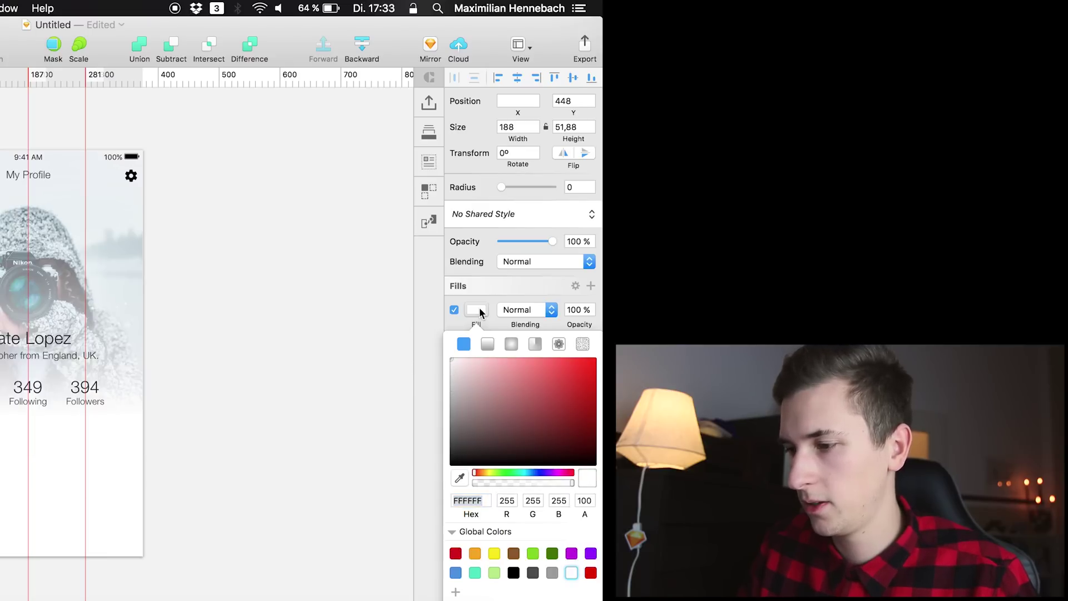
{"action": "left_click", "coordinate": [479, 307]}
Add an outside border in light grey D2D2D2 to both rectangles
{"action": "left_click", "coordinate": [450, 367]}
{"action": "left_click", "coordinate": [526, 368]}
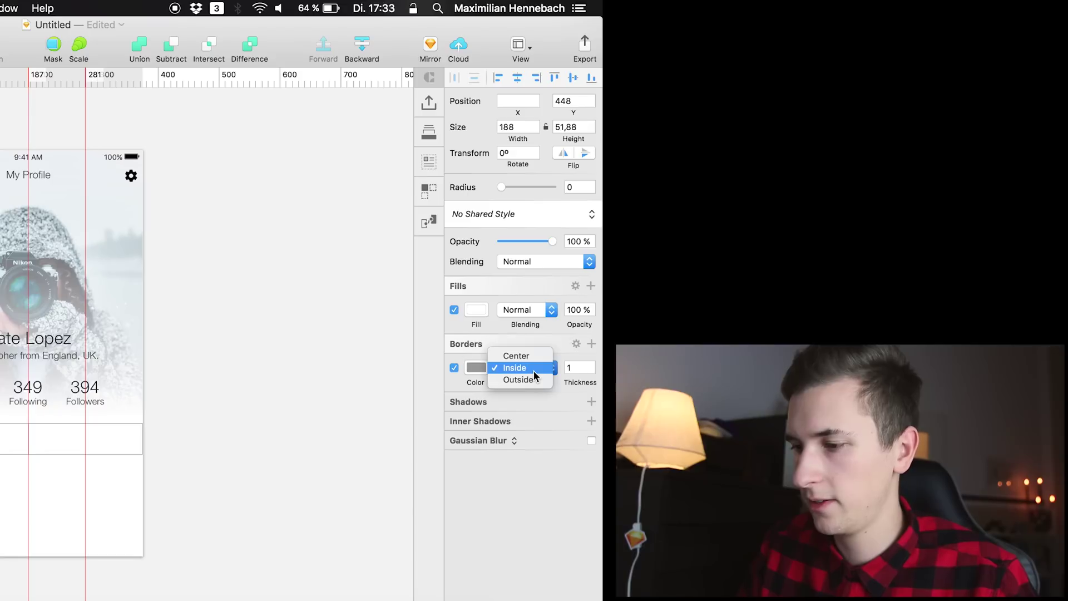
{"action": "left_click", "coordinate": [515, 367]}
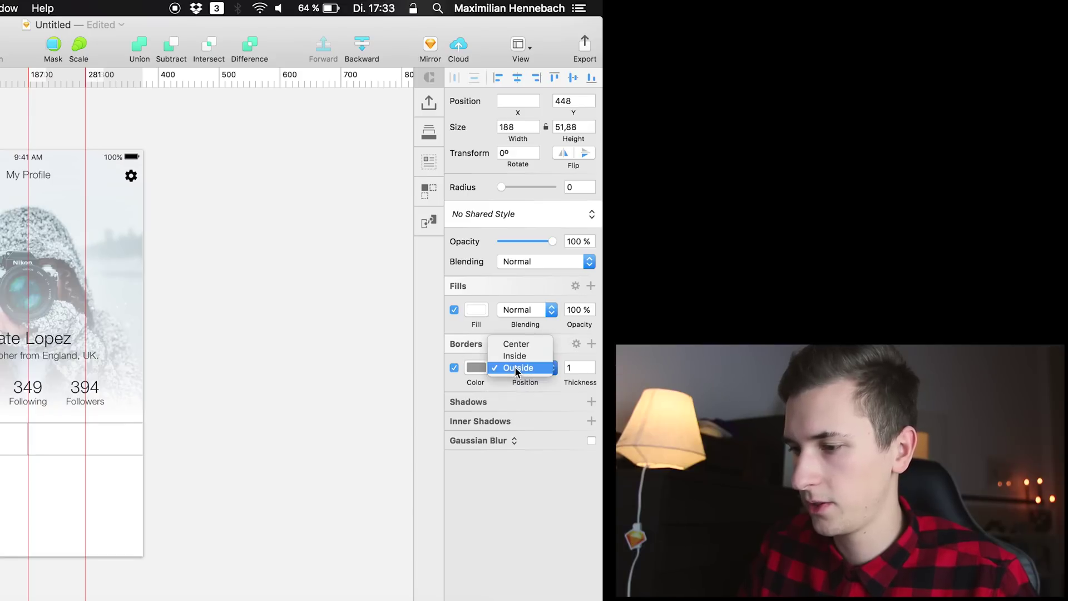
{"action": "left_click", "coordinate": [452, 376]}
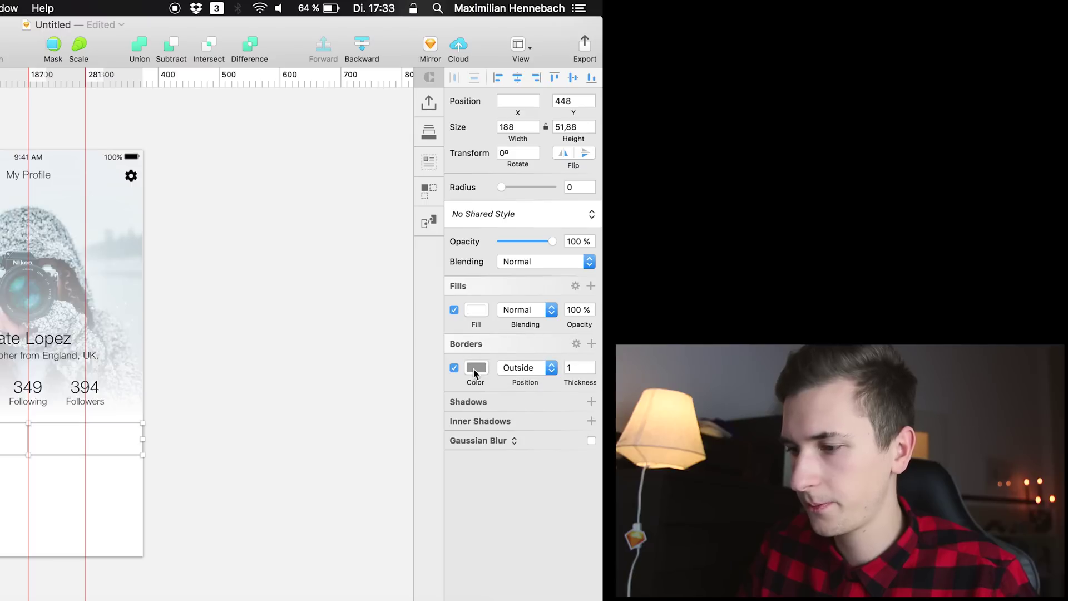
{"action": "left_click", "coordinate": [475, 368]}
{"action": "left_click_drag", "start_coordinate": [467, 412], "coordinate": [419, 396]}
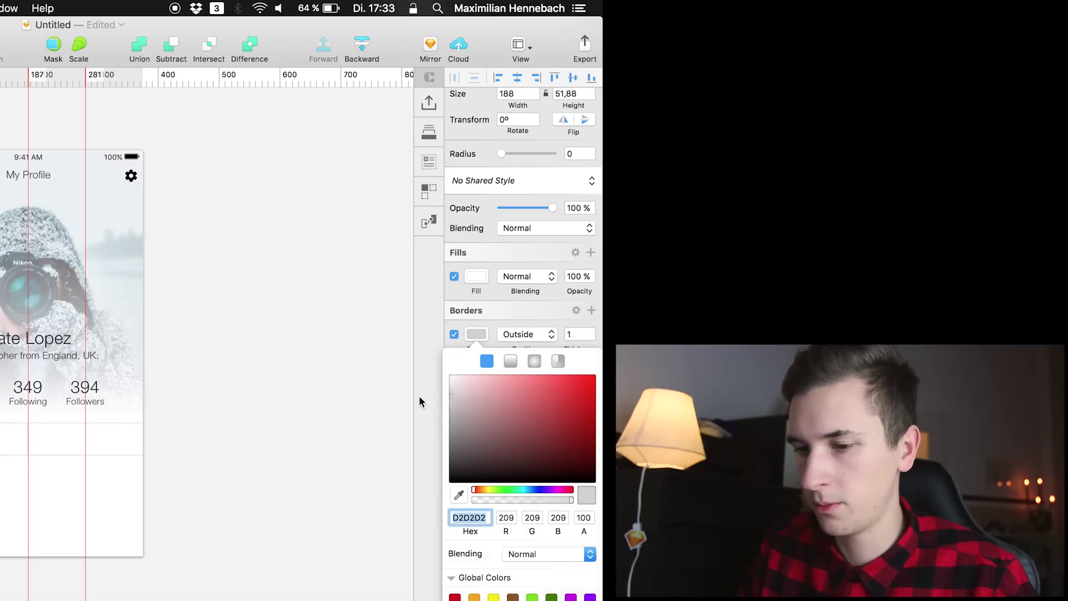
{"action": "left_click", "coordinate": [419, 401]}
Group the two Rectangle 2 layers and name the group 'tabs'
{"action": "left_click", "coordinate": [79, 184]}
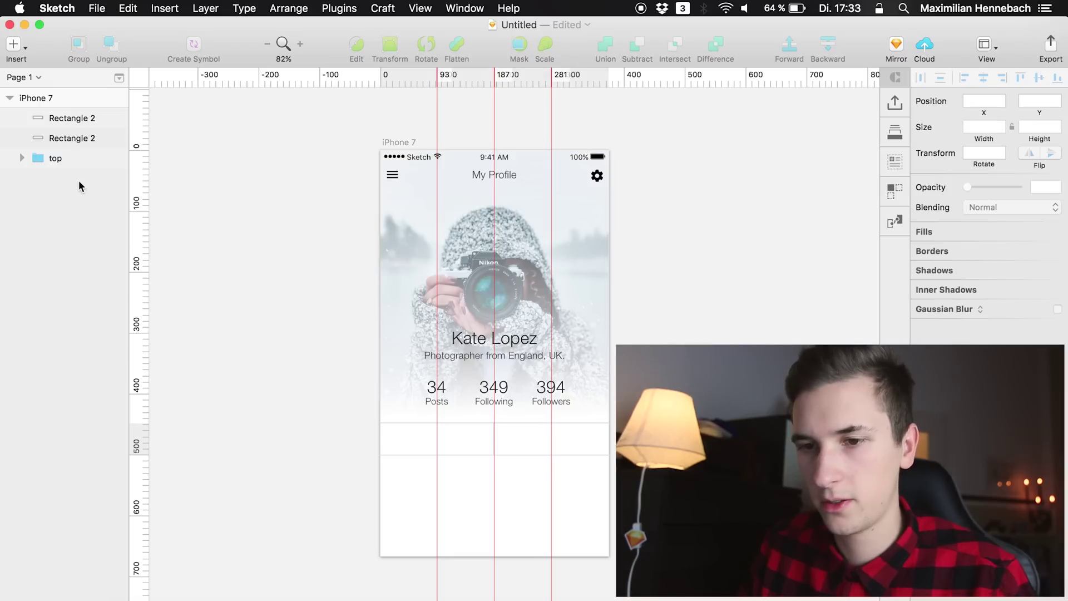
{"action": "left_click", "coordinate": [72, 133]}
{"action": "left_click", "coordinate": [74, 117]}
{"action": "left_click", "coordinate": [71, 137], "text": "shift"}
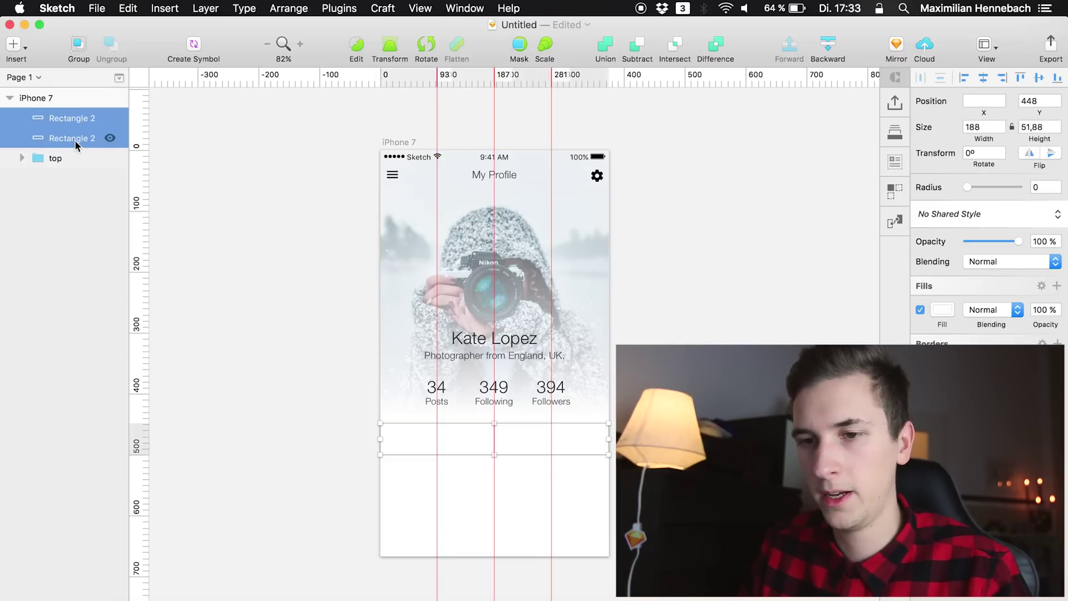
{"action": "key", "text": "super+g"}
{"action": "double_click", "coordinate": [57, 118]}
{"action": "type", "text": "taps"}
{"action": "key", "text": "Return"}
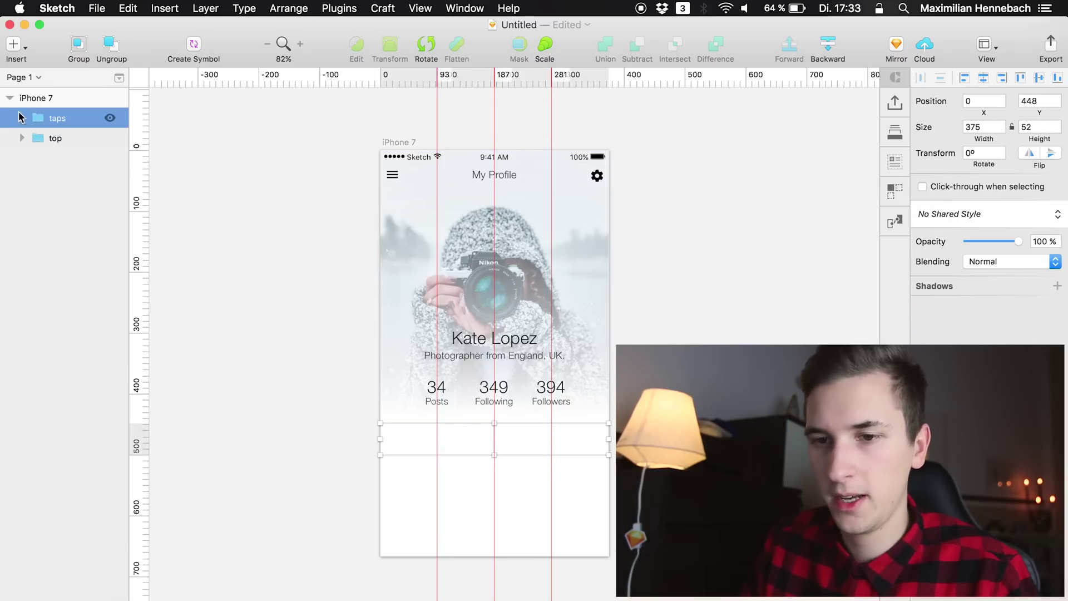
{"action": "left_click", "coordinate": [22, 119]}
{"action": "double_click", "coordinate": [60, 119]}
{"action": "type", "text": "tabs"}
{"action": "key", "text": "Return"}
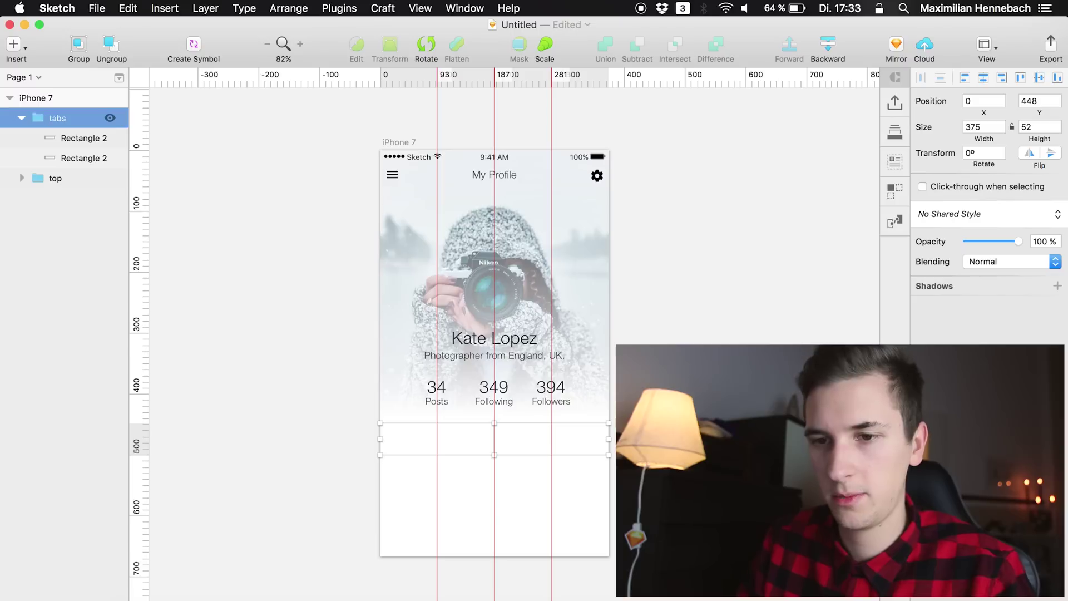
Rename the right tab rectangle '2nd' and the left tab rectangle '1st'
{"action": "double_click", "coordinate": [78, 138]}
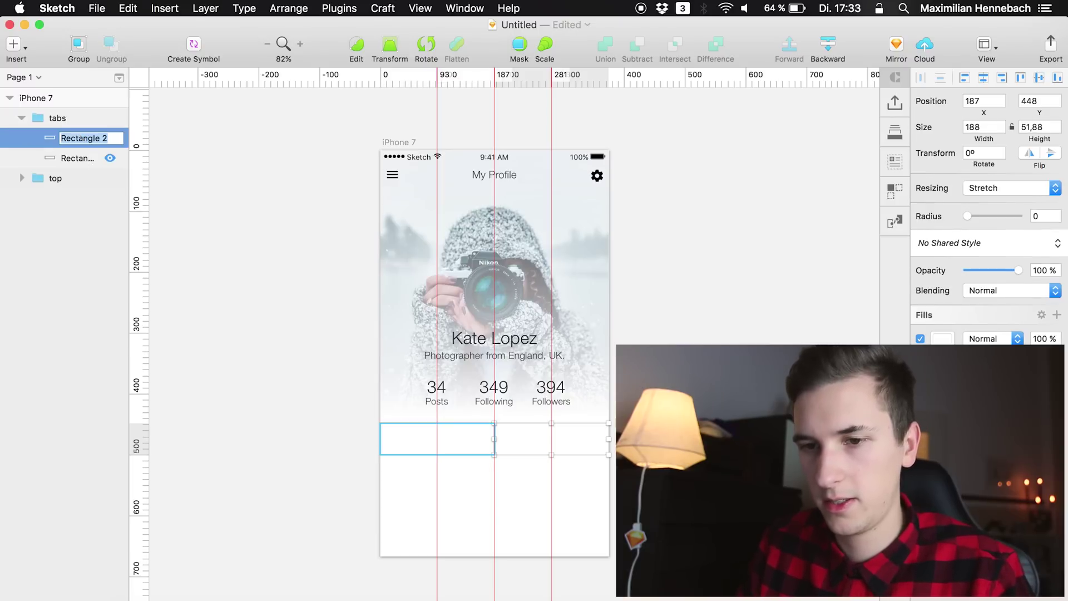
{"action": "type", "text": "2nd"}
{"action": "key", "text": "Return"}
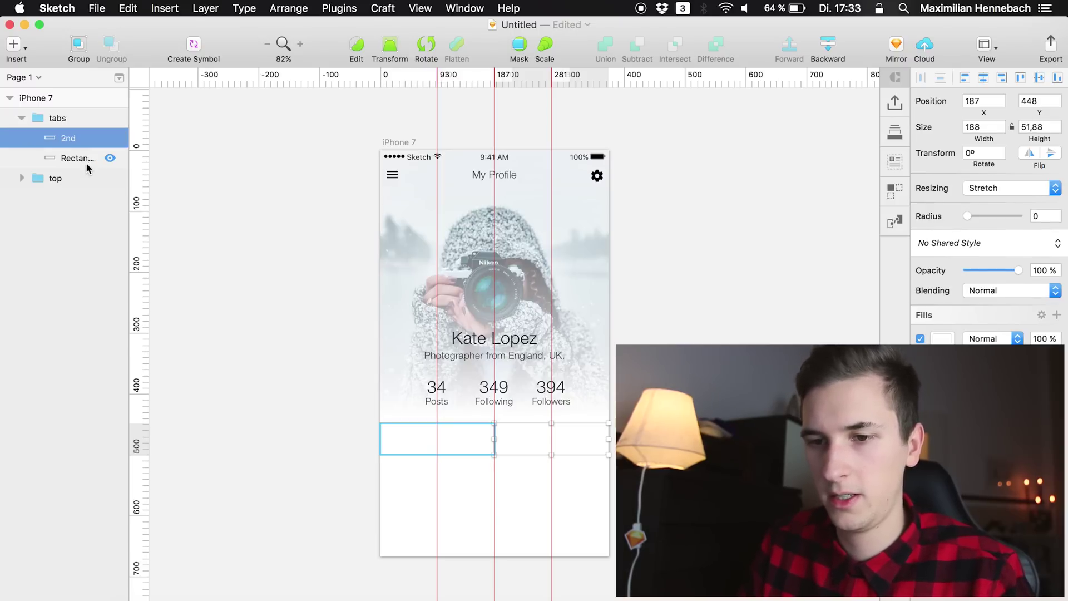
{"action": "double_click", "coordinate": [88, 164]}
{"action": "type", "text": "1st"}
{"action": "key", "text": "Return"}
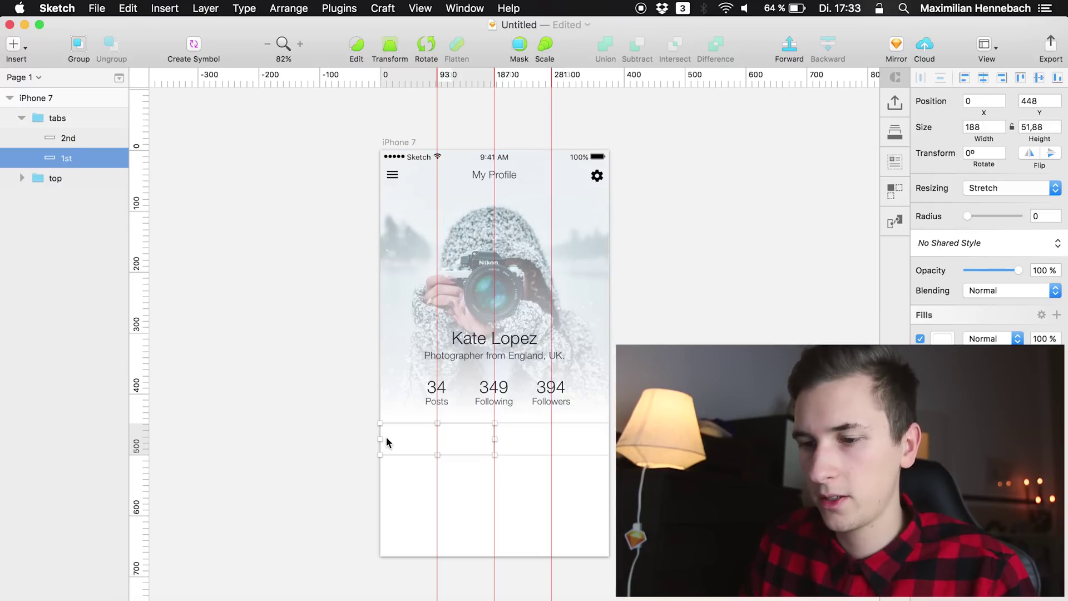
{"action": "scroll", "coordinate": [469, 403], "scroll_direction": "up", "scroll_amount": 5}
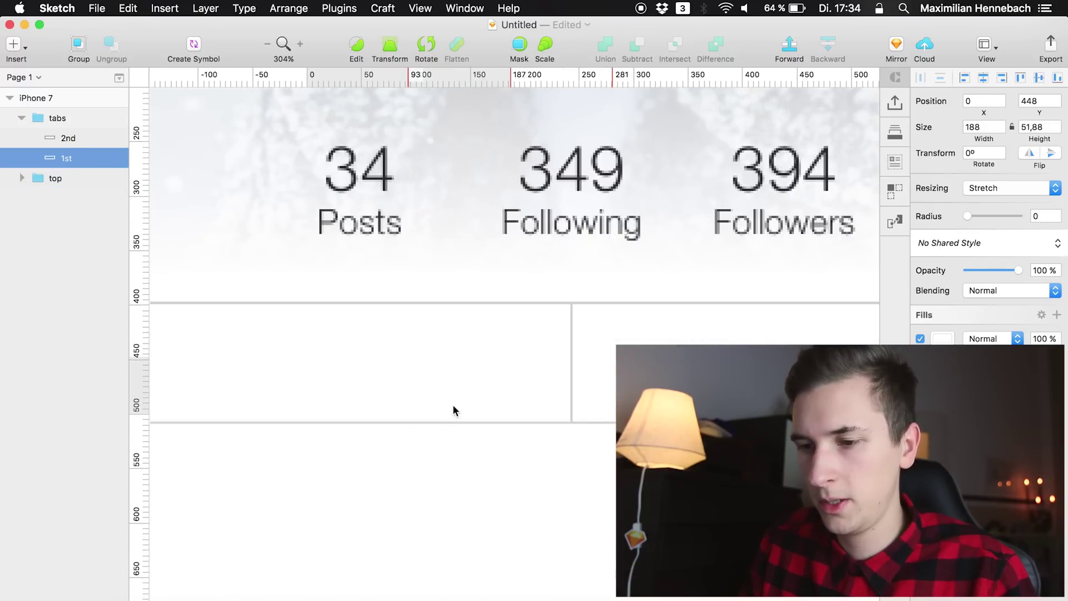
Paste copies of the Posts and Followers labels into the tabs group and nudge them into the tab bar
{"action": "scroll", "coordinate": [453, 406], "scroll_direction": "up", "scroll_amount": 4}
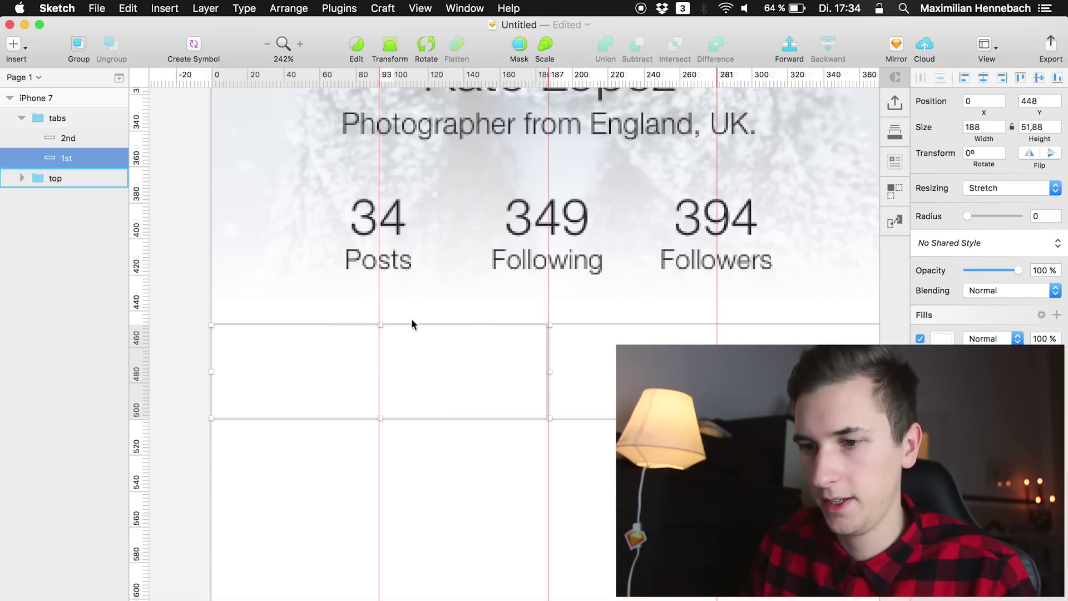
{"action": "left_click", "coordinate": [384, 261]}
{"action": "left_click", "coordinate": [385, 261]}
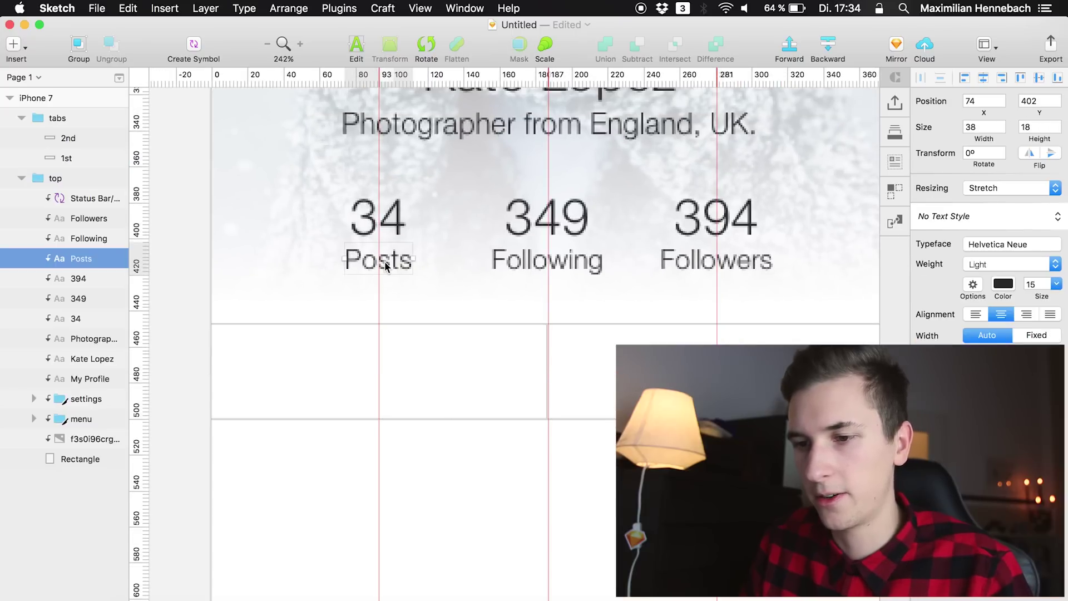
{"action": "left_click", "coordinate": [95, 216], "text": "super"}
{"action": "key", "text": "super+c"}
{"action": "left_click", "coordinate": [63, 146]}
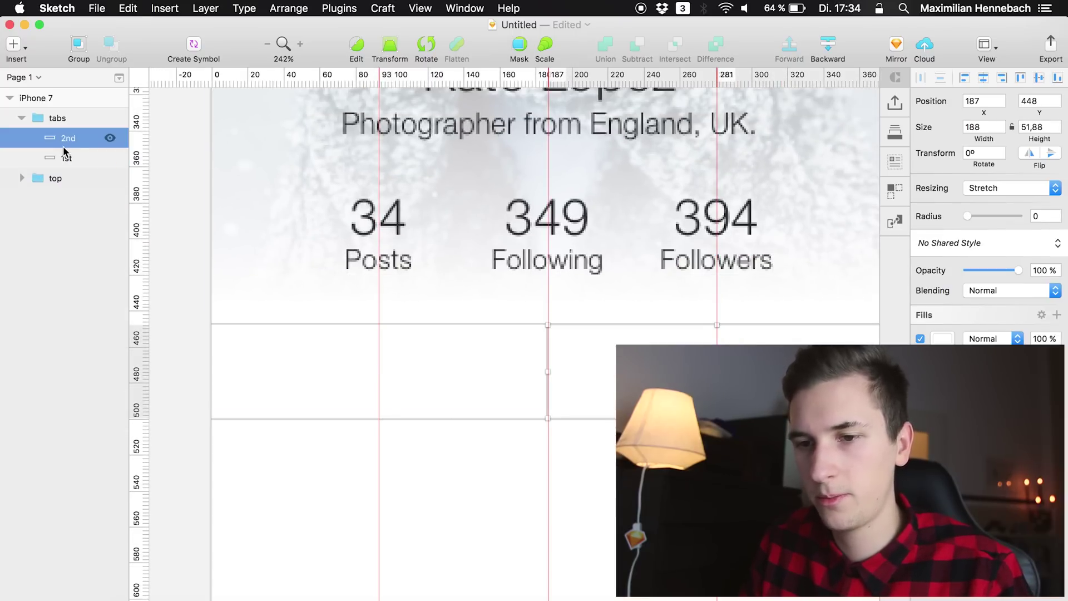
{"action": "key", "text": "super+v"}
{"action": "key", "text": "shift+Down"}
{"action": "key", "text": "shift+Down"}
{"action": "key", "text": "shift+Down"}
{"action": "key", "text": "shift+Down"}
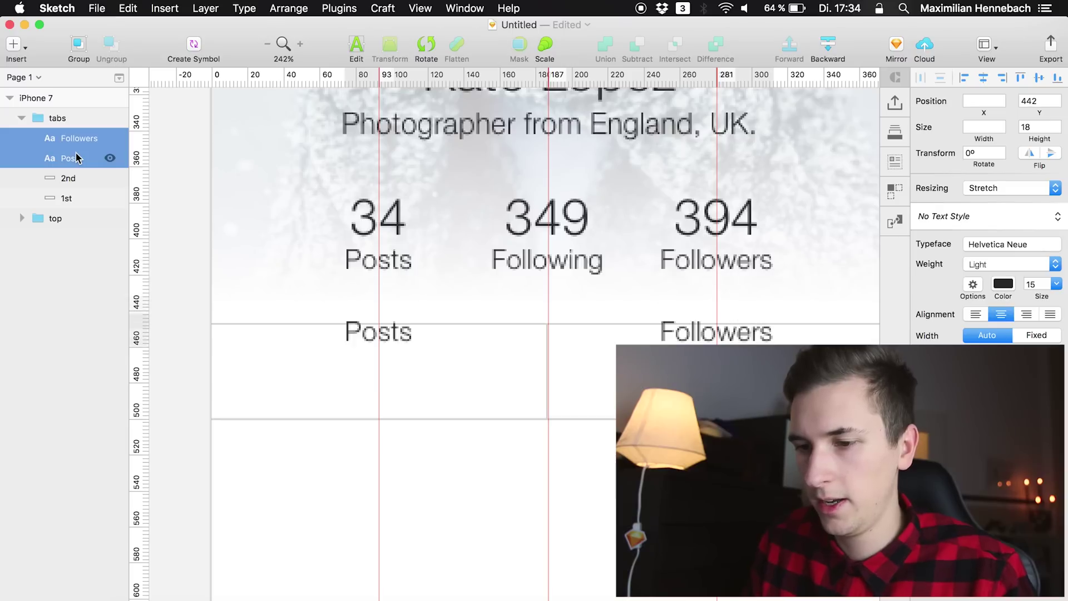
{"action": "key", "text": "shift+Down"}
{"action": "key", "text": "shift+Down"}
{"action": "key", "text": "Down"}
{"action": "key", "text": "Down"}
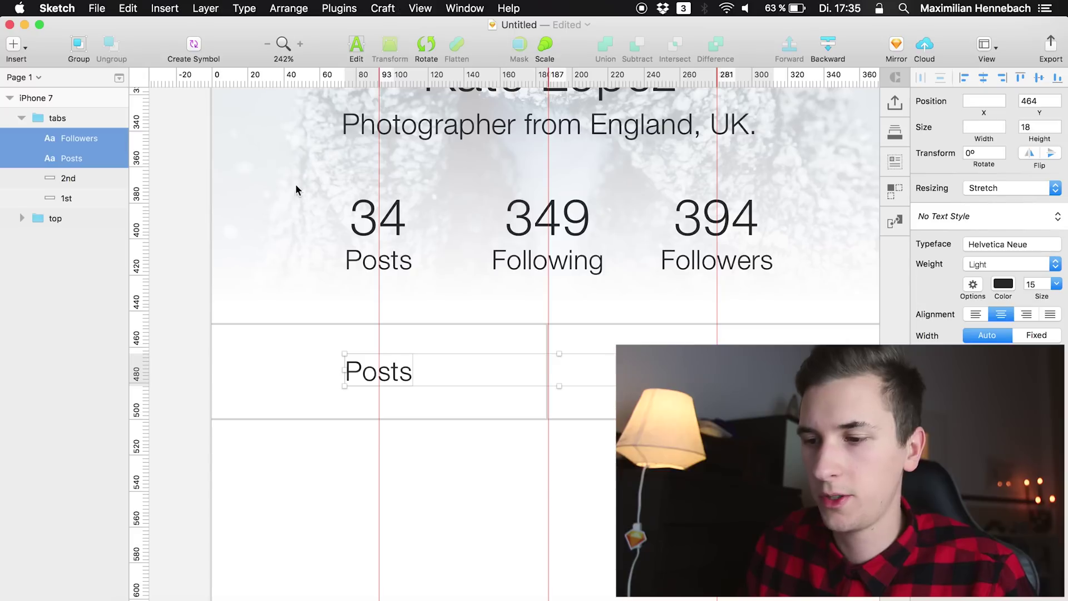
Change the pasted labels to read PHOTOS and VIDEOS
{"action": "double_click", "coordinate": [380, 374]}
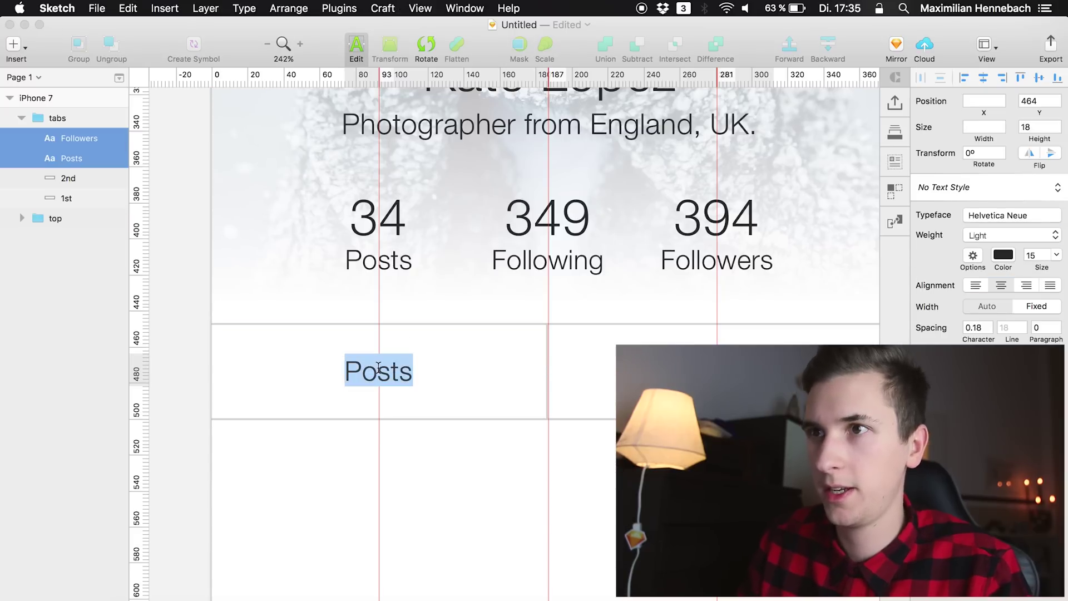
{"action": "type", "text": "P"}
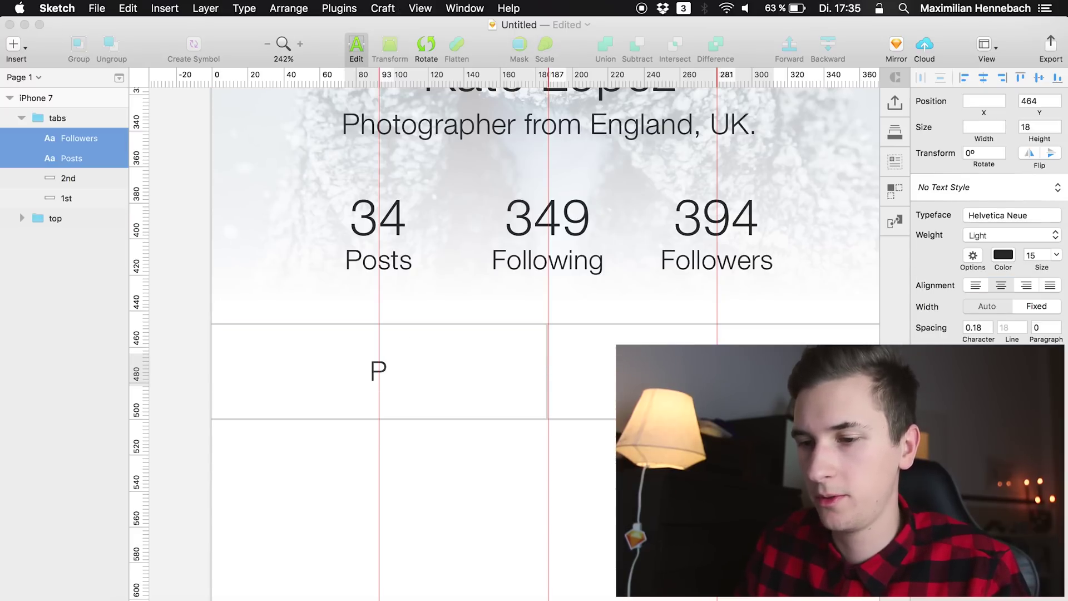
{"action": "type", "text": "HOTOS"}
{"action": "key", "text": "Escape"}
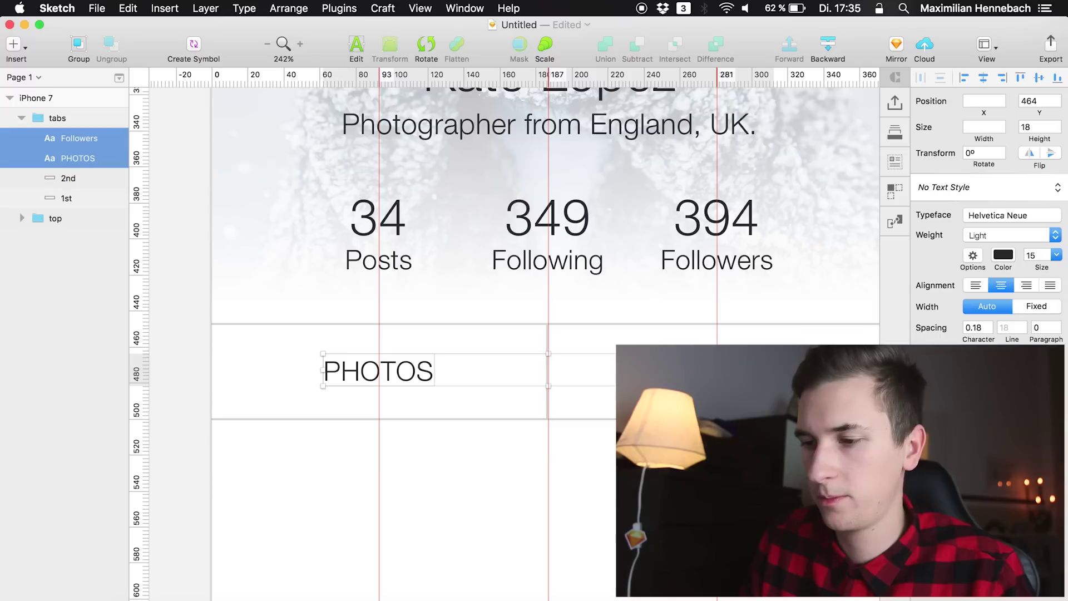
{"action": "left_click", "coordinate": [68, 178]}
{"action": "left_click", "coordinate": [79, 138]}
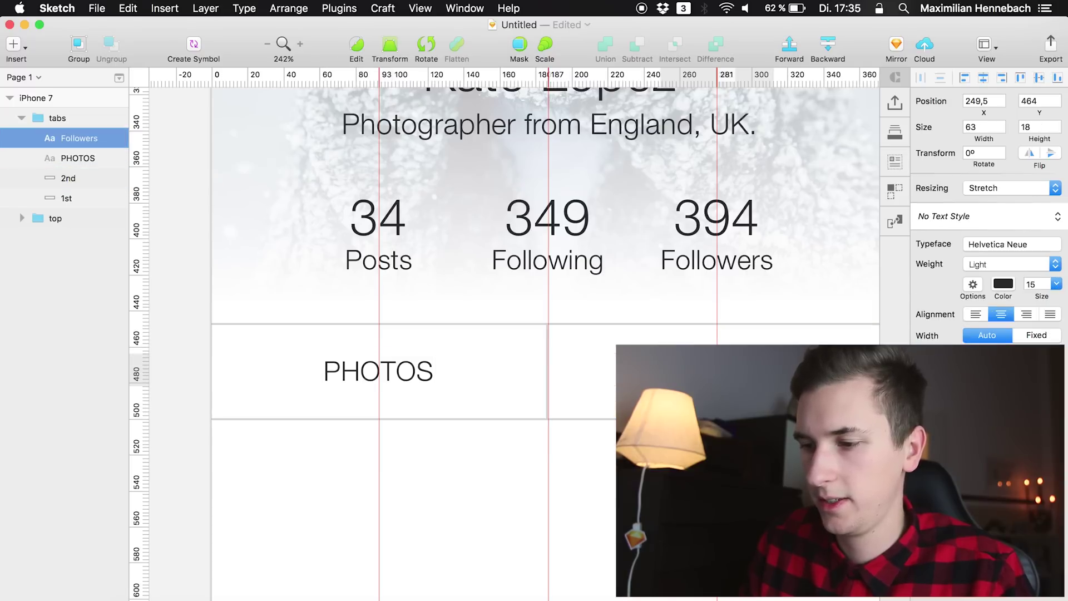
{"action": "key", "text": "Escape"}
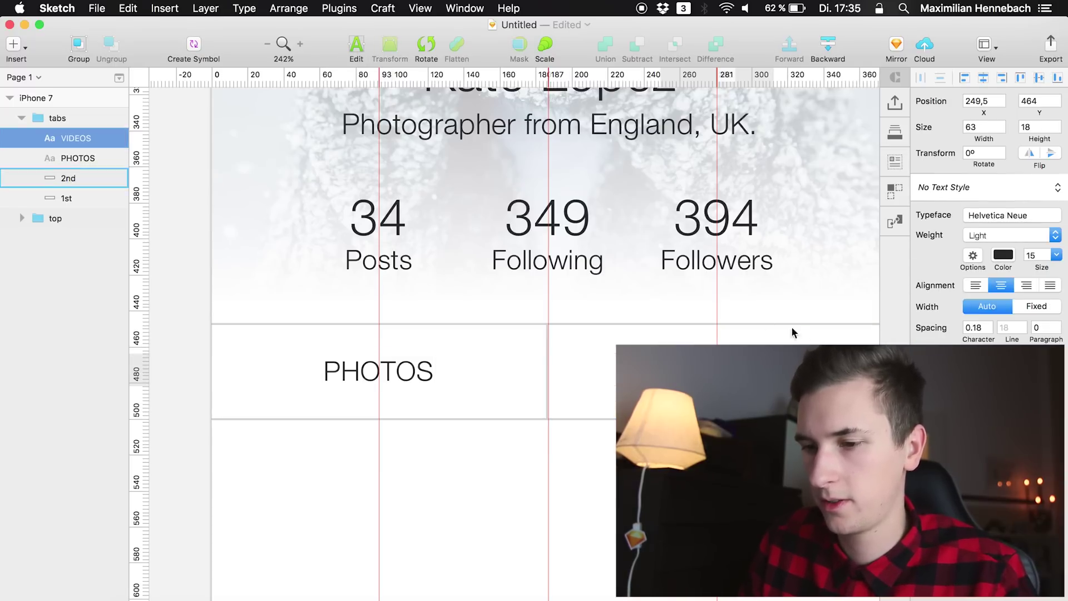
{"action": "left_click", "coordinate": [396, 371]}
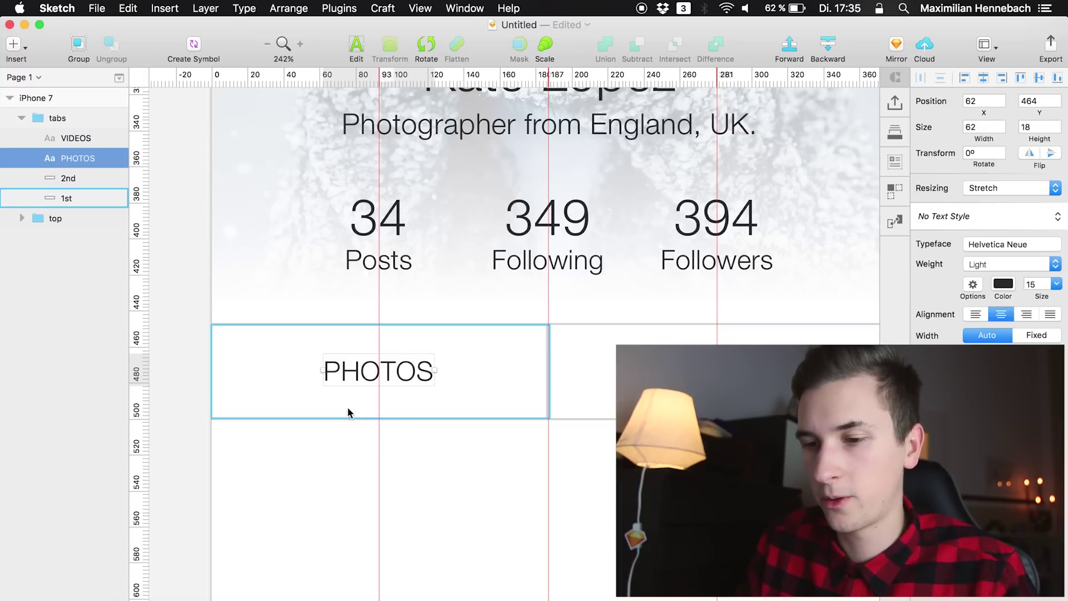
Duplicate the PHOTOS tab rectangle below the tab and name the copy 'indicator'
{"action": "left_click", "coordinate": [463, 379]}
{"action": "key", "text": "super+c"}
{"action": "key", "text": "super+v"}
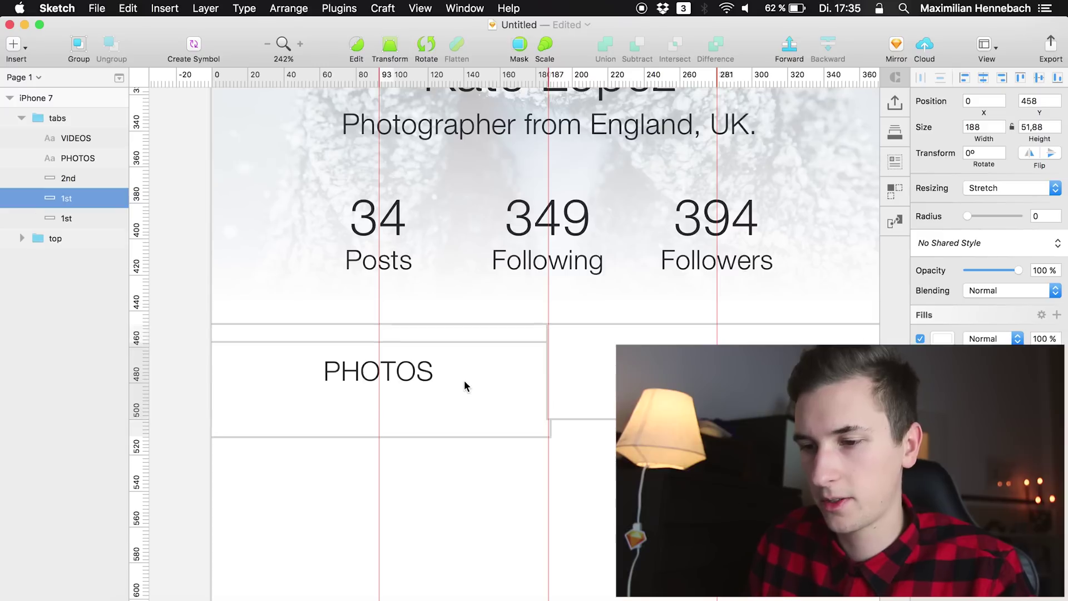
{"action": "key", "text": "shift+Down"}
{"action": "key", "text": "shift+Down"}
{"action": "key", "text": "shift+Down"}
{"action": "key", "text": "shift+Down"}
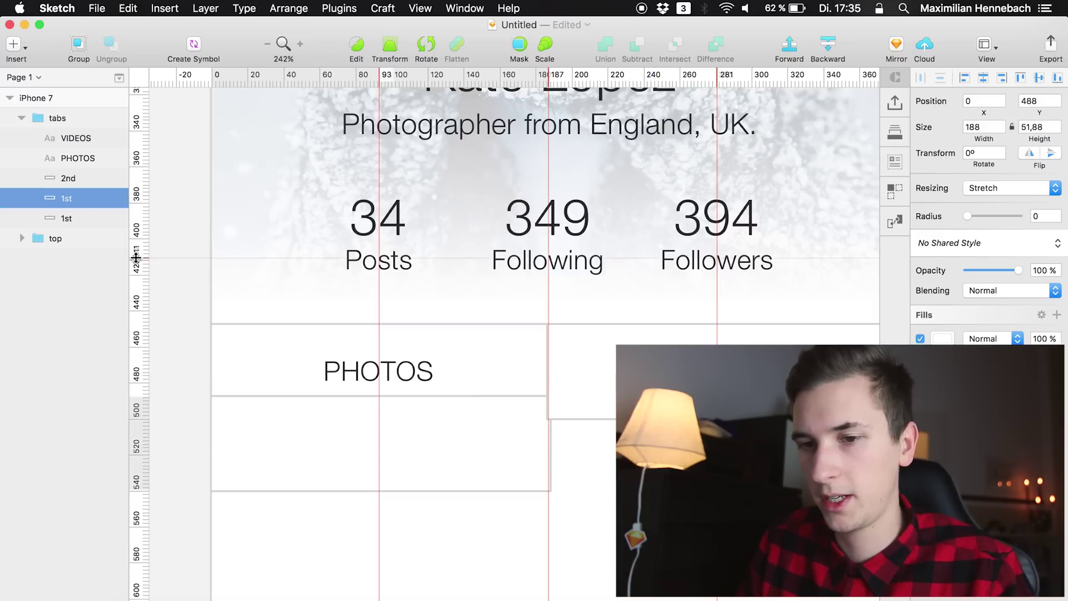
{"action": "double_click", "coordinate": [66, 198]}
{"action": "key", "text": "BackSpace"}
{"action": "type", "text": "indiciat"}
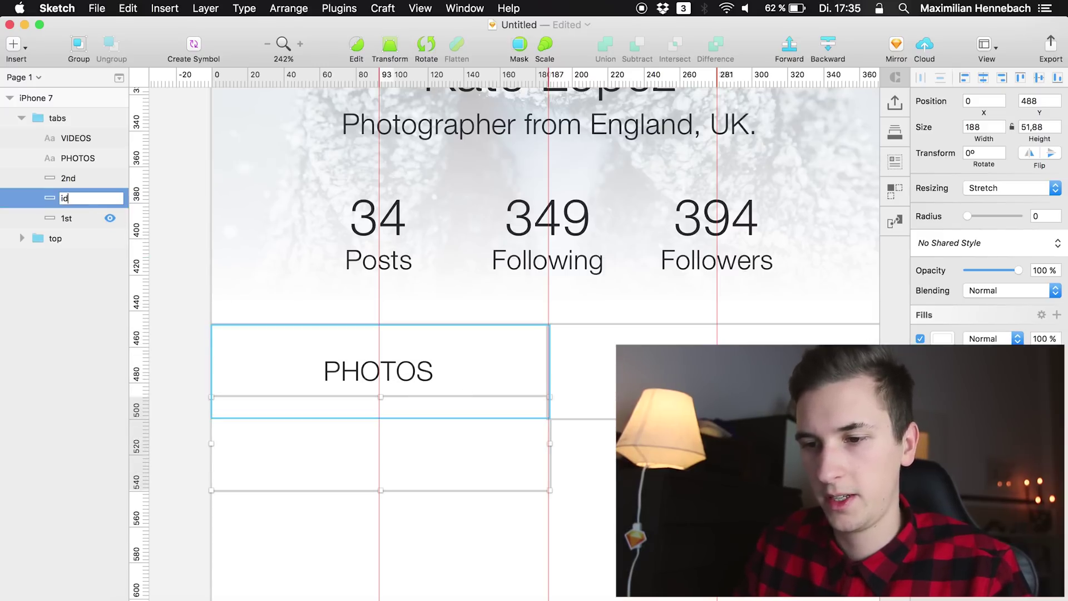
{"action": "type", "text": "cator"}
{"action": "key", "text": "Return"}
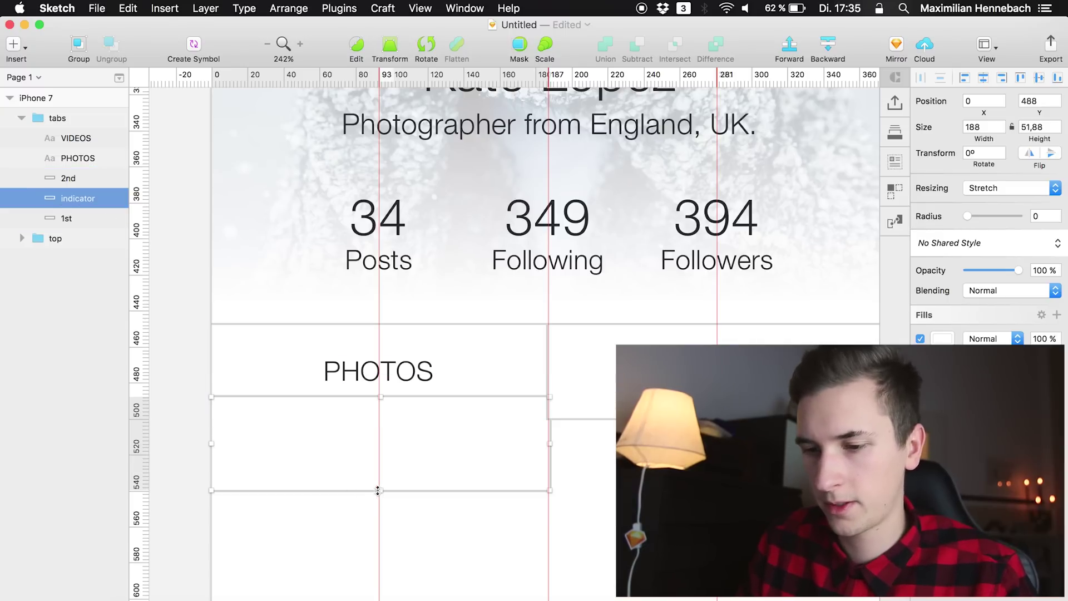
Shrink the indicator to a thin bar, fill it with the 394 number's dark colour, and lower it slightly
{"action": "left_click_drag", "start_coordinate": [378, 490], "coordinate": [380, 418]}
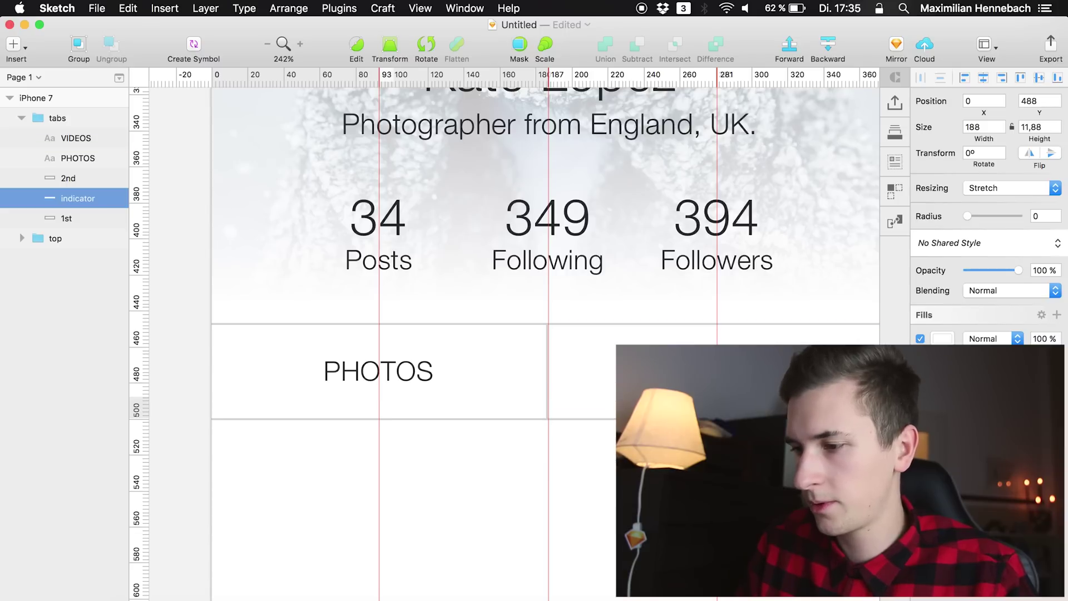
{"action": "left_click", "coordinate": [940, 339]}
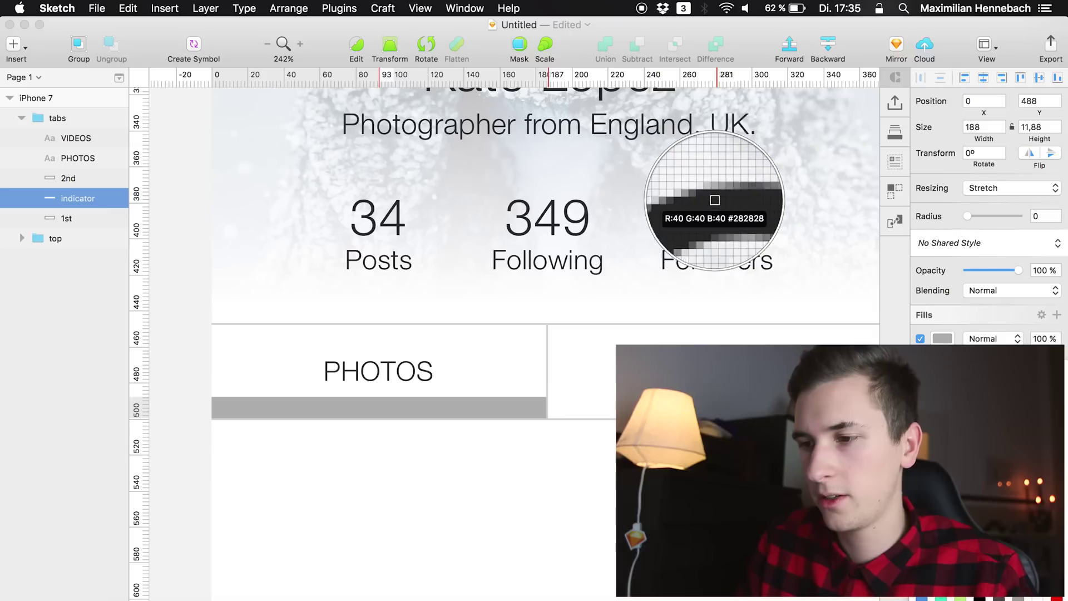
{"action": "left_click", "coordinate": [727, 215]}
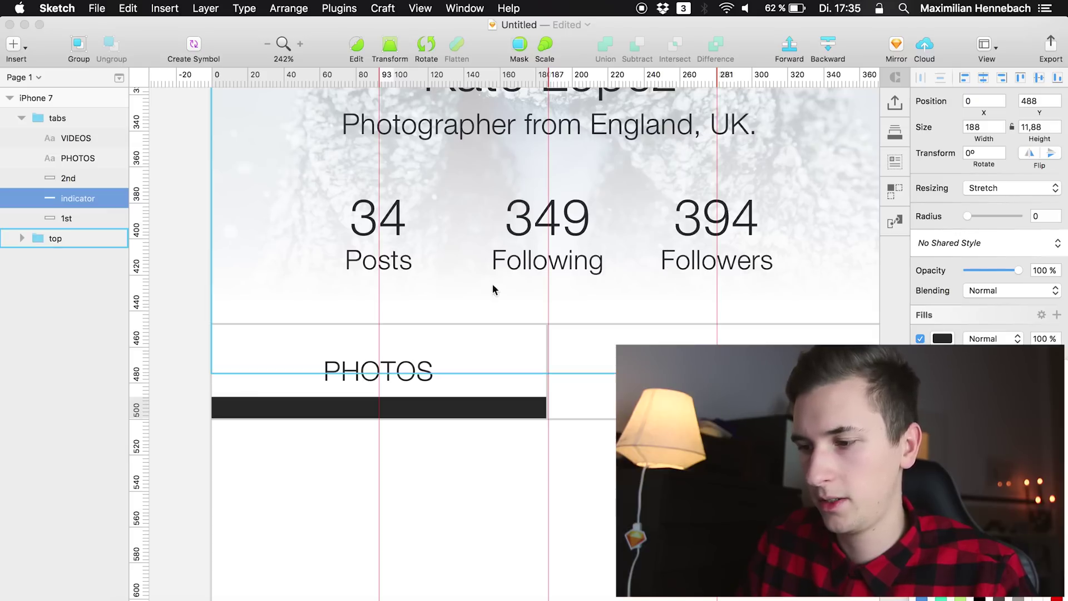
{"action": "left_click", "coordinate": [376, 406]}
{"action": "left_click_drag", "start_coordinate": [382, 407], "coordinate": [380, 412]}
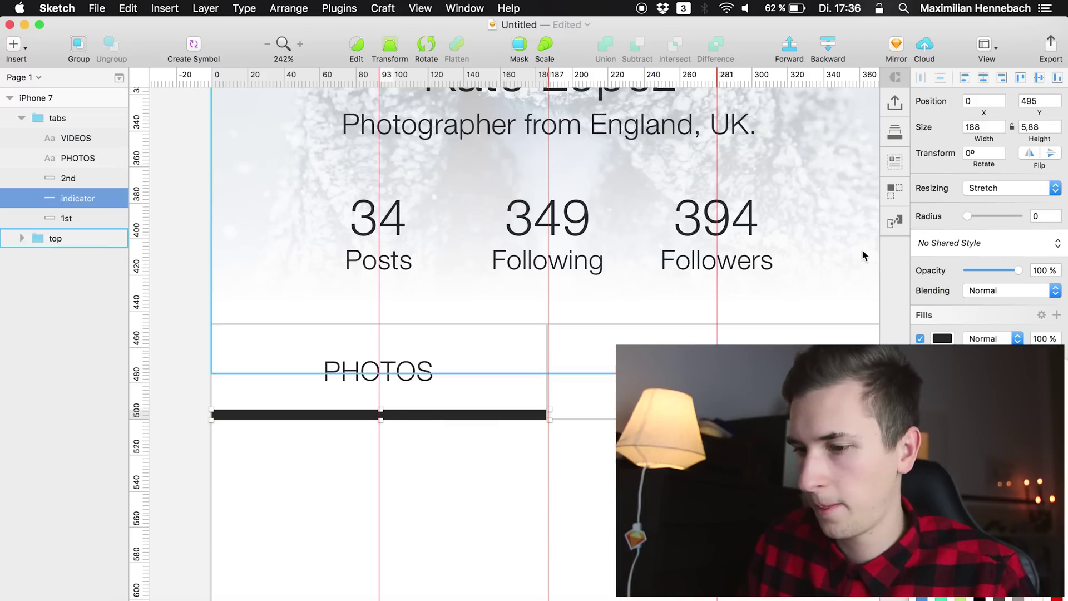
{"action": "left_click", "coordinate": [173, 379]}
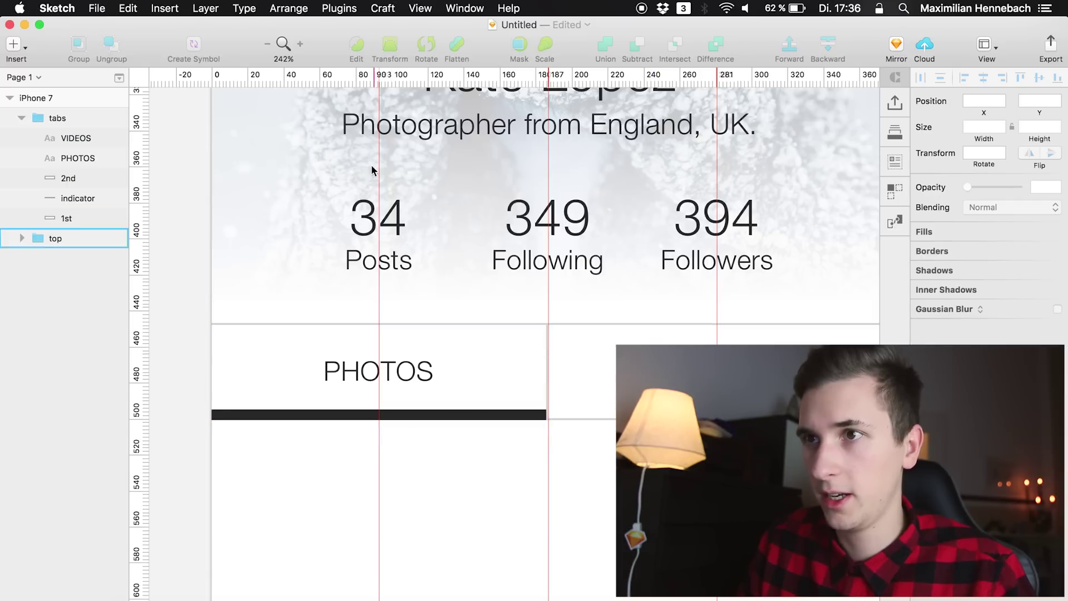
{"action": "scroll", "coordinate": [344, 359], "scroll_direction": "down", "scroll_amount": 5}
Draw a 188×188 grey square under PHOTOS and duplicate it beside it under VIDEOS
{"action": "scroll", "coordinate": [456, 389], "scroll_direction": "down", "scroll_amount": 5}
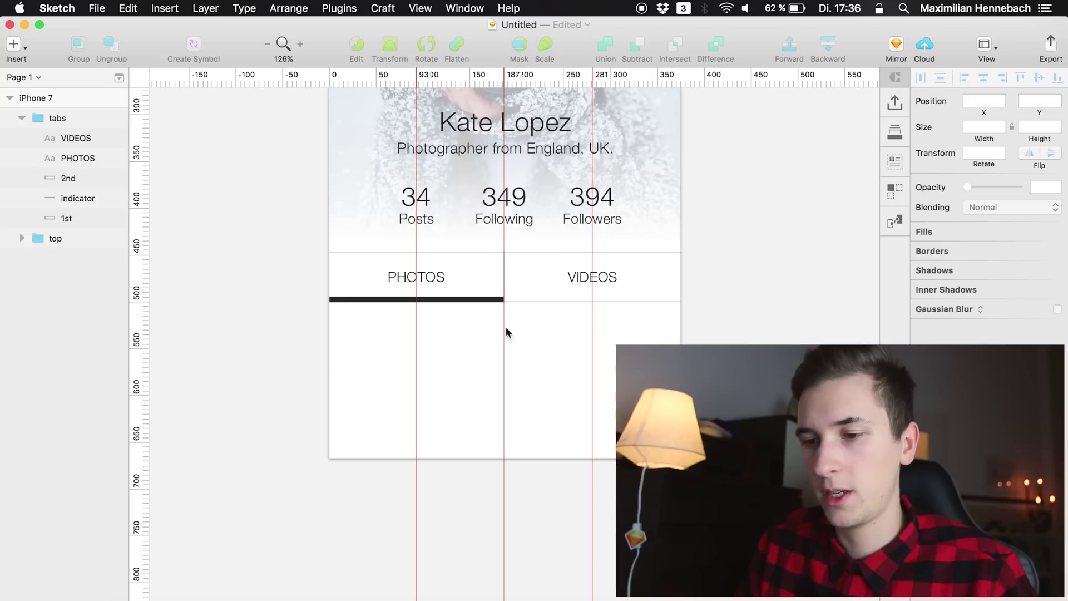
{"action": "left_click", "coordinate": [73, 141]}
{"action": "key", "text": "r"}
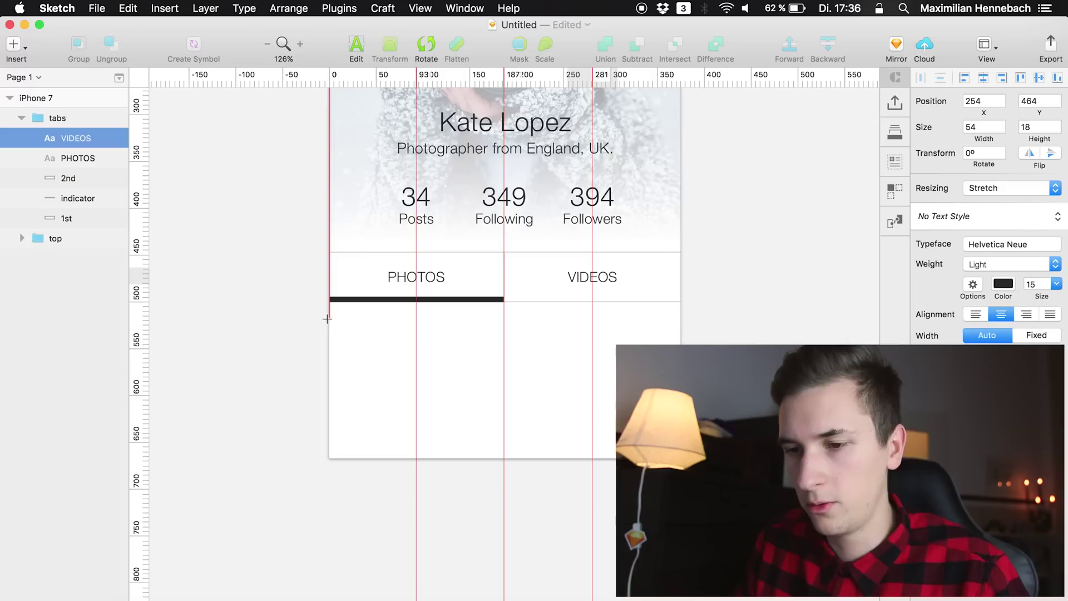
{"action": "left_click_drag", "start_coordinate": [329, 304], "coordinate": [506, 479]}
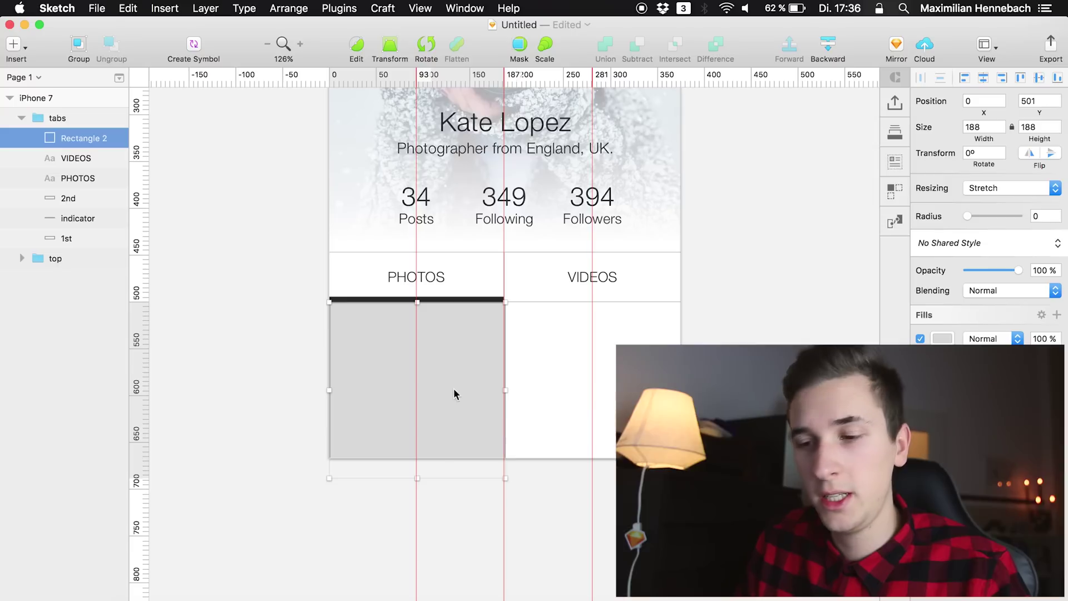
{"action": "key", "text": "super+d"}
{"action": "key", "text": "shift+Right"}
{"action": "key", "text": "shift+Right"}
{"action": "key", "text": "shift+Right"}
{"action": "key", "text": "shift+Right"}
{"action": "key", "text": "shift+Right"}
{"action": "key", "text": "shift+Right"}
{"action": "key", "text": "shift+Right"}
{"action": "key", "text": "shift+Right"}
{"action": "key", "text": "shift+Right"}
{"action": "key", "text": "shift+Right"}
{"action": "key", "text": "shift+Right"}
{"action": "key", "text": "shift+Right"}
{"action": "key", "text": "shift+Right"}
{"action": "key", "text": "shift+Right"}
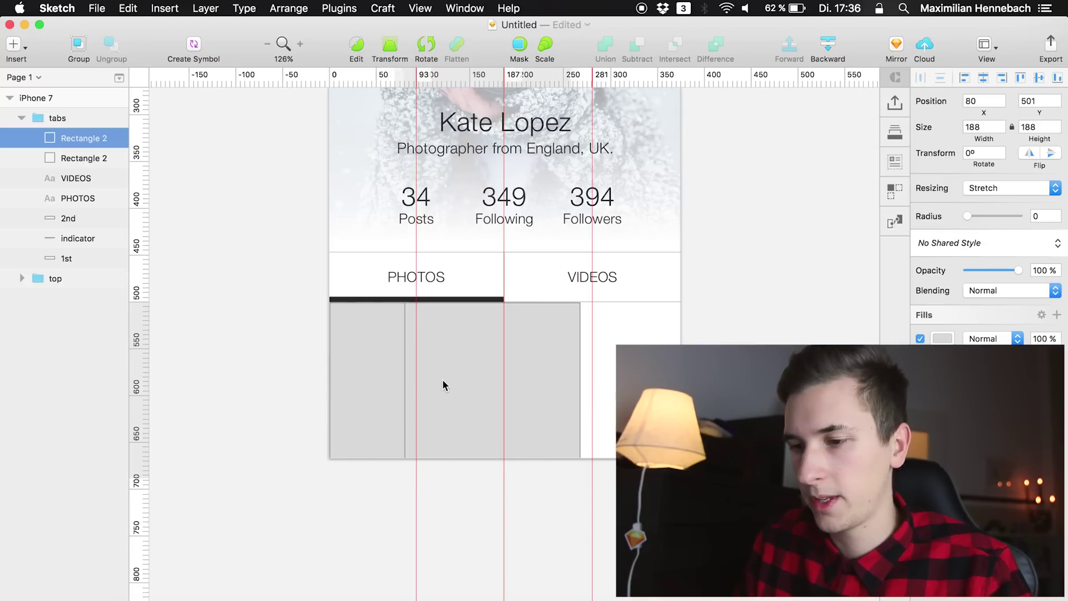
{"action": "key", "text": "shift+Right"}
{"action": "key", "text": "shift+Right"}
{"action": "key", "text": "shift+Right"}
{"action": "key", "text": "shift+Right"}
{"action": "key", "text": "Right"}
{"action": "key", "text": "Right"}
{"action": "key", "text": "Right"}
{"action": "key", "text": "Right"}
{"action": "key", "text": "Right"}
{"action": "key", "text": "Right"}
{"action": "key", "text": "Right"}
{"action": "key", "text": "Right"}
{"action": "key", "text": "Right"}
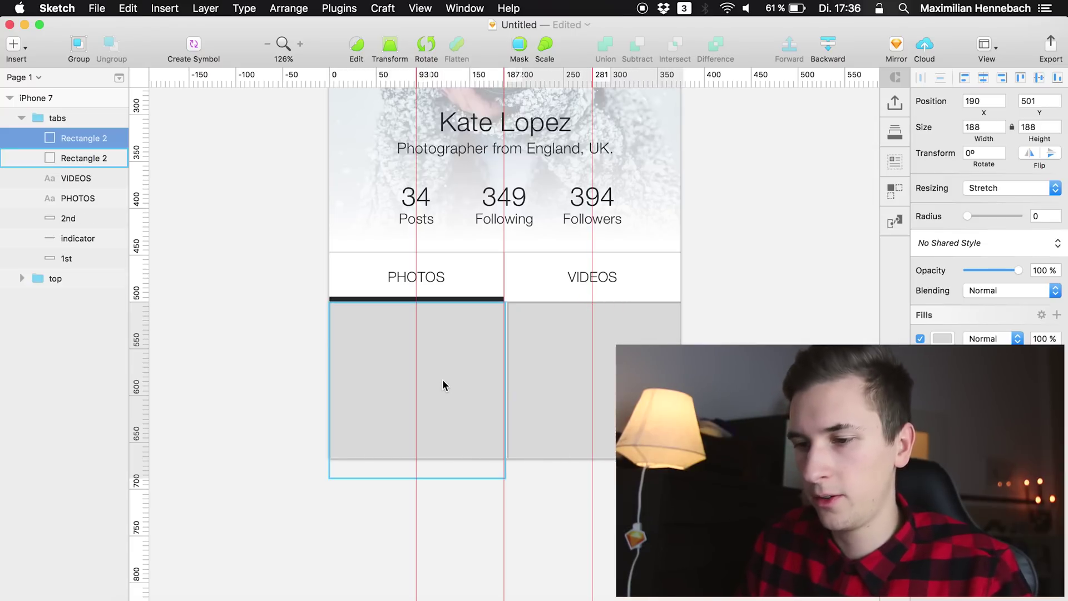
{"action": "key", "text": "Left"}
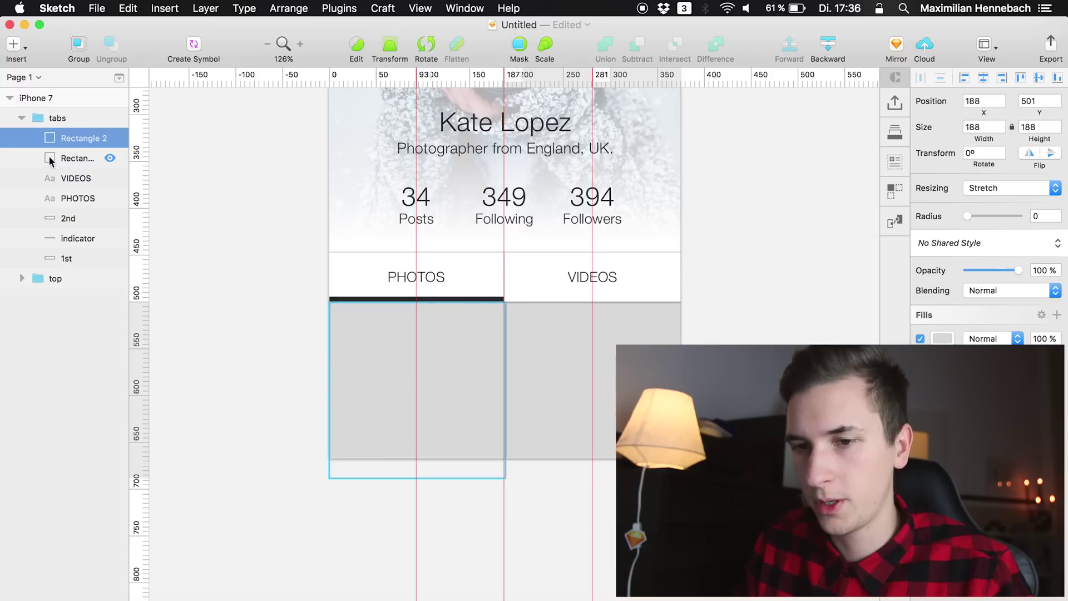
{"action": "left_click", "coordinate": [52, 157]}
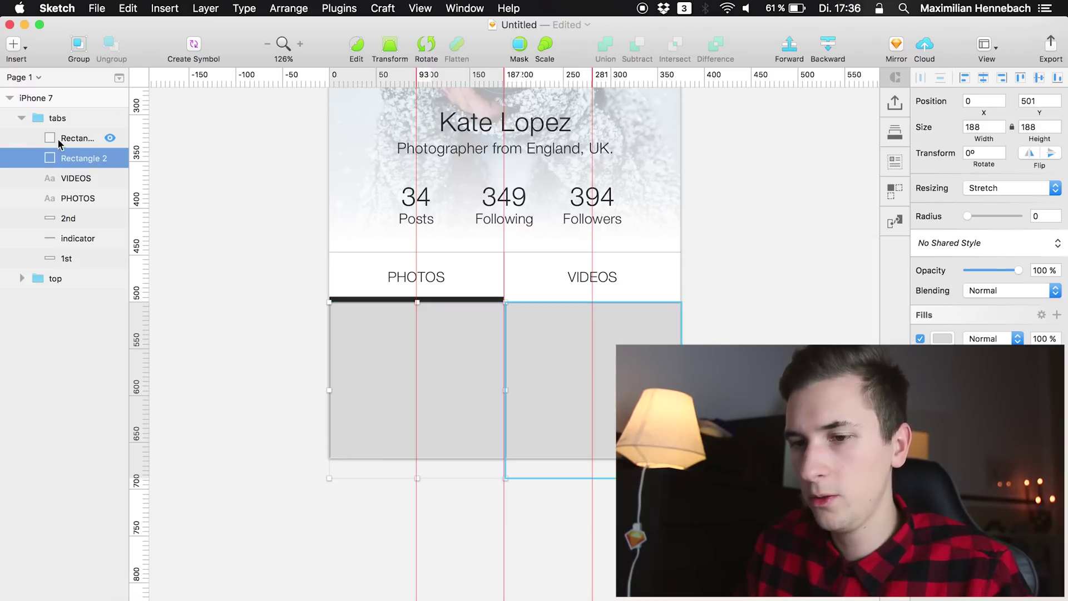
{"action": "left_click", "coordinate": [58, 140], "text": "shift"}
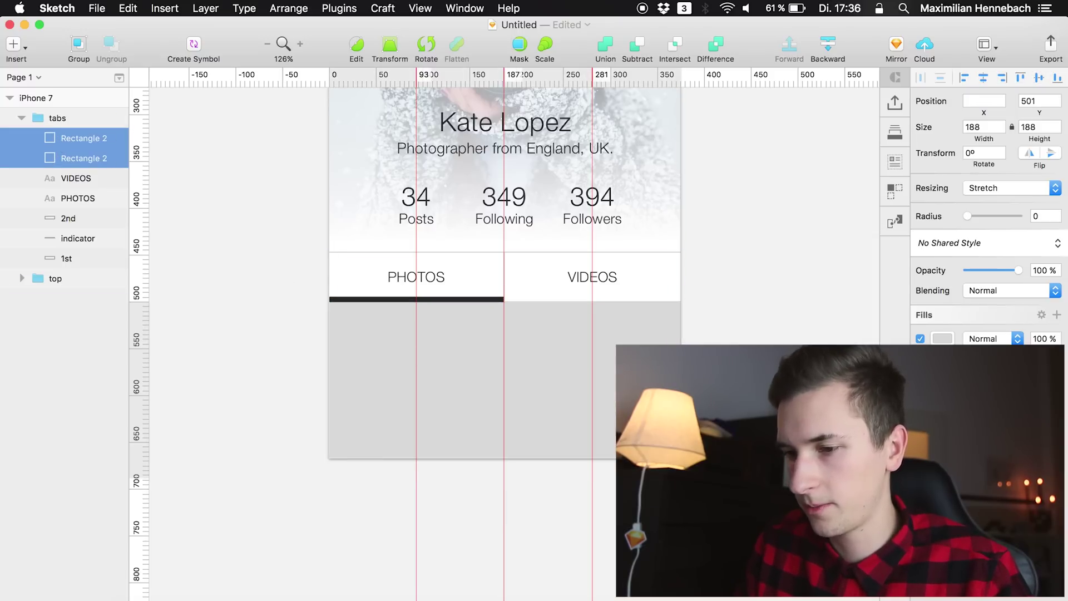
{"action": "left_click", "coordinate": [580, 506]}
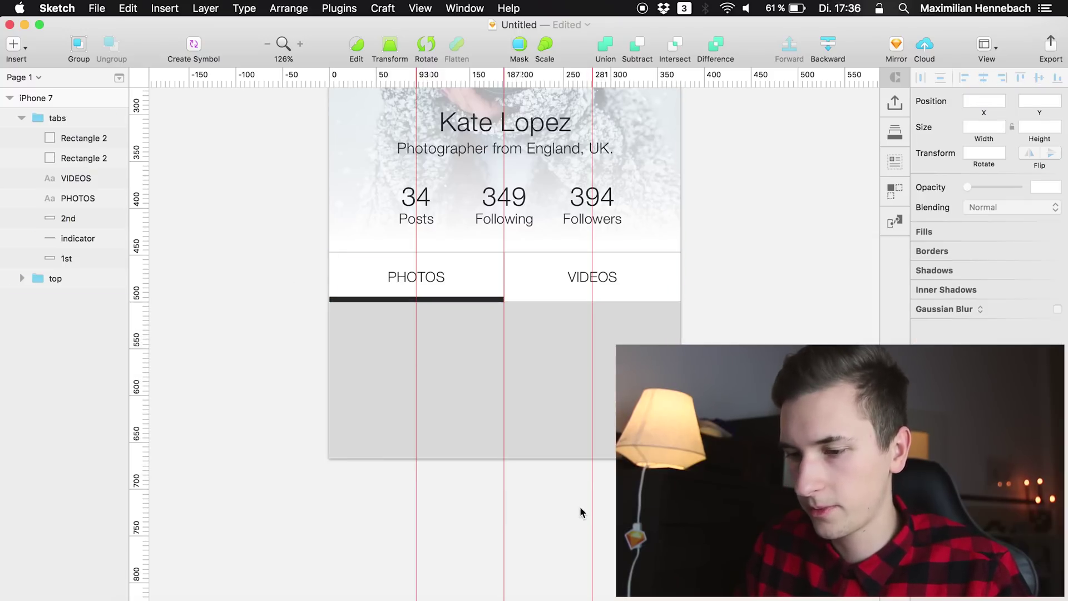
{"action": "double_click", "coordinate": [513, 382]}
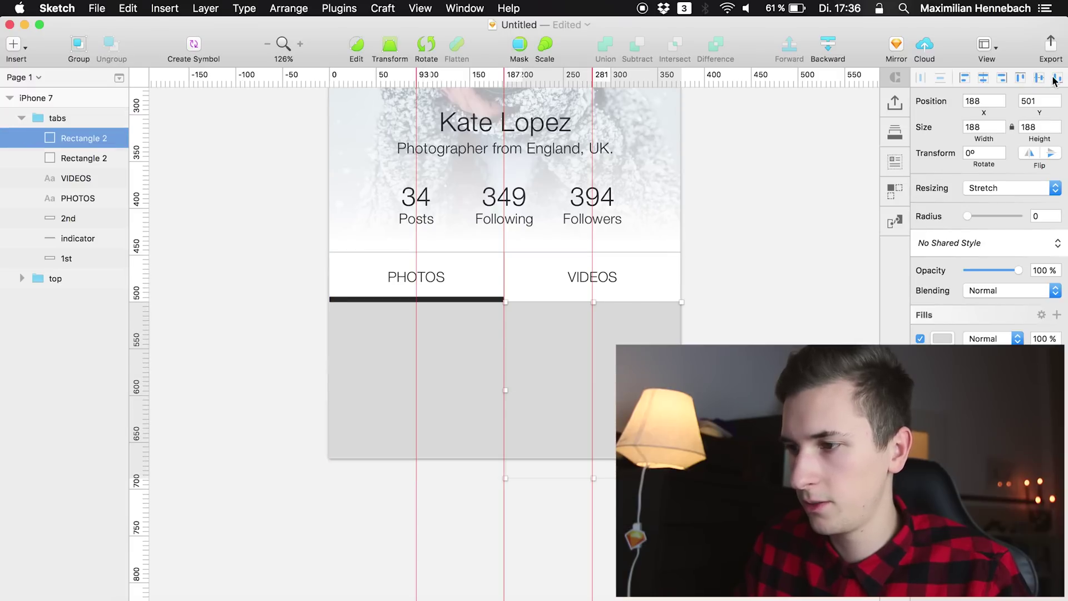
{"action": "left_click", "coordinate": [384, 384]}
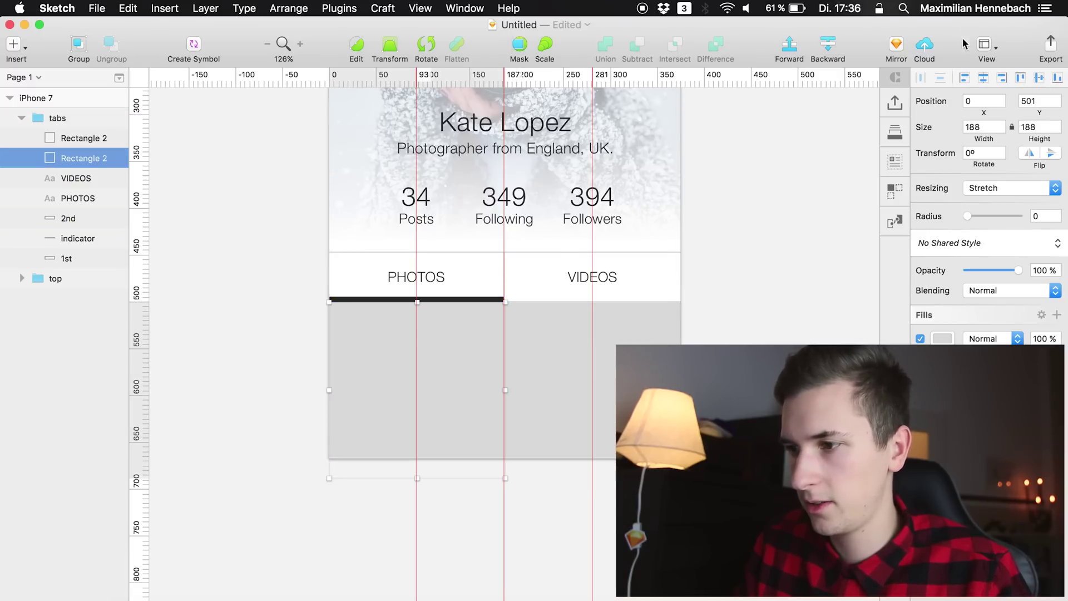
{"action": "left_click", "coordinate": [76, 137]}
{"action": "left_click", "coordinate": [79, 161]}
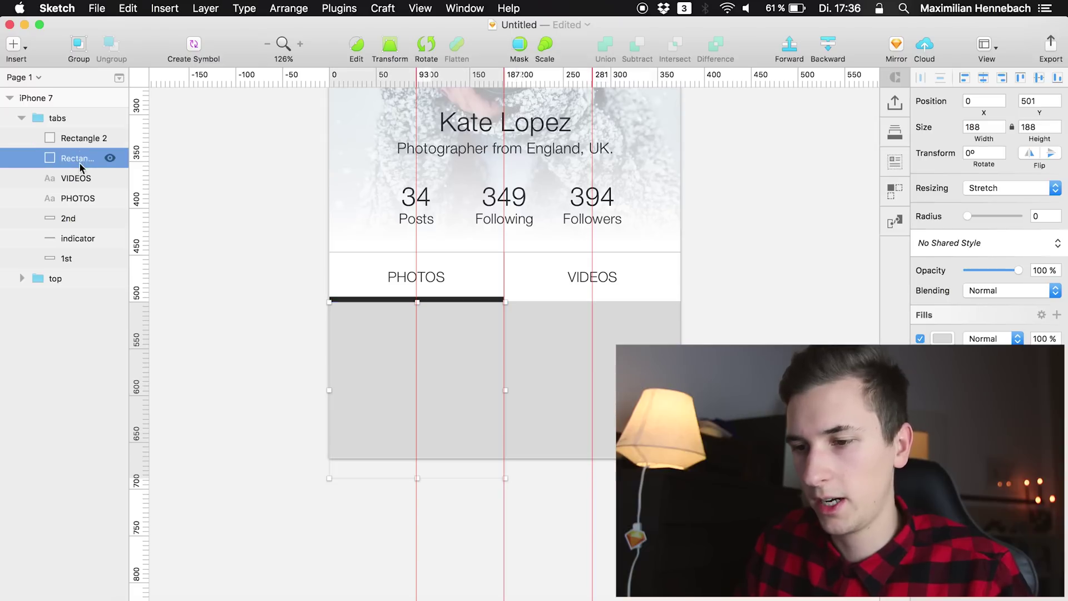
Drag the face photo and the dark hair close-up from Downloads into the tabs group
{"action": "left_click", "coordinate": [907, 590]}
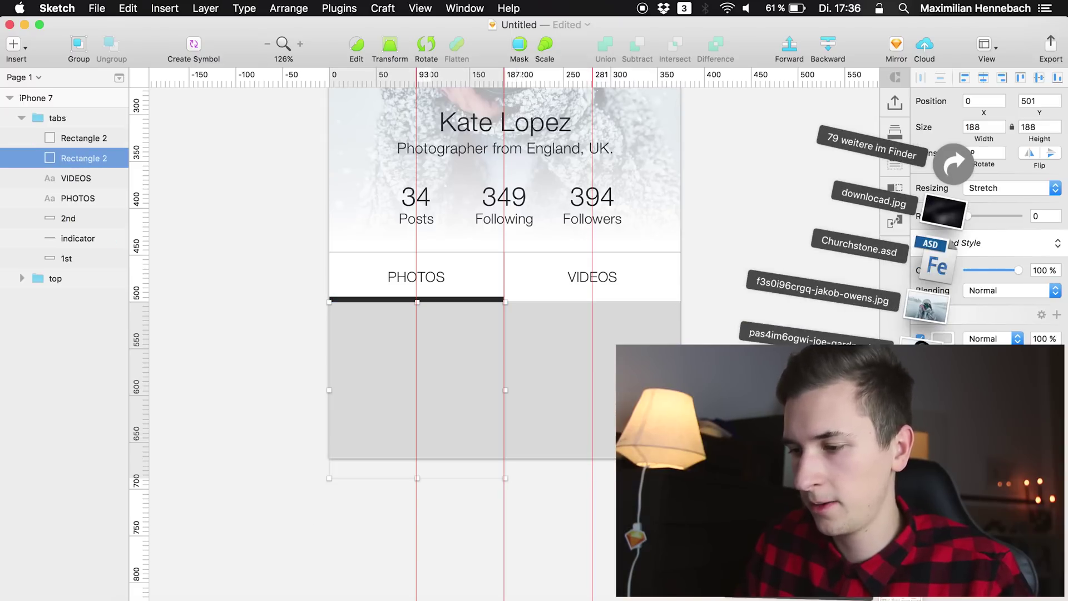
{"action": "left_click_drag", "start_coordinate": [918, 356], "coordinate": [384, 354]}
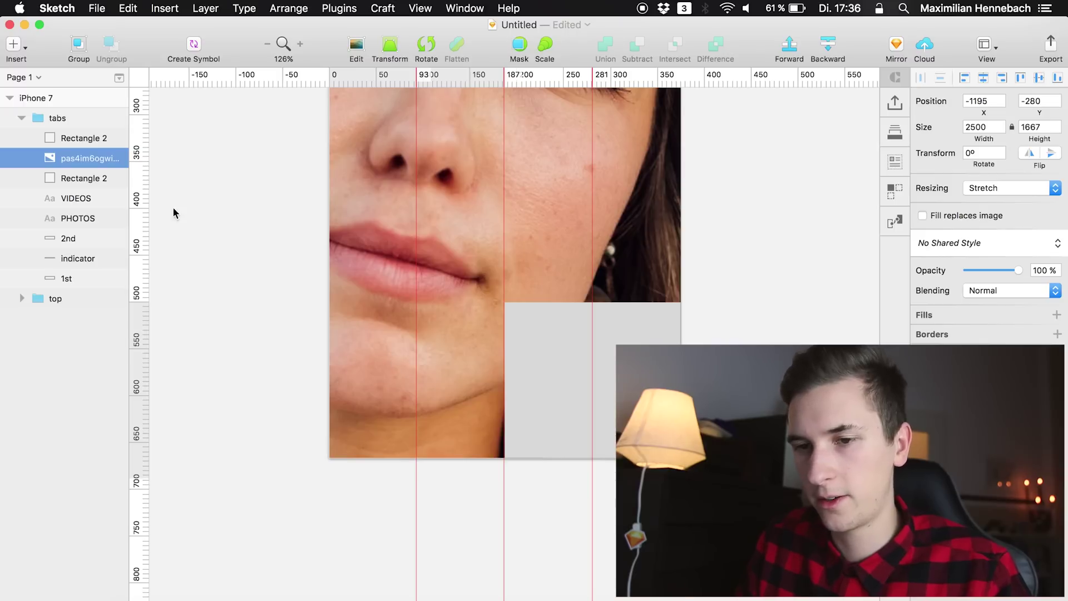
{"action": "left_click", "coordinate": [75, 138]}
{"action": "left_click", "coordinate": [907, 591]}
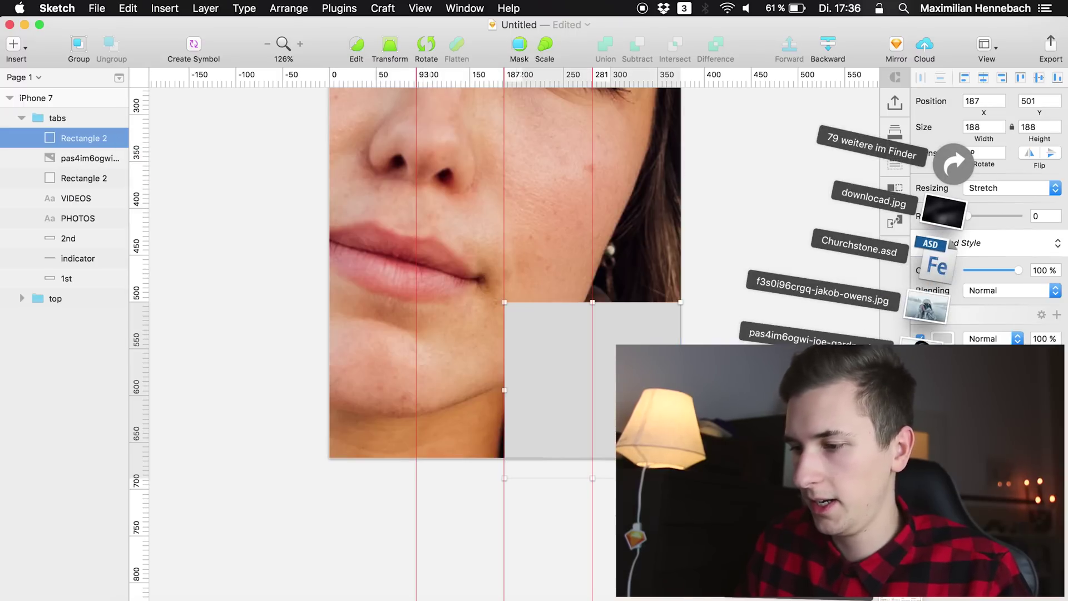
{"action": "left_click_drag", "start_coordinate": [926, 305], "coordinate": [606, 359]}
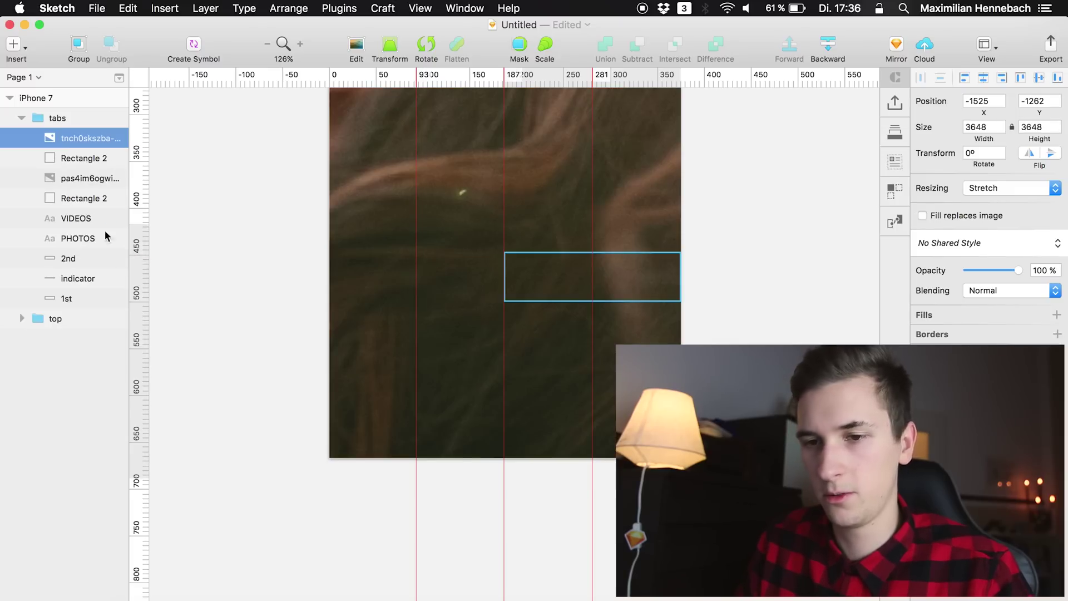
Make both grey rectangles masks, with Ignore Underlying Mask set on the second one
{"action": "right_click", "coordinate": [69, 158]}
{"action": "left_click", "coordinate": [106, 513]}
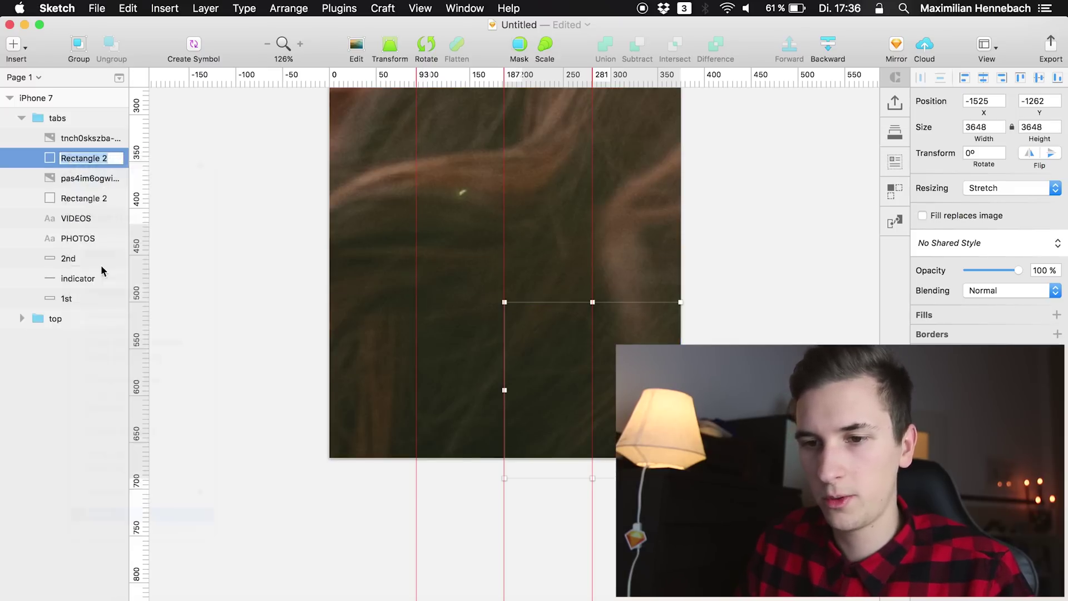
{"action": "right_click", "coordinate": [86, 199]}
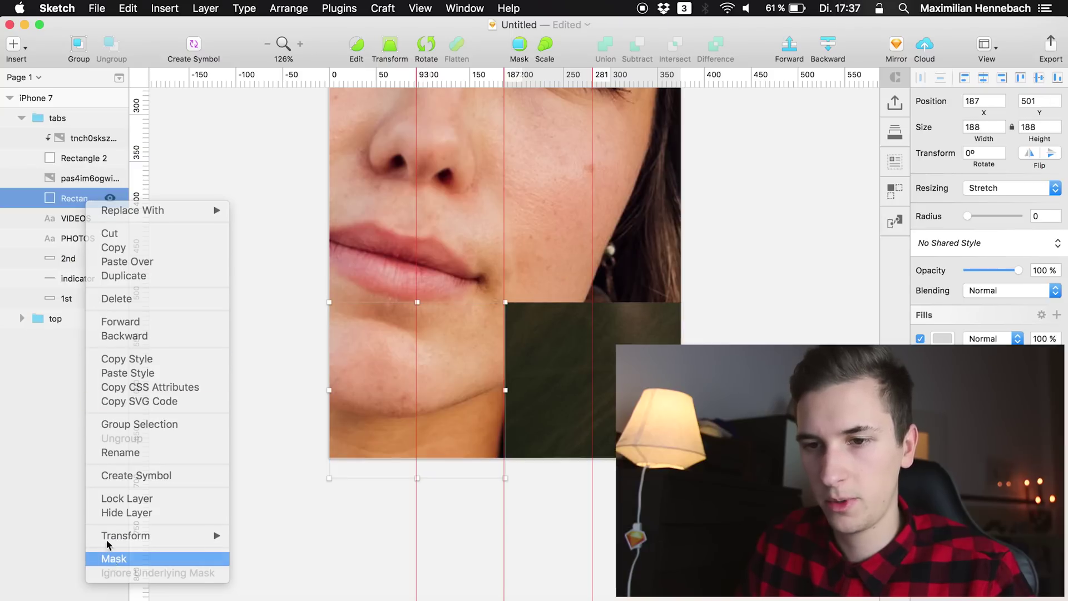
{"action": "left_click", "coordinate": [97, 558]}
{"action": "right_click", "coordinate": [60, 161]}
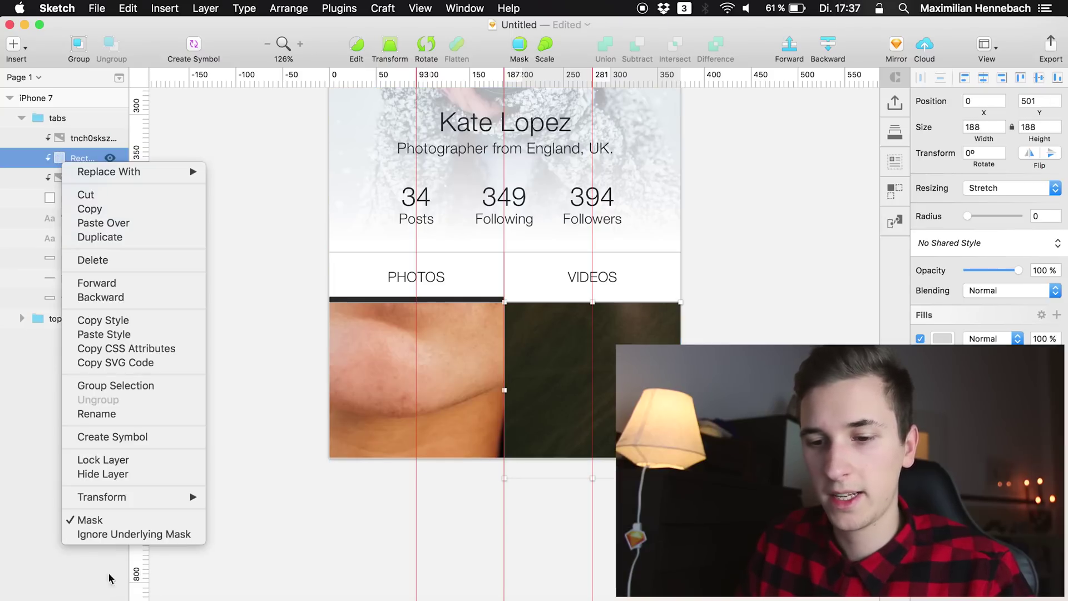
{"action": "left_click", "coordinate": [122, 534]}
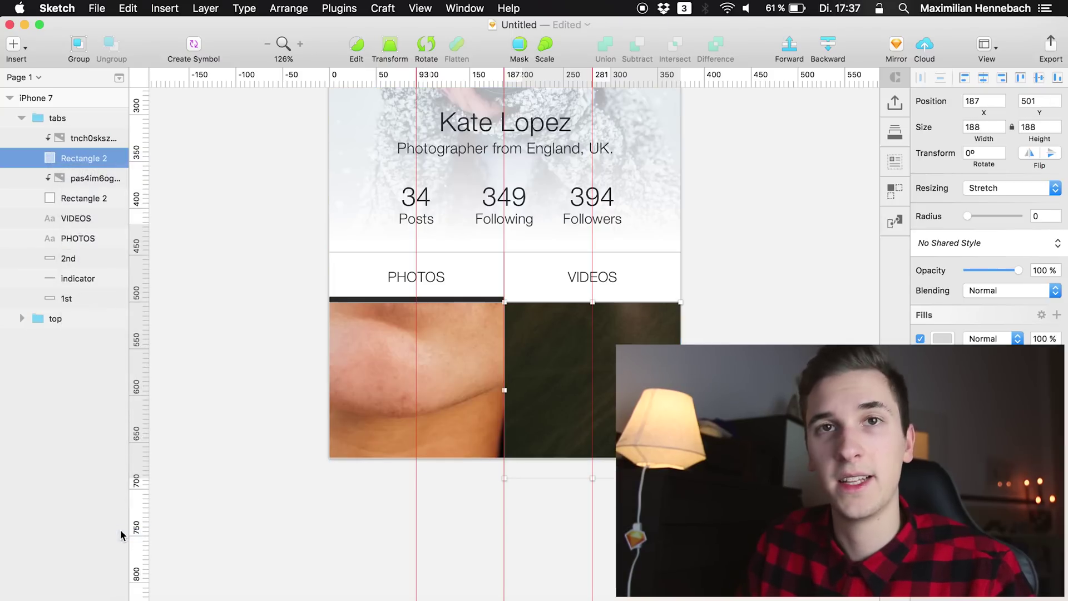
{"action": "right_click", "coordinate": [85, 166]}
{"action": "left_click", "coordinate": [374, 527]}
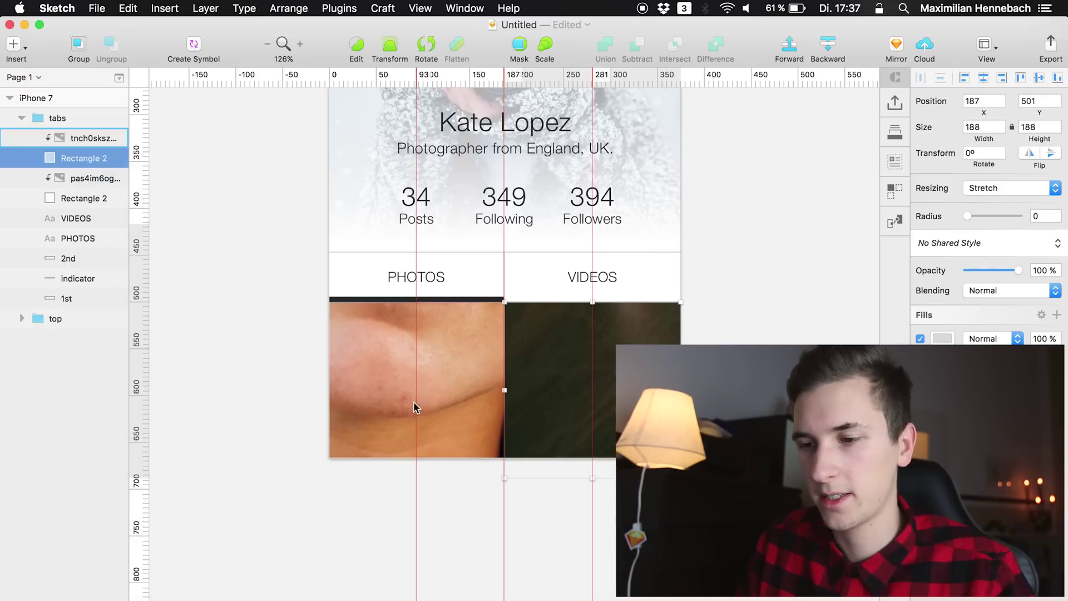
{"action": "left_click", "coordinate": [86, 179]}
Set both masked photos to a width of 1000
{"action": "left_click", "coordinate": [85, 146], "text": "shift"}
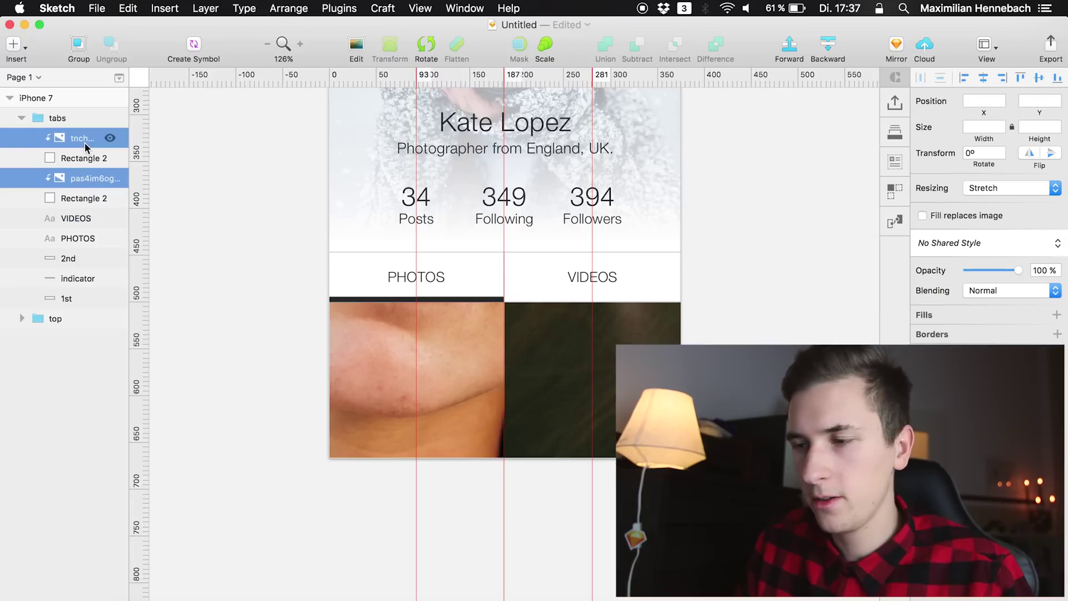
{"action": "left_click", "coordinate": [977, 126]}
{"action": "type", "text": "100"}
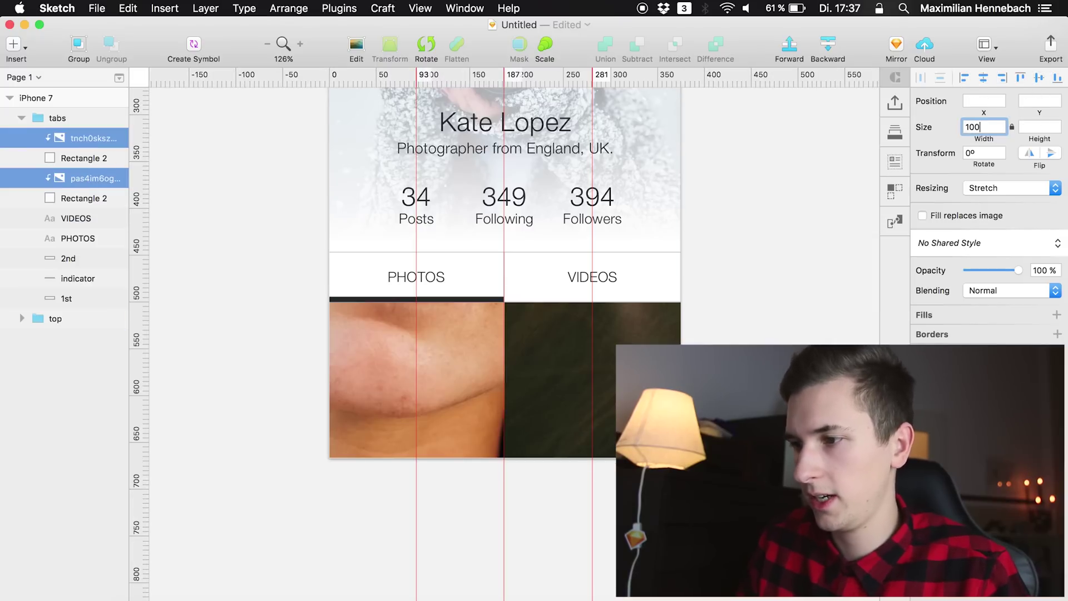
{"action": "type", "text": "0"}
{"action": "key", "text": "Return"}
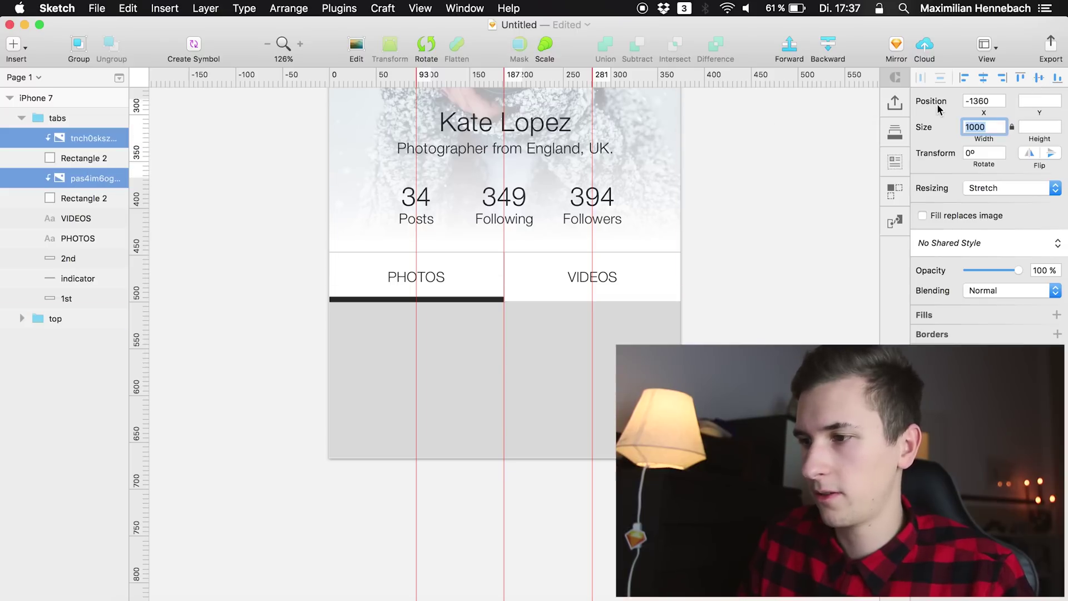
Make the sunglasses photo 300 wide, left-align it, and frame her face in the VIDEOS cell
{"action": "left_click", "coordinate": [1053, 79]}
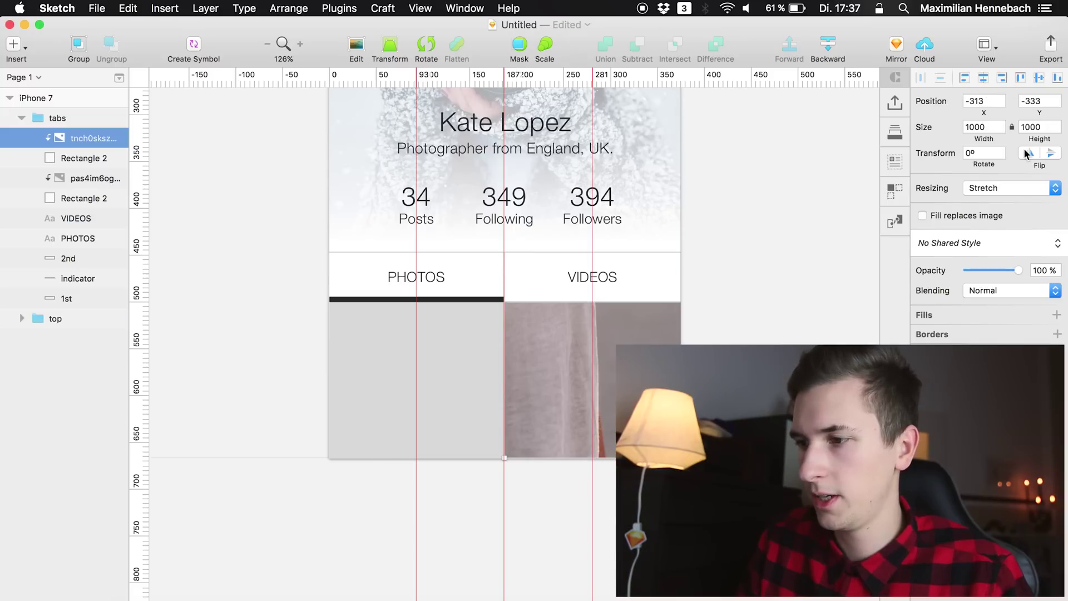
{"action": "left_click", "coordinate": [982, 127]}
{"action": "type", "text": "30"}
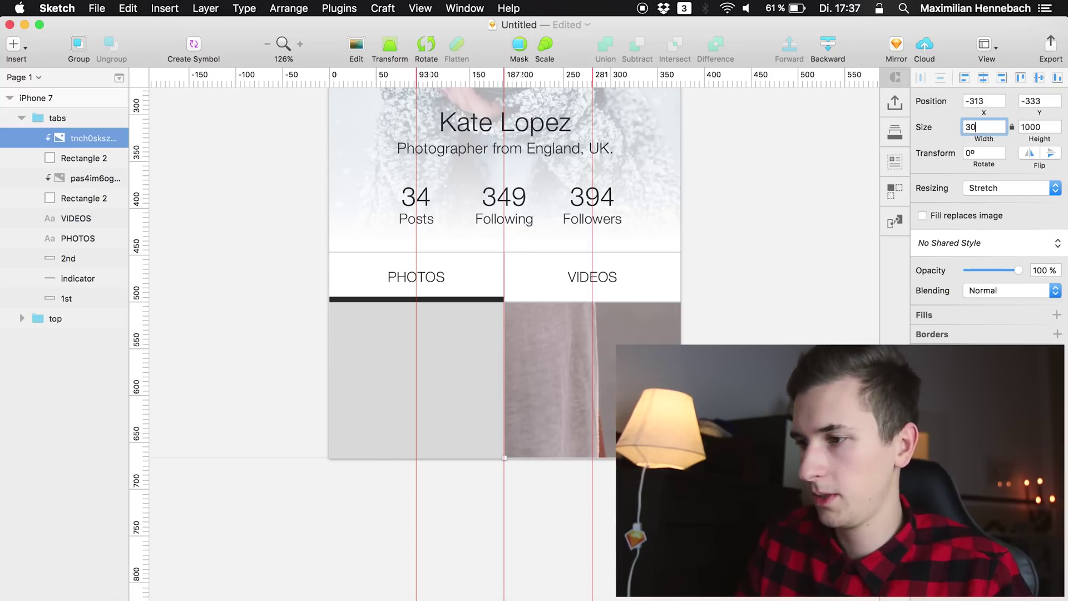
{"action": "type", "text": "0"}
{"action": "key", "text": "Return"}
{"action": "left_click", "coordinate": [965, 78]}
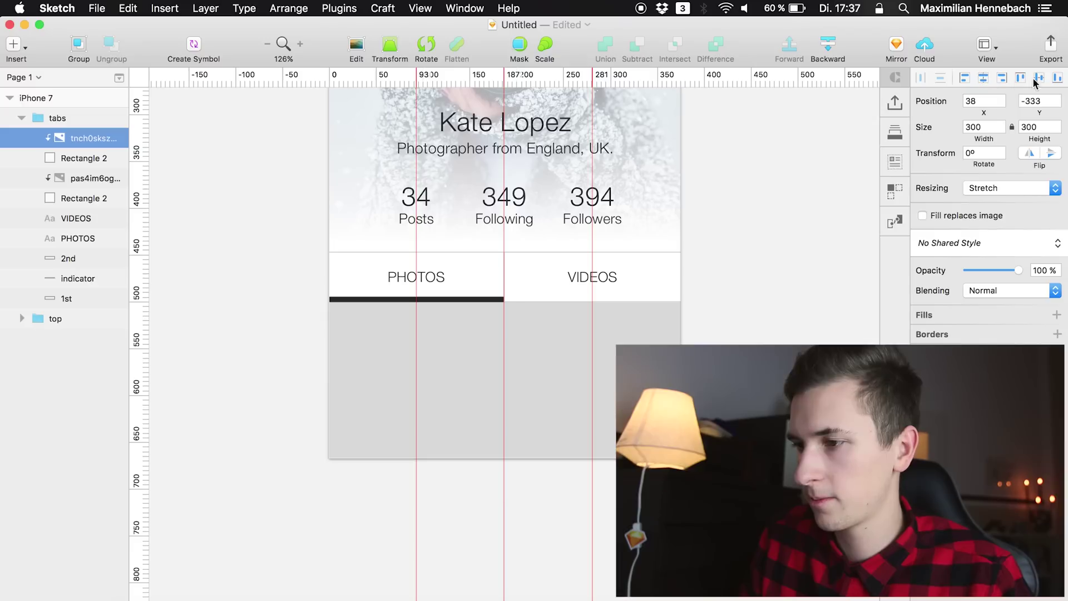
{"action": "left_click_drag", "start_coordinate": [525, 326], "coordinate": [665, 434]}
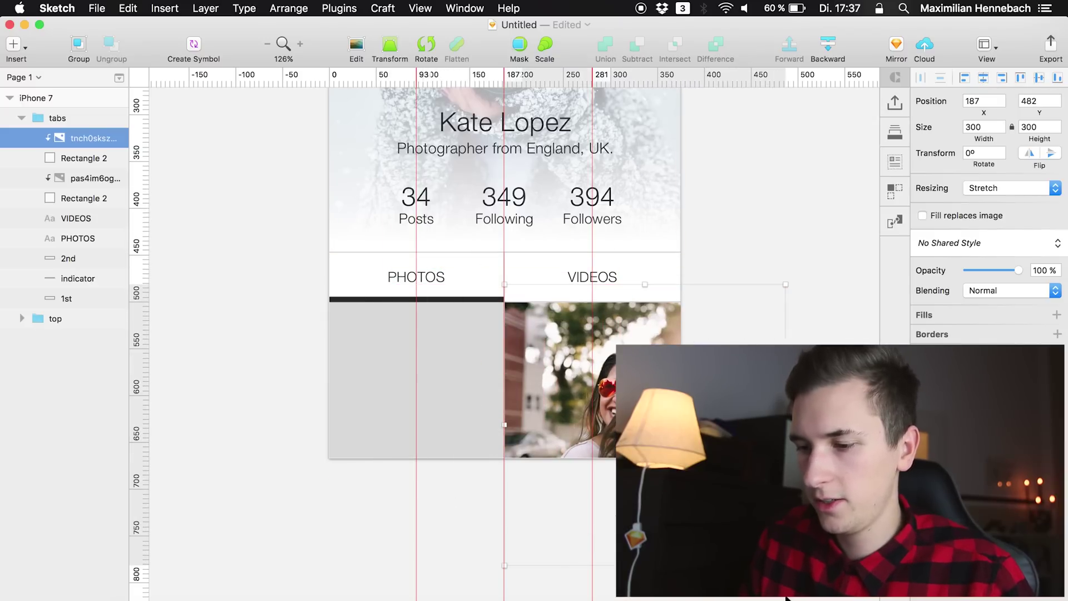
{"action": "left_click_drag", "start_coordinate": [786, 566], "coordinate": [692, 473]}
Make the hat photo 300 wide, bottom-align it, and frame her face in the PHOTOS cell
{"action": "left_click", "coordinate": [81, 179]}
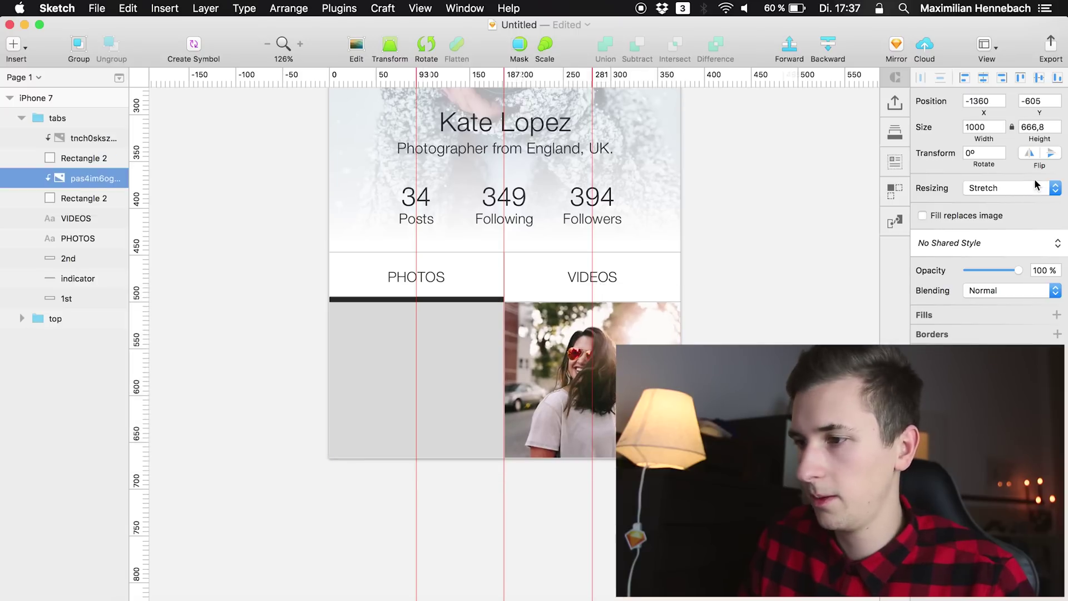
{"action": "left_click", "coordinate": [983, 77]}
{"action": "left_click", "coordinate": [1039, 78]}
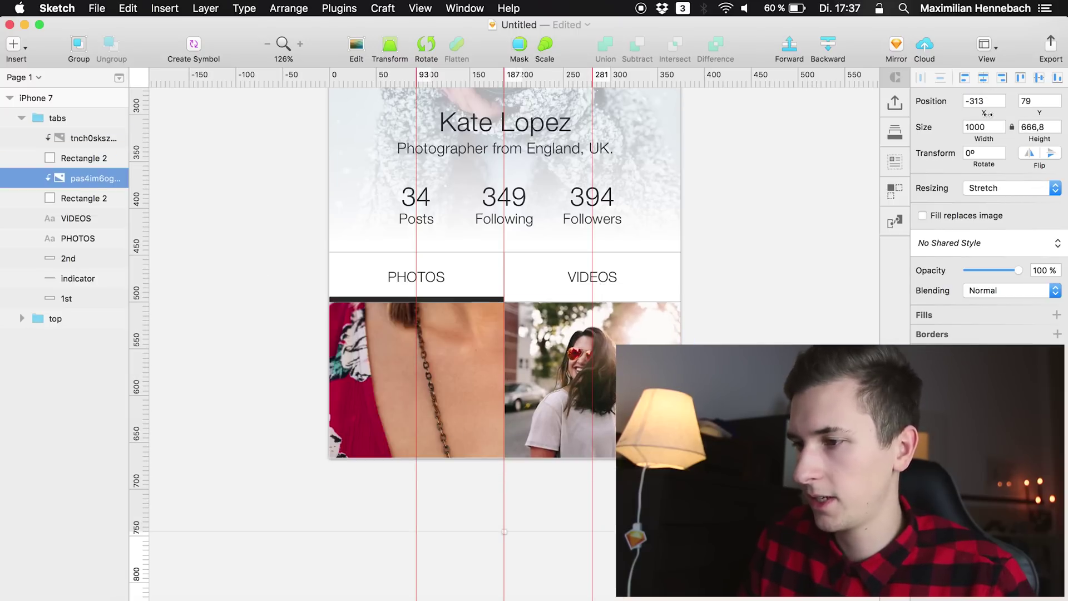
{"action": "double_click", "coordinate": [979, 126]}
{"action": "type", "text": "300"}
{"action": "key", "text": "Return"}
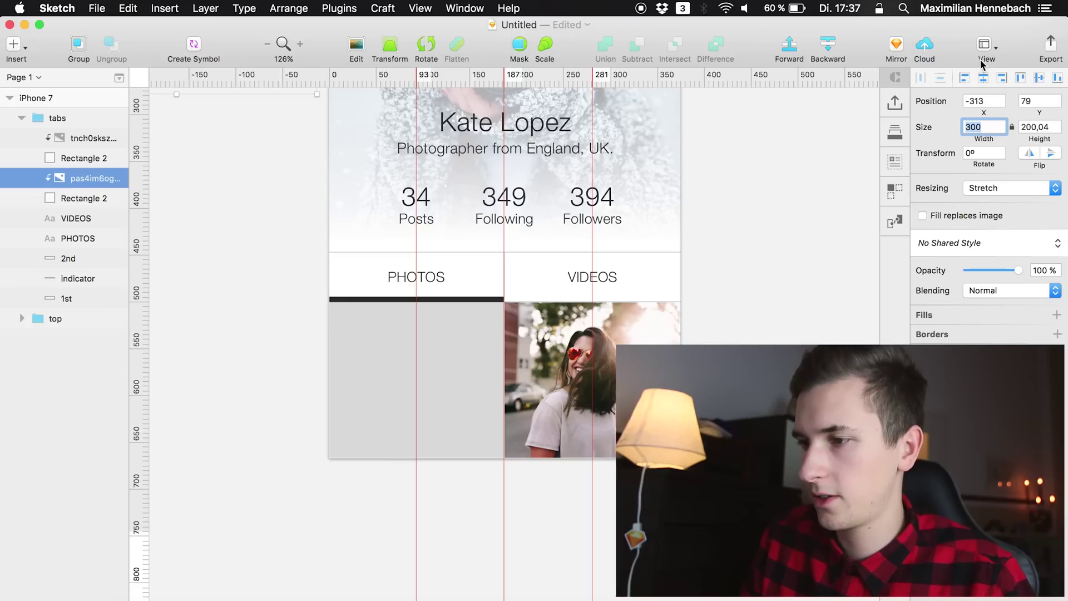
{"action": "left_click", "coordinate": [1057, 78]}
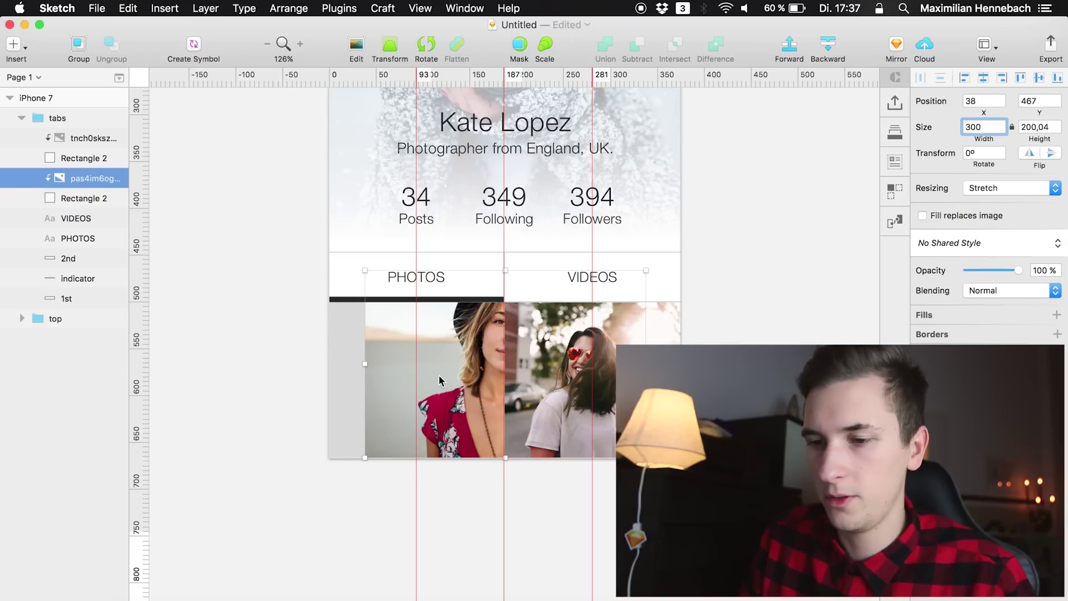
{"action": "left_click_drag", "start_coordinate": [438, 375], "coordinate": [397, 382]}
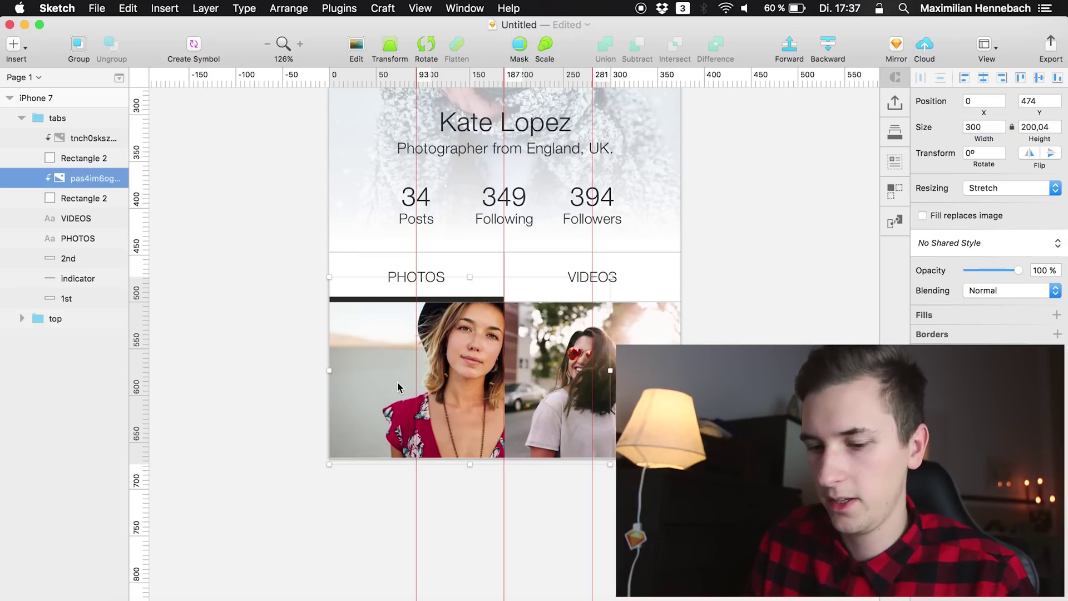
{"action": "left_click", "coordinate": [602, 278], "text": "shift"}
{"action": "left_click", "coordinate": [438, 364]}
{"action": "left_click", "coordinate": [438, 365]}
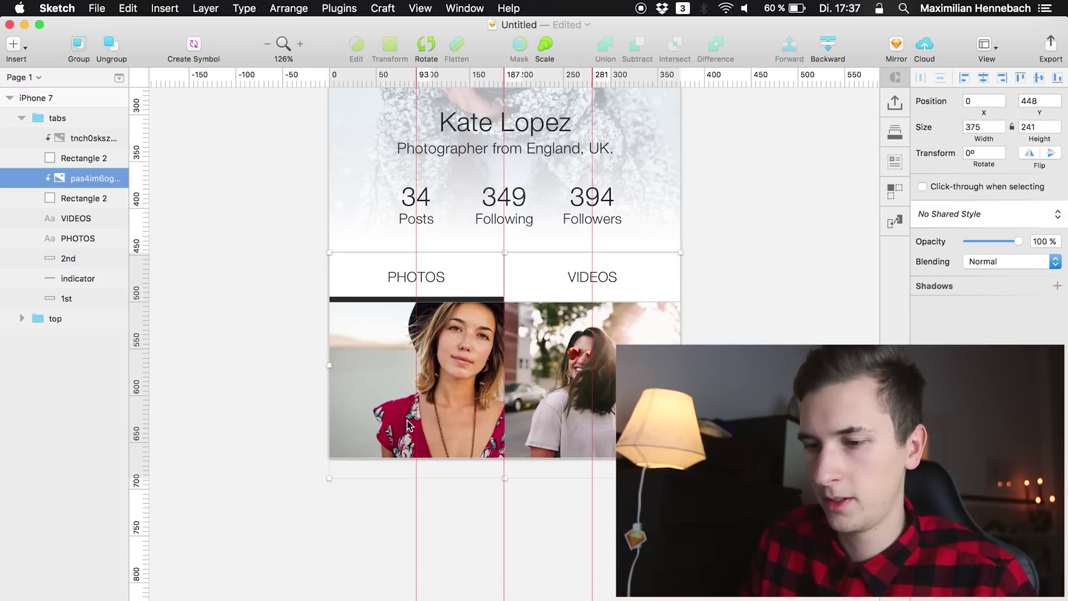
{"action": "left_click_drag", "start_coordinate": [601, 276], "coordinate": [553, 260]}
Nudge the hat photo a little further left
{"action": "left_click", "coordinate": [389, 349]}
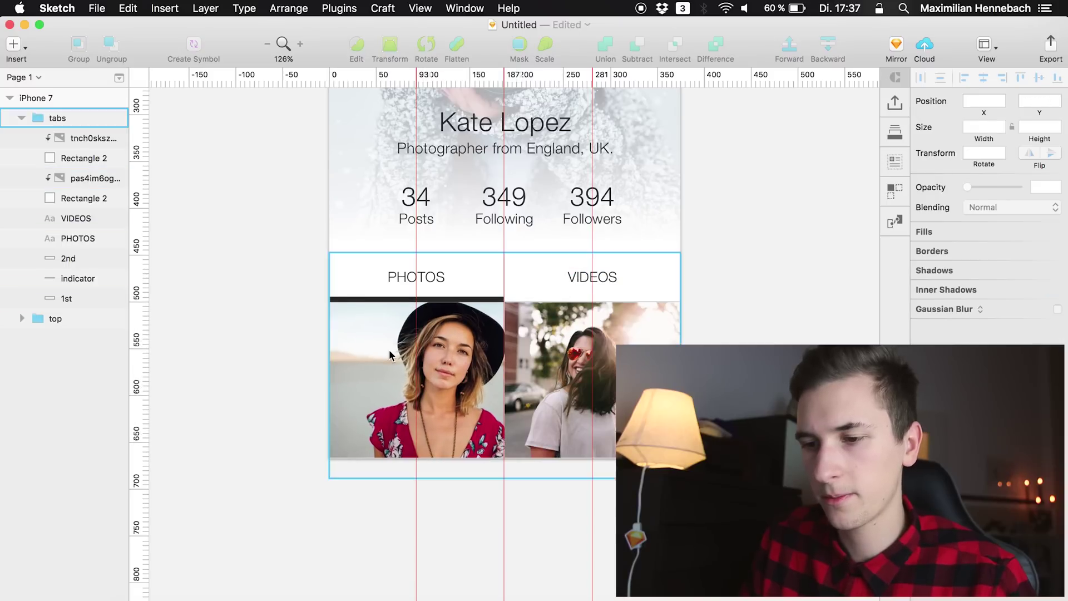
{"action": "left_click", "coordinate": [389, 350]}
{"action": "key", "text": "shift+Left"}
{"action": "key", "text": "shift+Left"}
{"action": "key", "text": "shift+Left"}
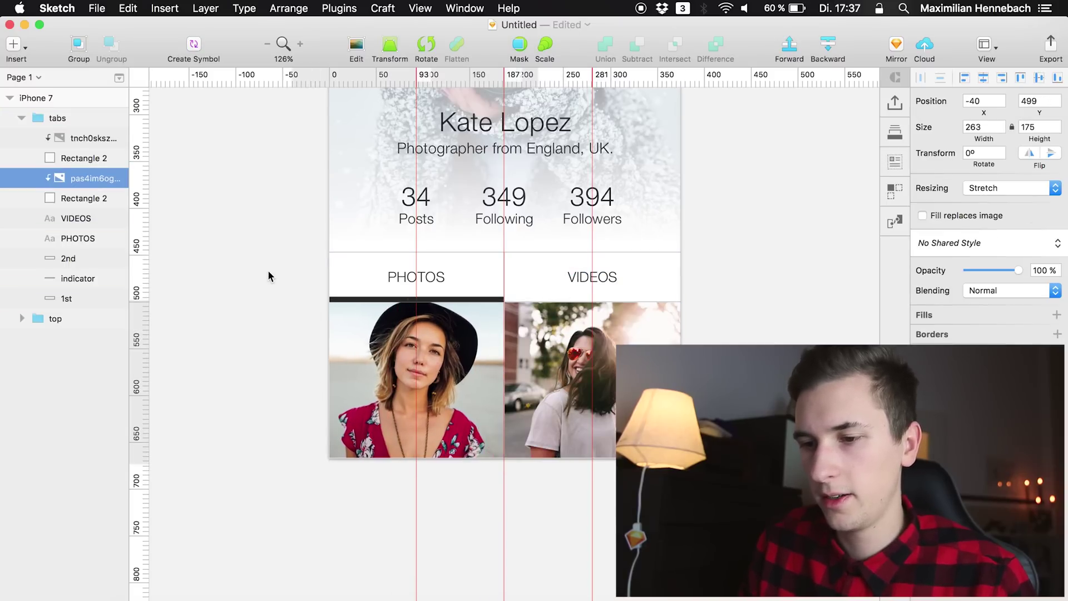
{"action": "left_click", "coordinate": [264, 321]}
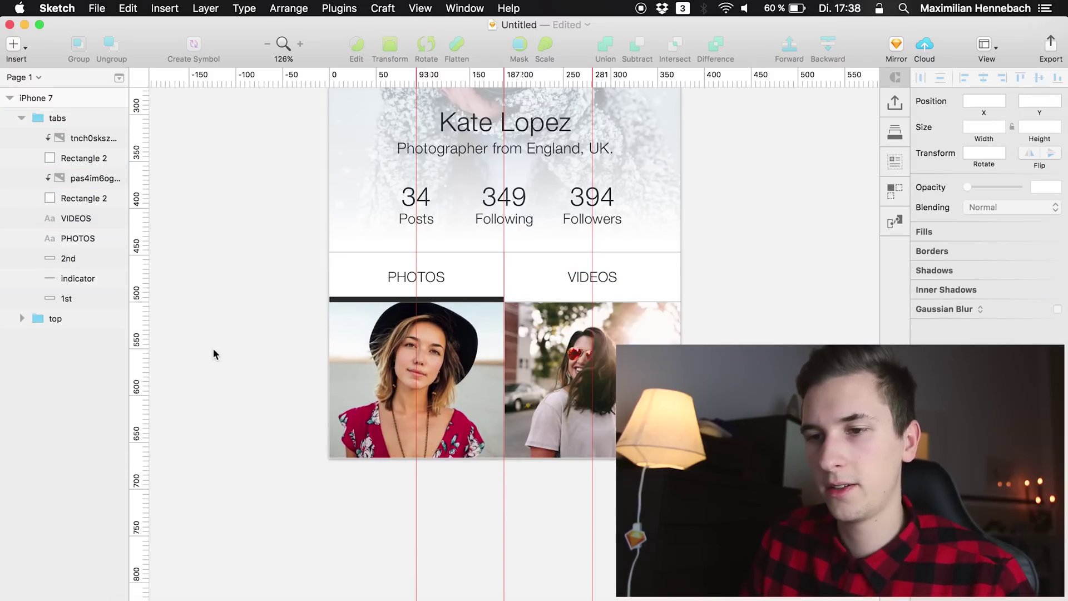
Zoom to 100% and hide the canvas rulers to view the finished profile screen
{"action": "left_click", "coordinate": [266, 46]}
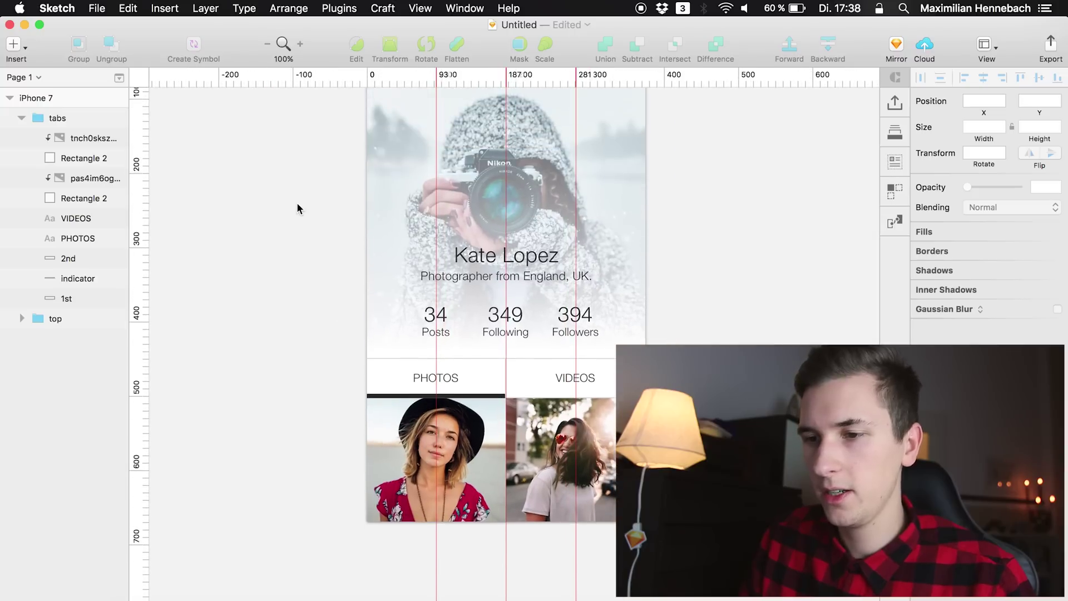
{"action": "scroll", "coordinate": [298, 209], "scroll_direction": "up", "scroll_amount": 1}
{"action": "left_click", "coordinate": [420, 8]}
{"action": "mouse_move", "coordinate": [424, 300]}
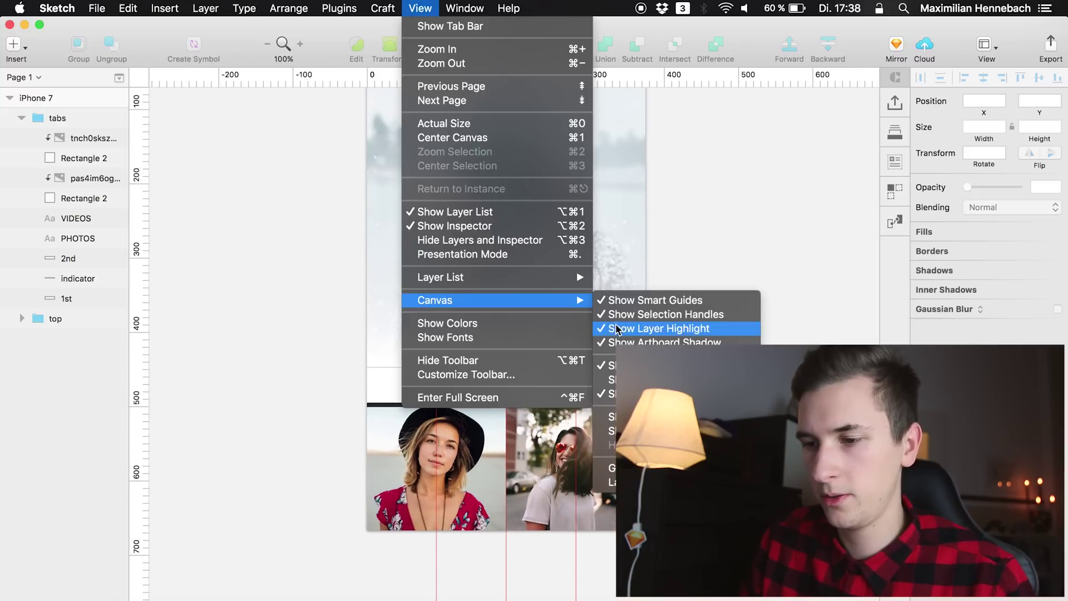
{"action": "left_click", "coordinate": [656, 366]}
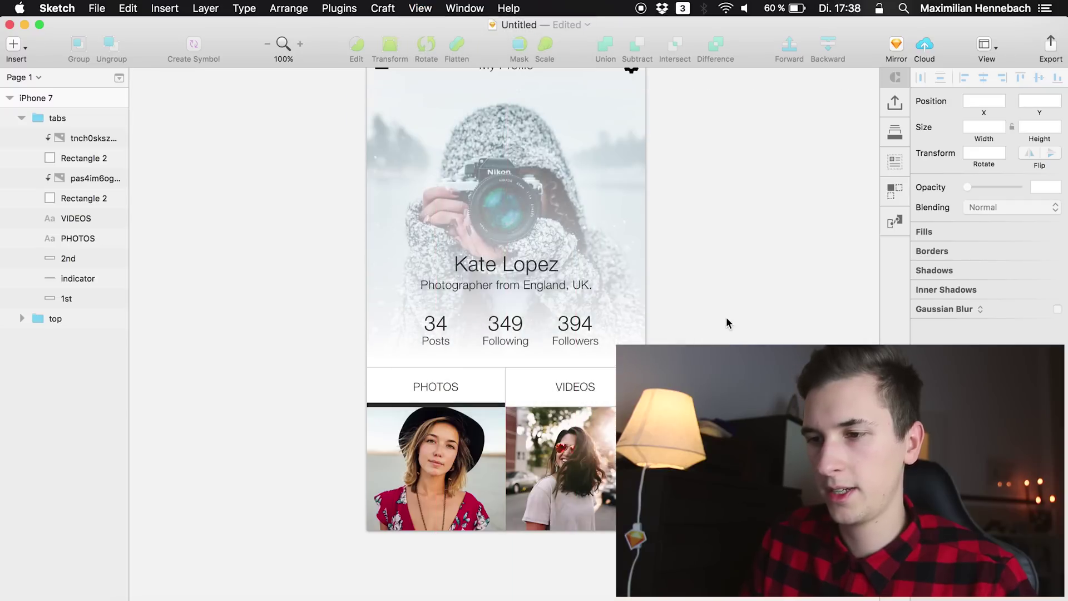
{"action": "scroll", "coordinate": [726, 320], "scroll_direction": "up", "scroll_amount": 2}
{"action": "scroll", "coordinate": [726, 320], "scroll_direction": "down", "scroll_amount": 3}
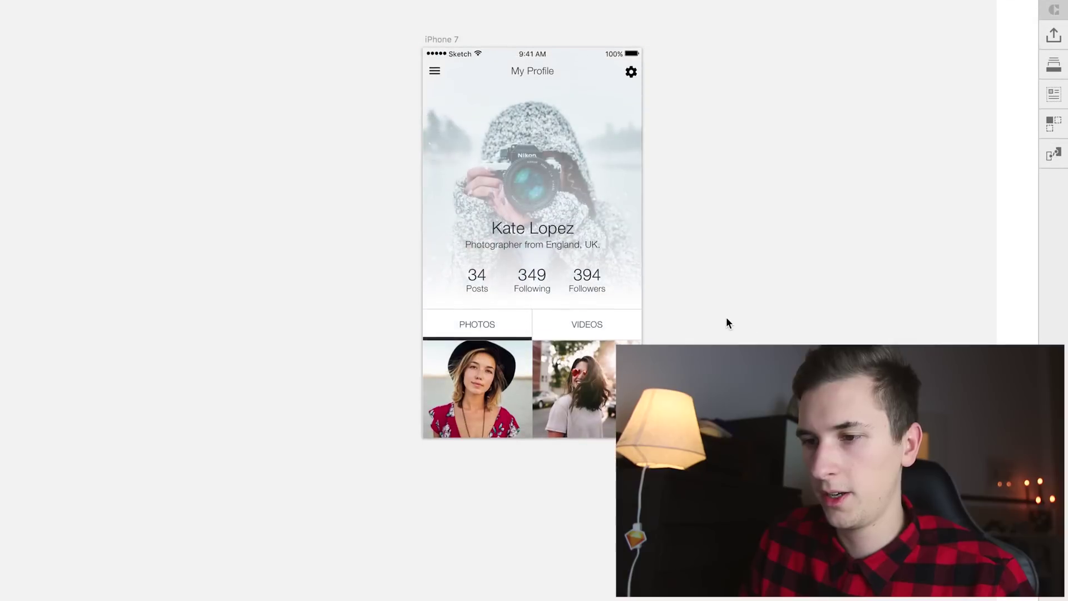
{"action": "scroll", "coordinate": [726, 323], "scroll_direction": "up", "scroll_amount": 3}
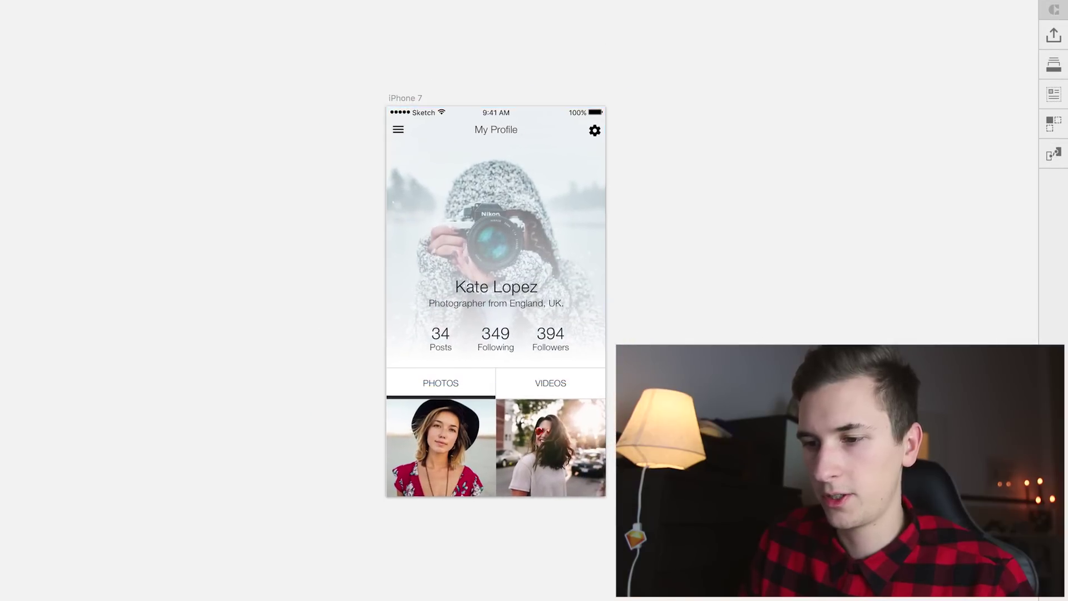
{"action": "scroll", "coordinate": [726, 320], "scroll_direction": "up", "scroll_amount": 3}
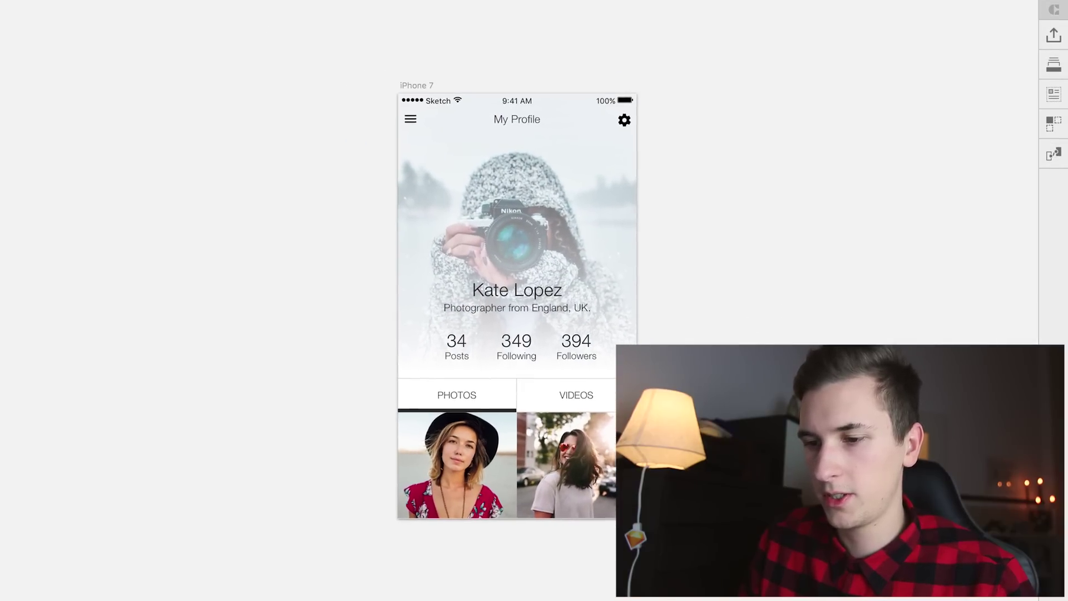
{"action": "scroll", "coordinate": [866, 329], "scroll_direction": "up", "scroll_amount": 1}
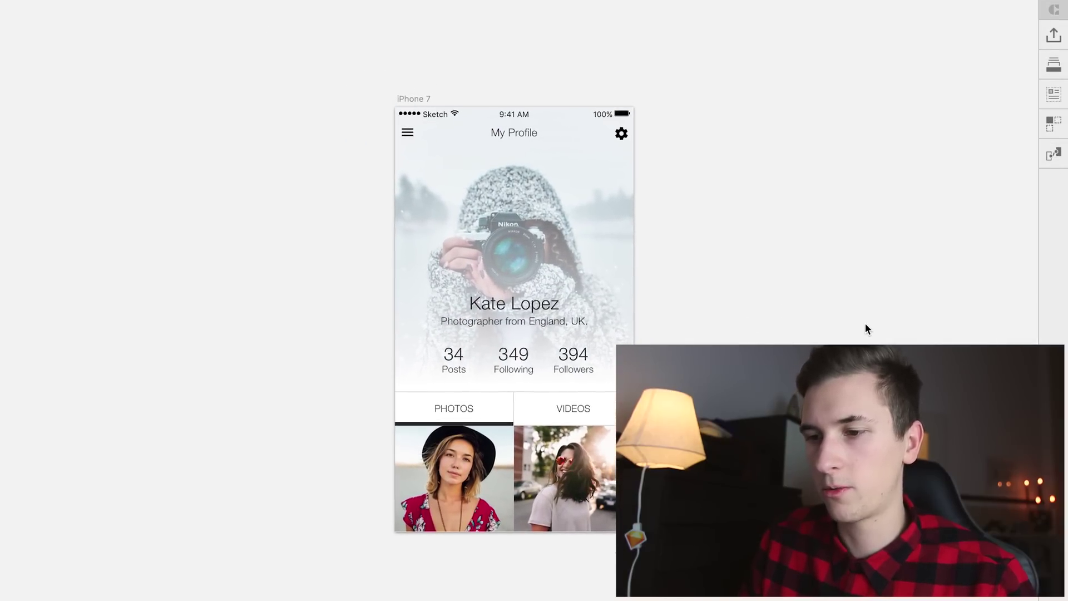